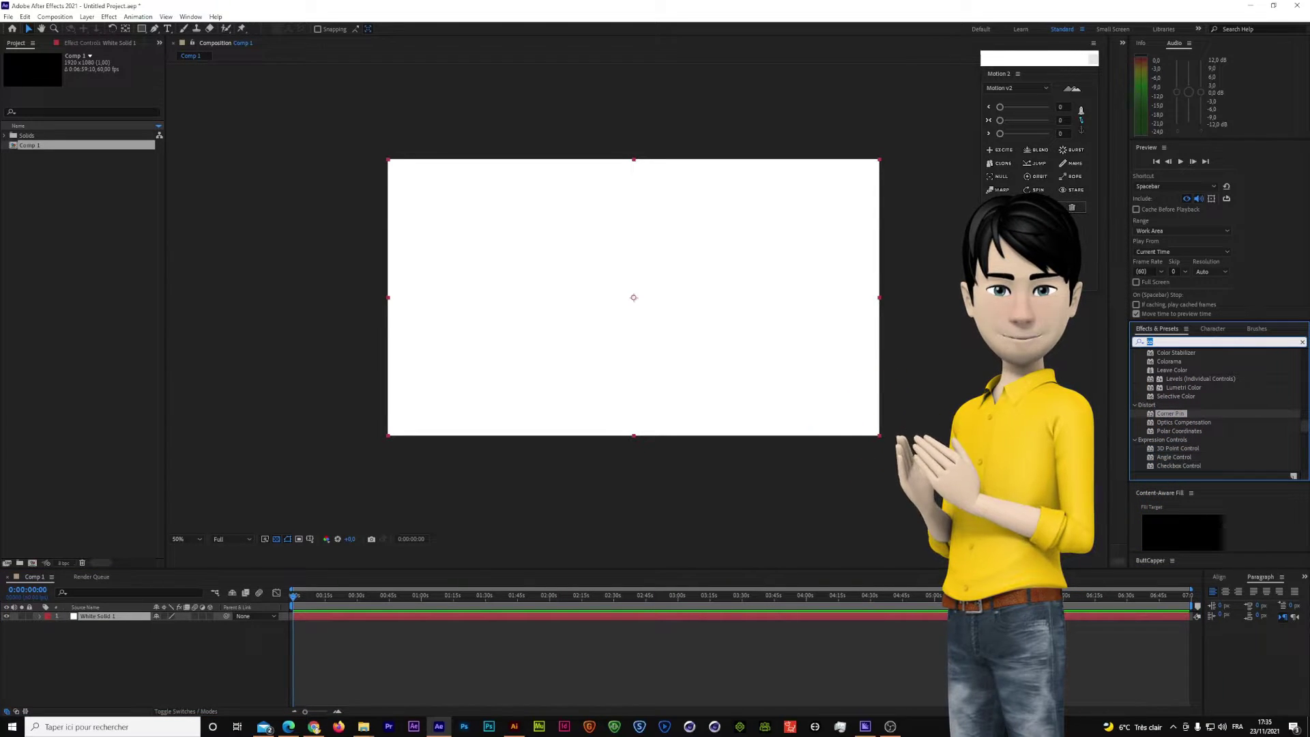
Search the effects for "corner" and apply the Corner Pin effect to the White Solid 1 layer.
text(co)
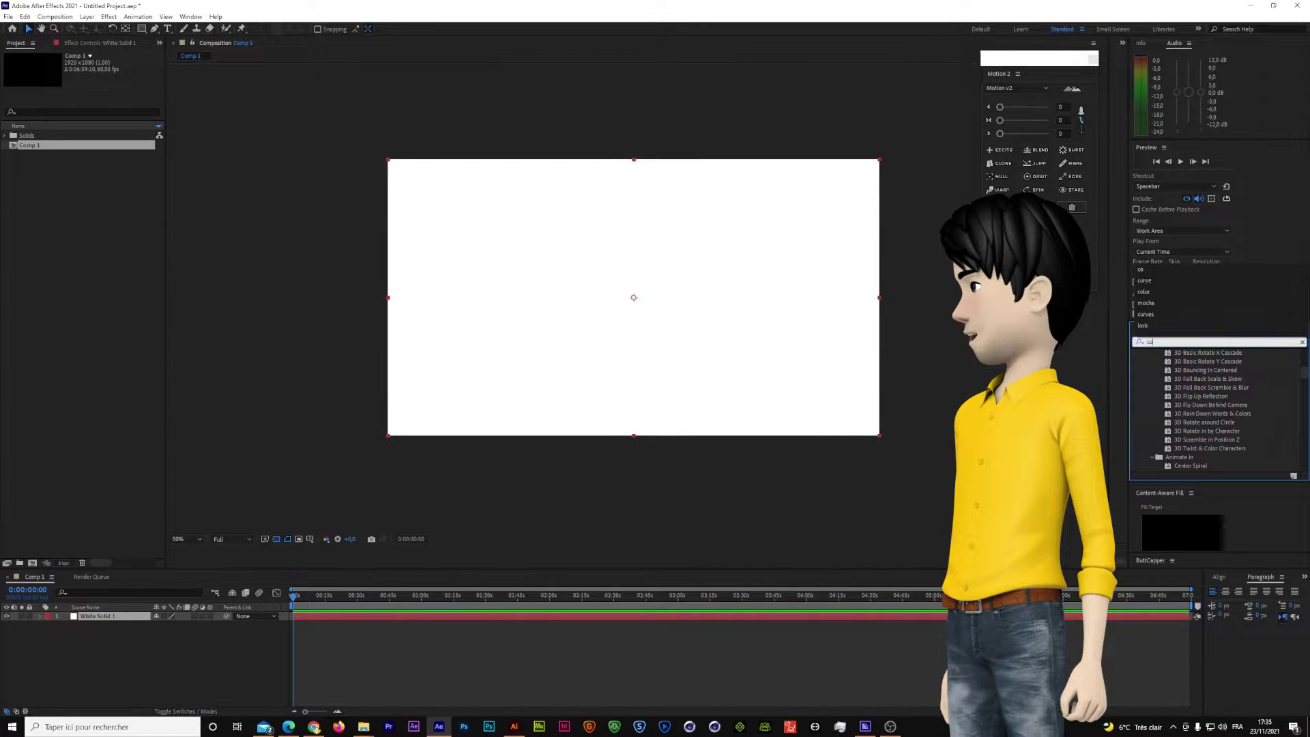
text(r)
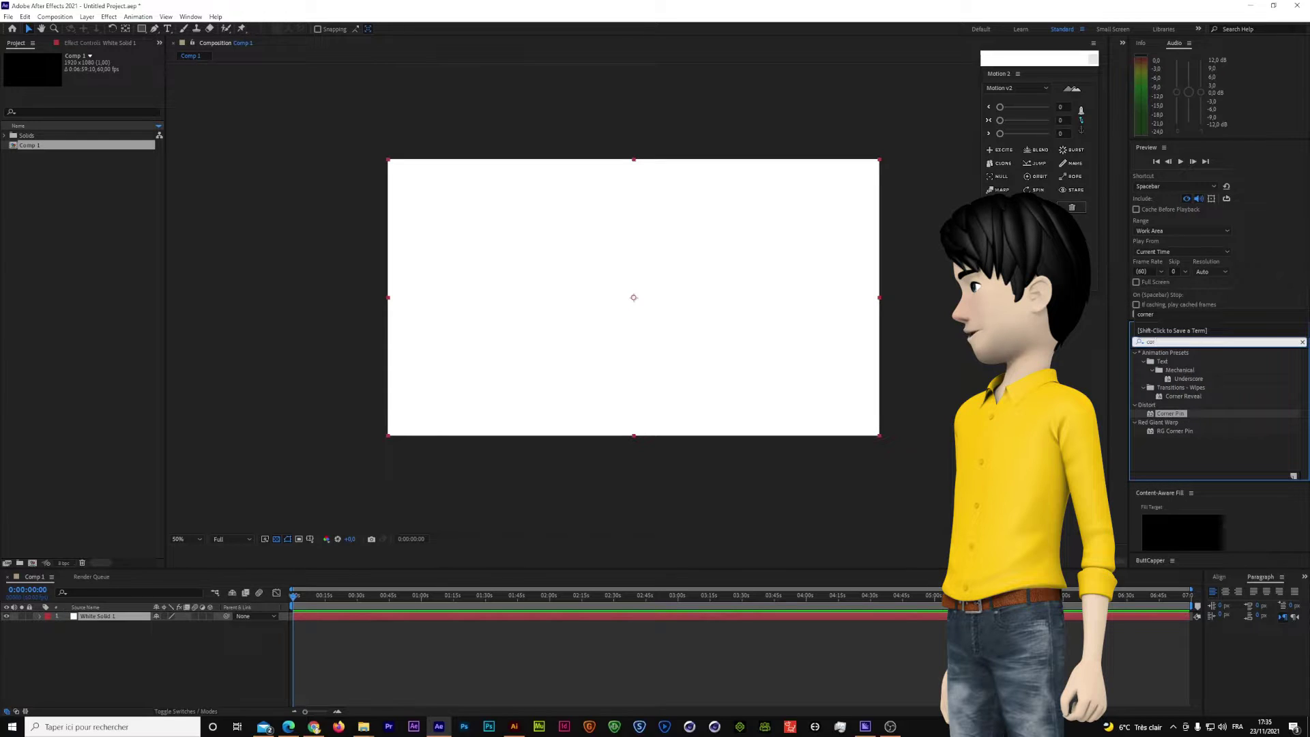
text(ner)
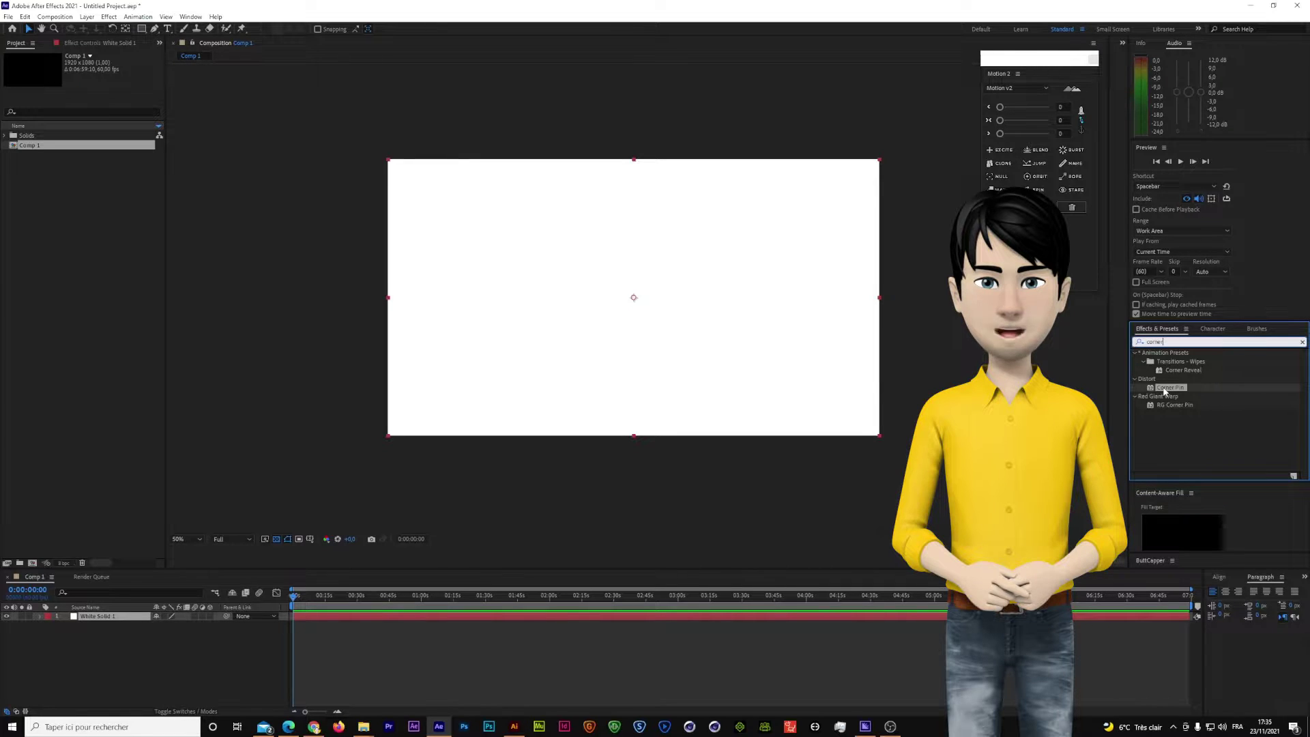
click(1094, 61)
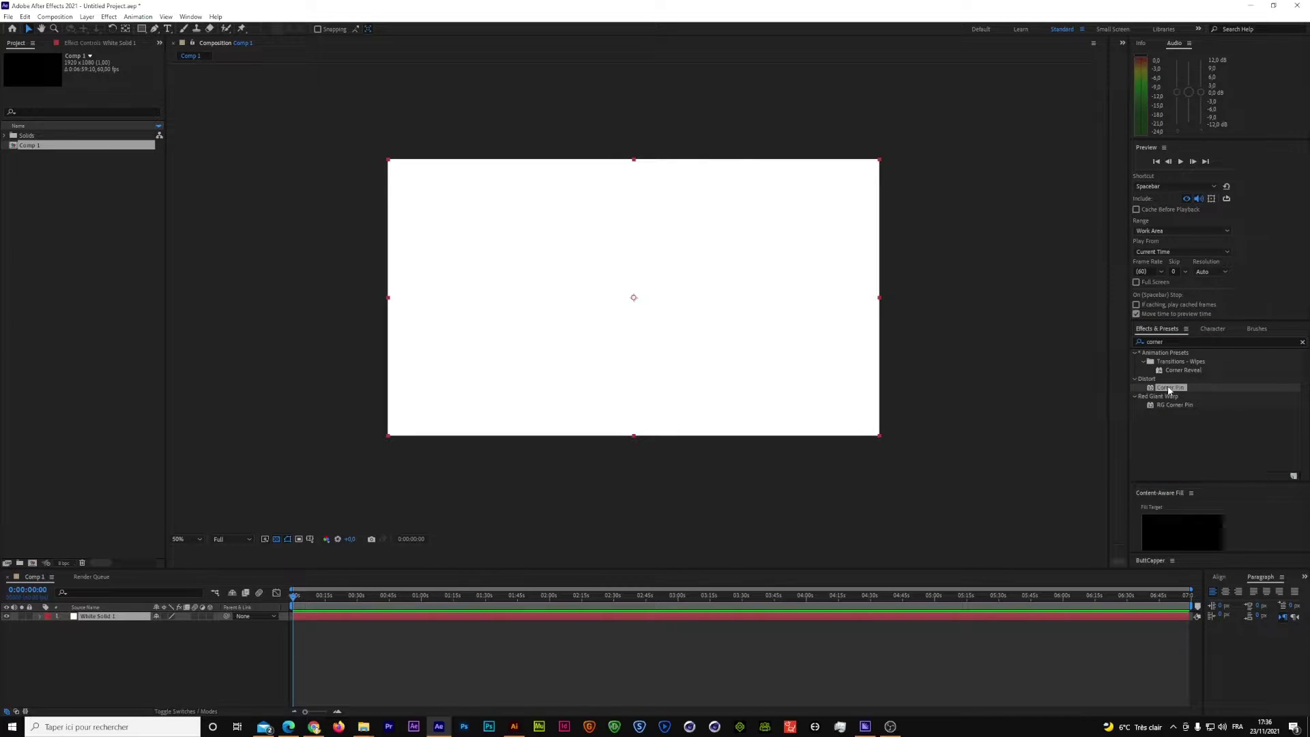
mouse_move(1169, 390)
mouse_down()
mouse_move(1181, 421)
mouse_move(850, 564)
mouse_move(594, 629)
mouse_move(417, 622)
mouse_move(1105, 442)
mouse_move(1162, 387)
mouse_up()
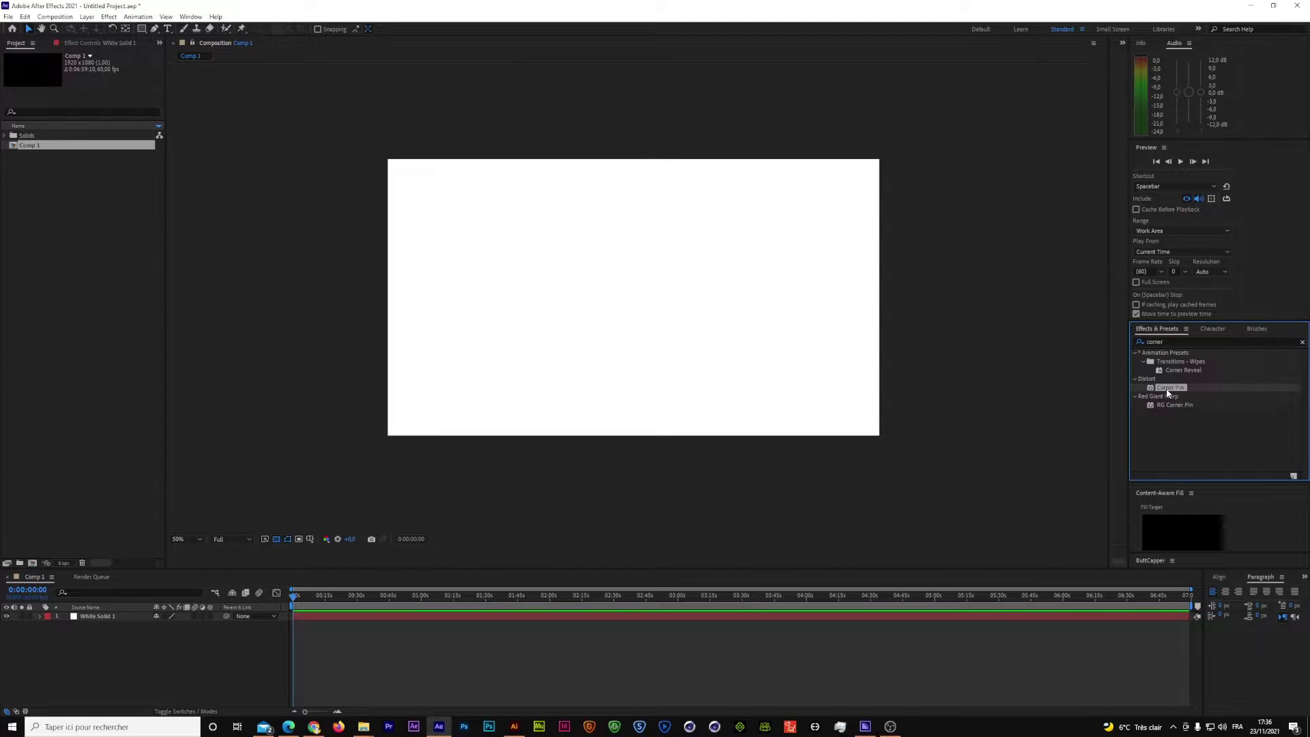
drag(1168, 391, 102, 619)
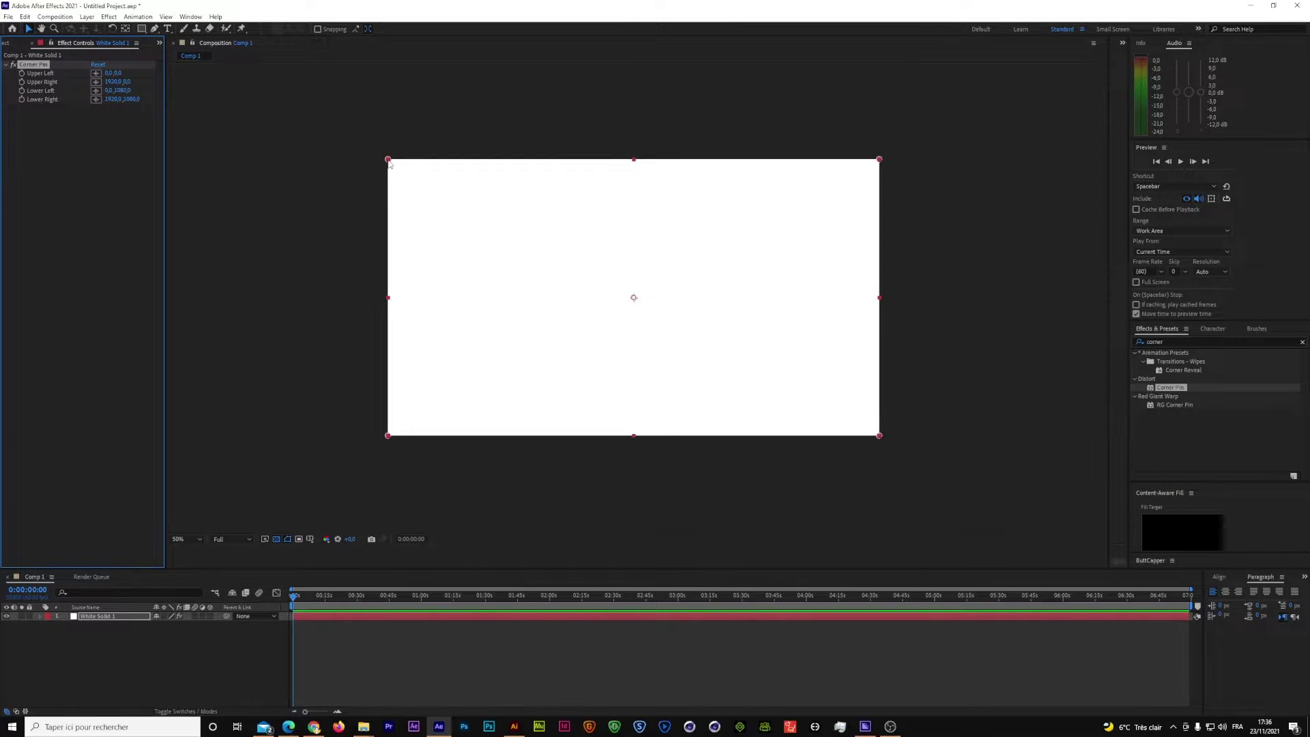
Move the solid's corner pins inward to about (225, 160) upper left, (1360, 160) upper right, (1325, 680) lower right and (360, 810) lower left.
drag(389, 163, 445, 204)
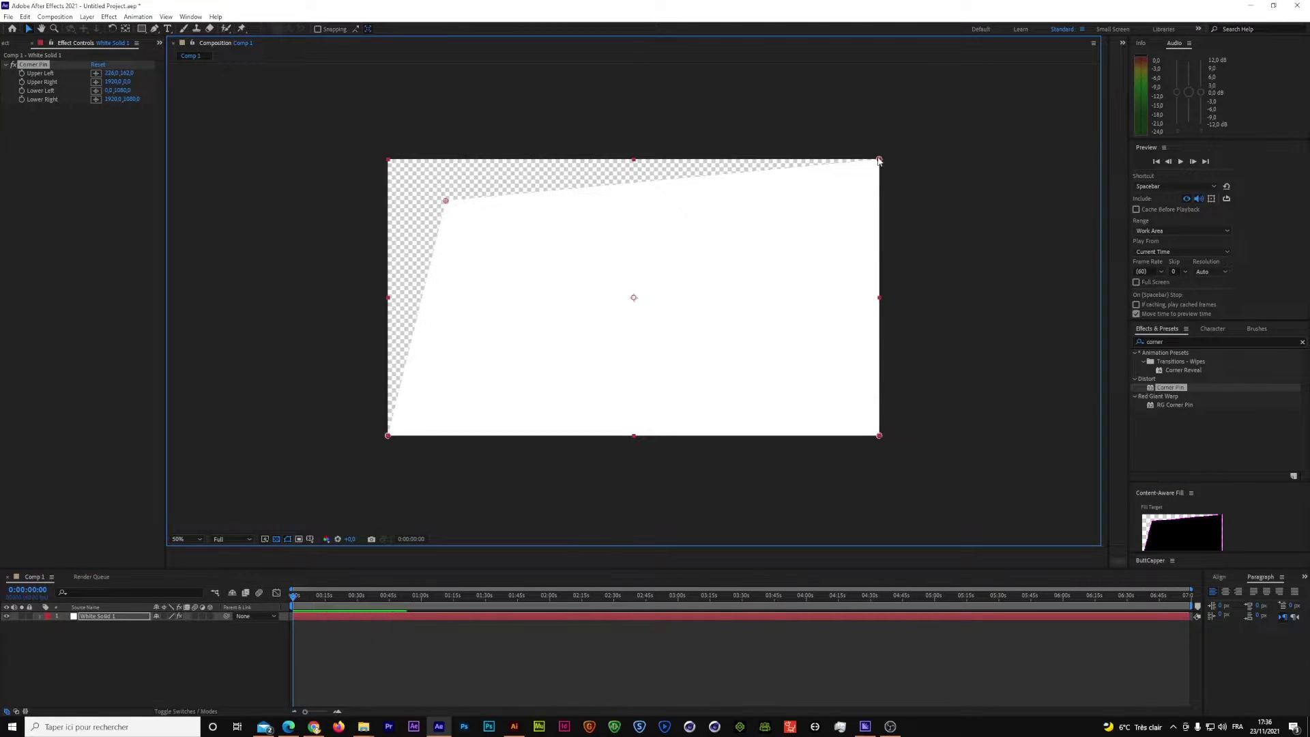
drag(879, 159, 737, 200)
drag(879, 434, 727, 332)
drag(388, 435, 480, 366)
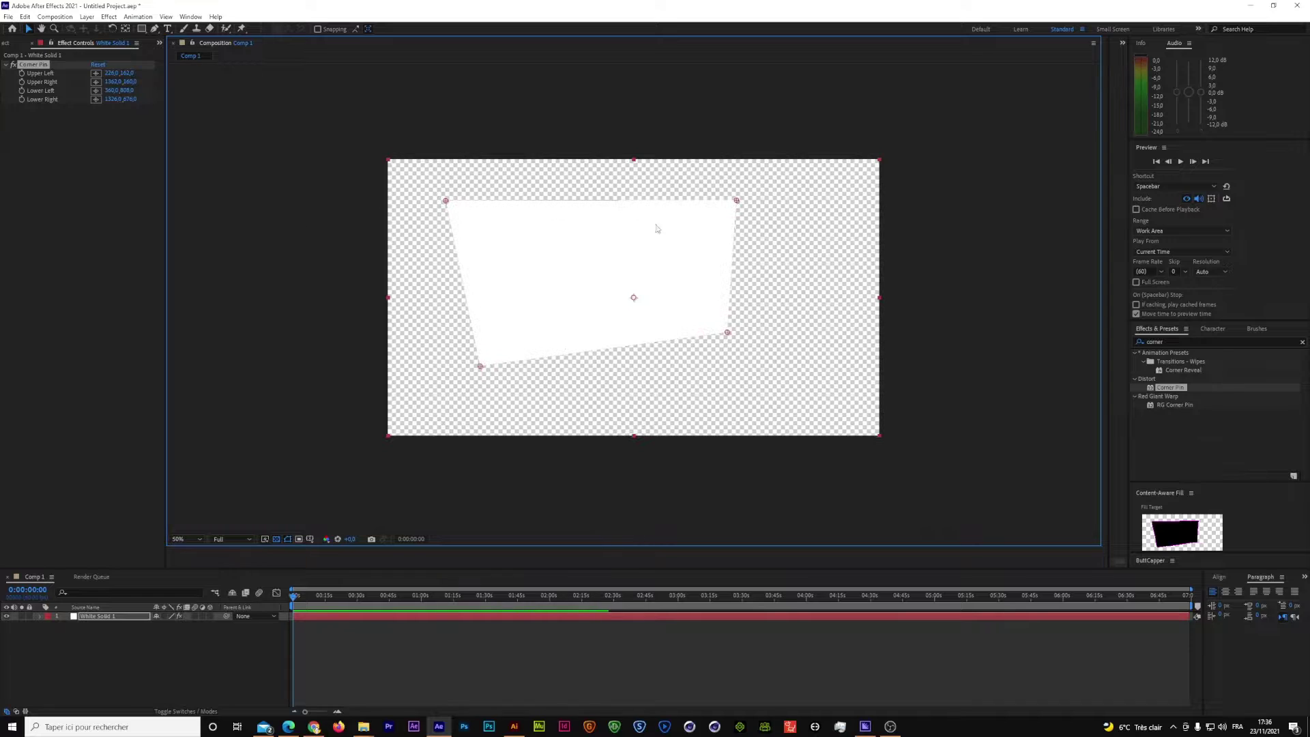
Enable keyframing for all four Corner Pin corners at the start of the composition.
click(22, 73)
click(21, 82)
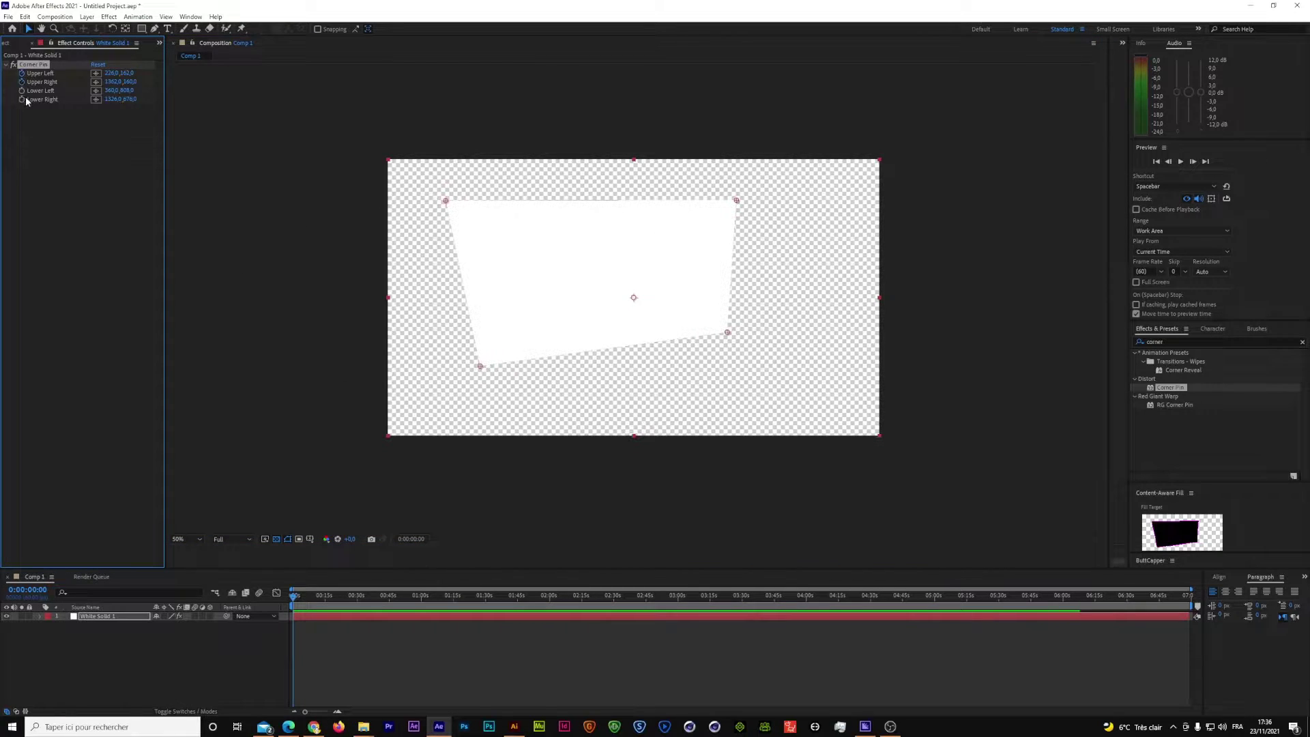
click(22, 91)
click(21, 100)
At about 0:01:36:39, move the solid's two lower corner pins outward and shift the layer up and to the right.
drag(317, 593, 500, 594)
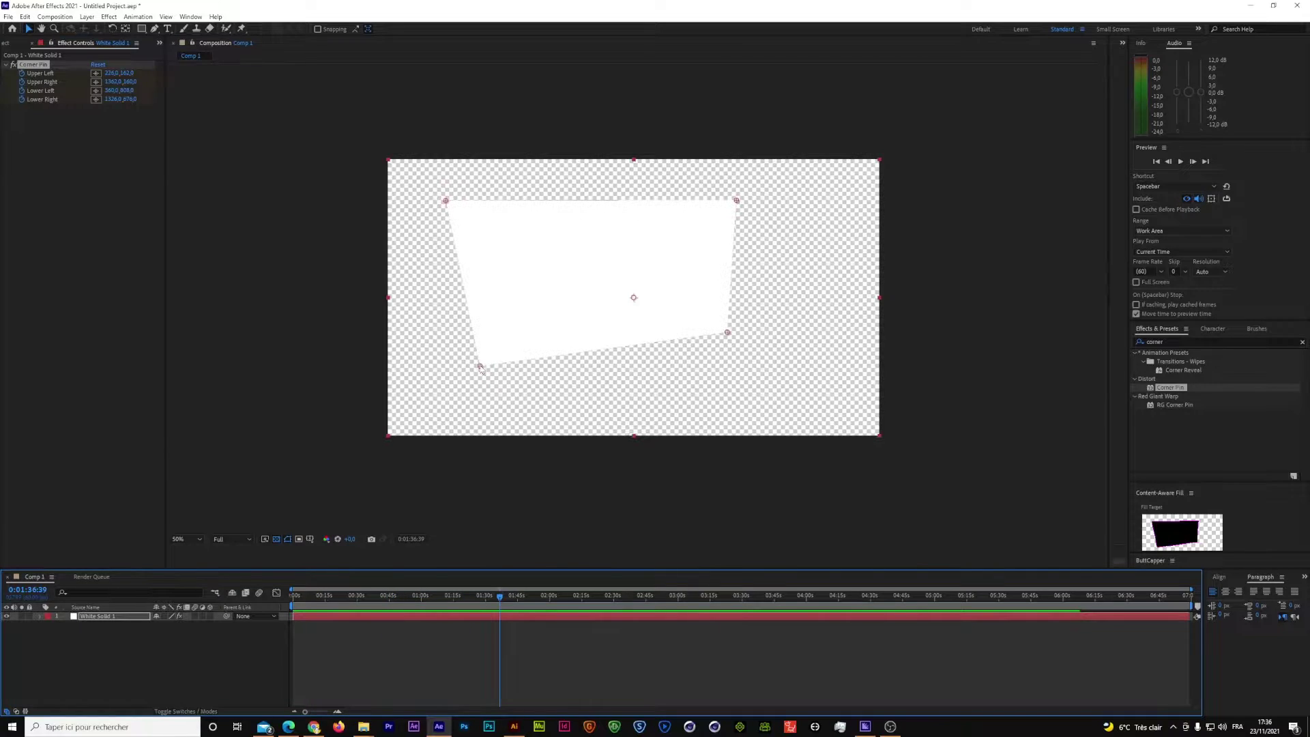
drag(481, 368, 444, 387)
drag(727, 333, 767, 379)
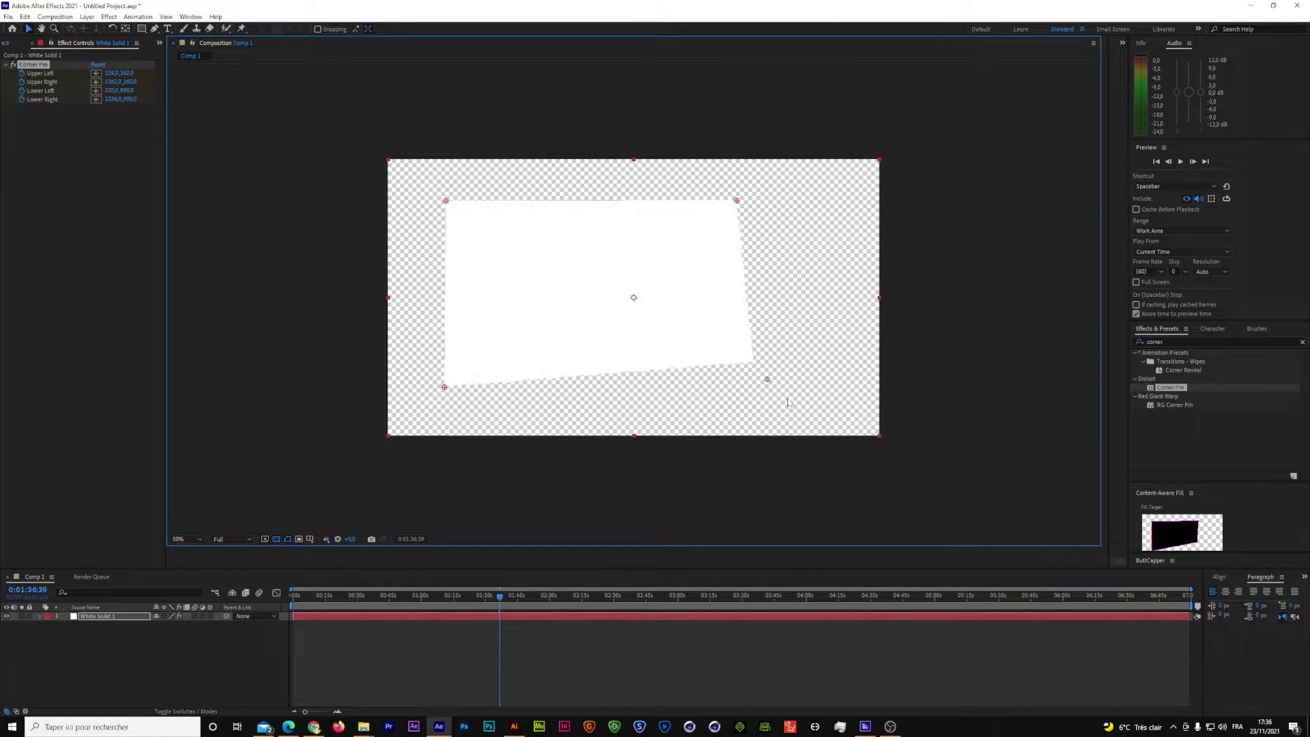
drag(738, 204, 769, 183)
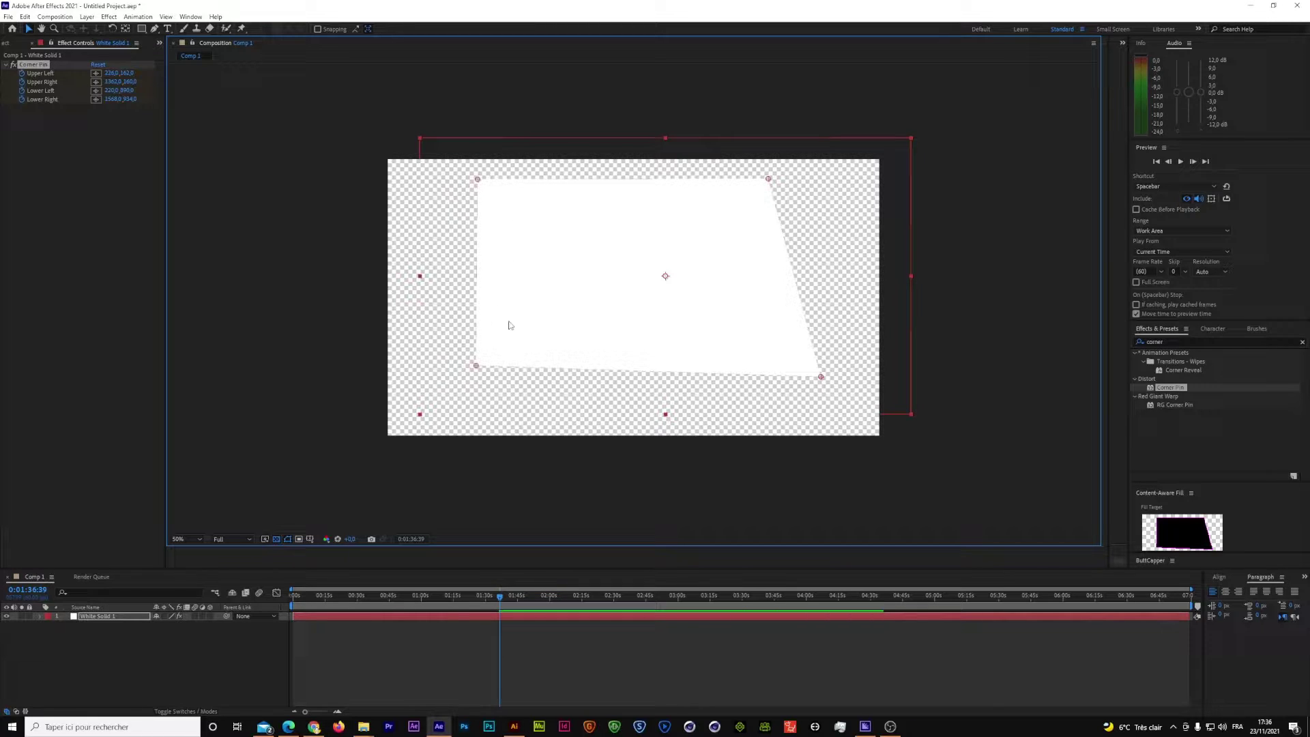
click(145, 648)
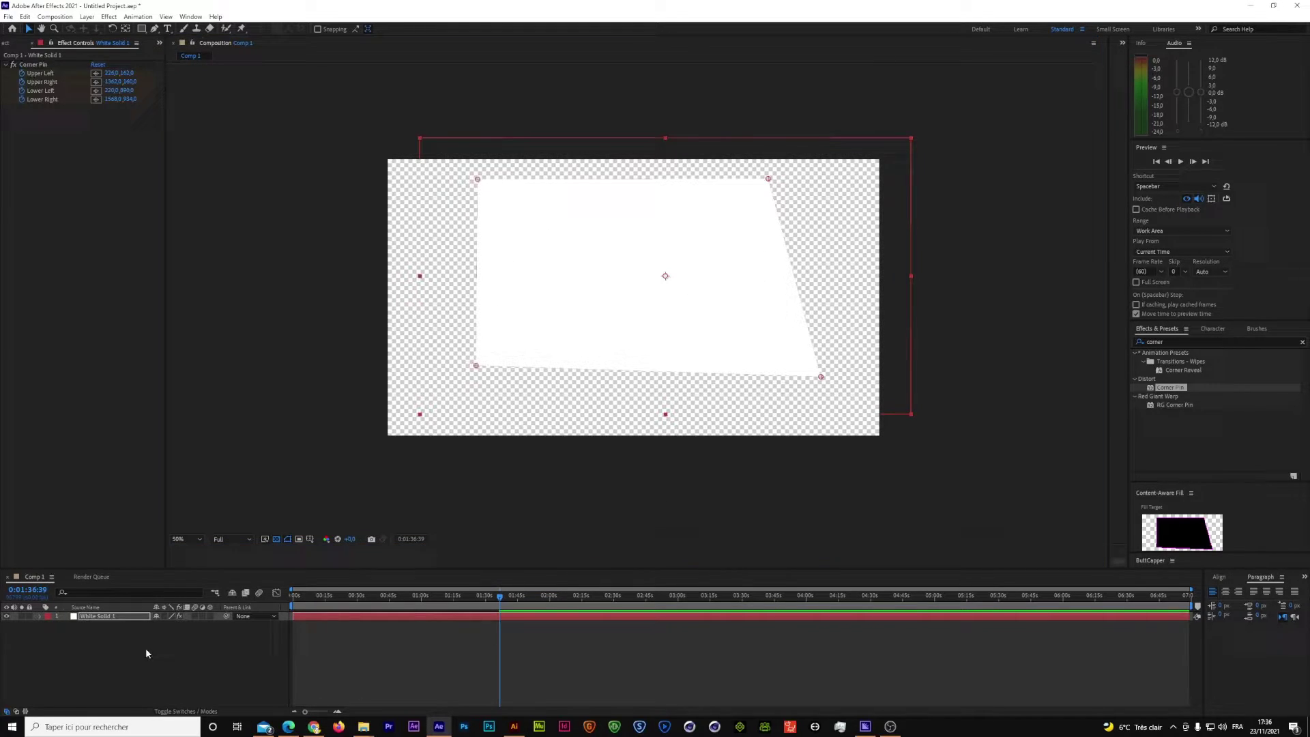
Delete the white solid layer and then every item in the project, including Comp 1.
click(109, 618)
key(Delete)
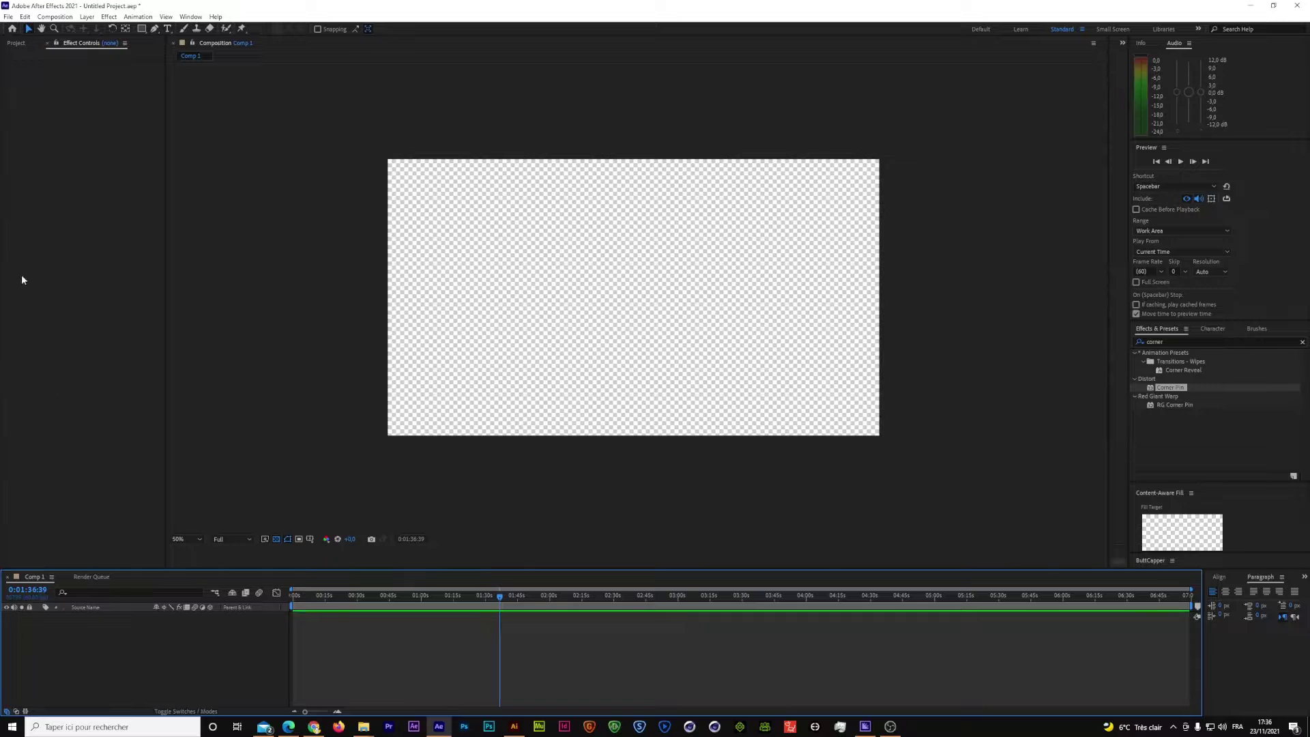
click(26, 43)
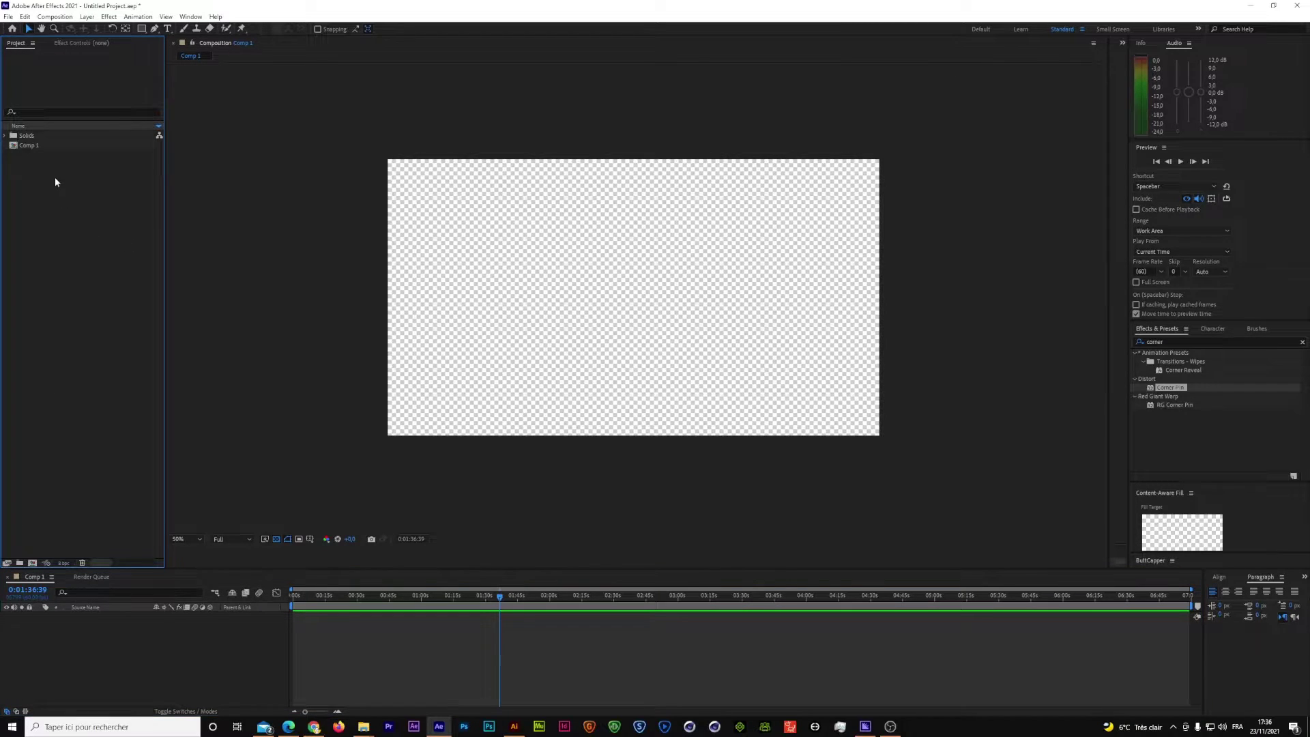
key(ctrl+a)
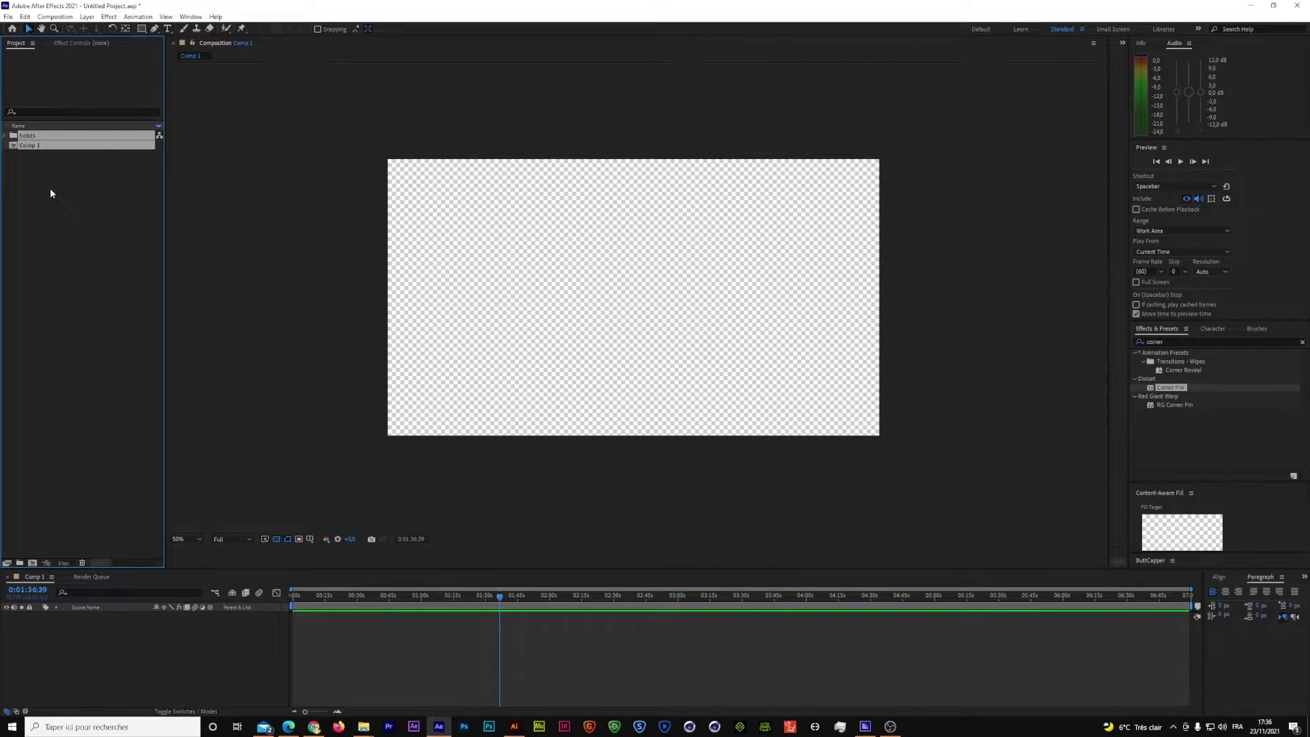
key(Delete)
key(Return)
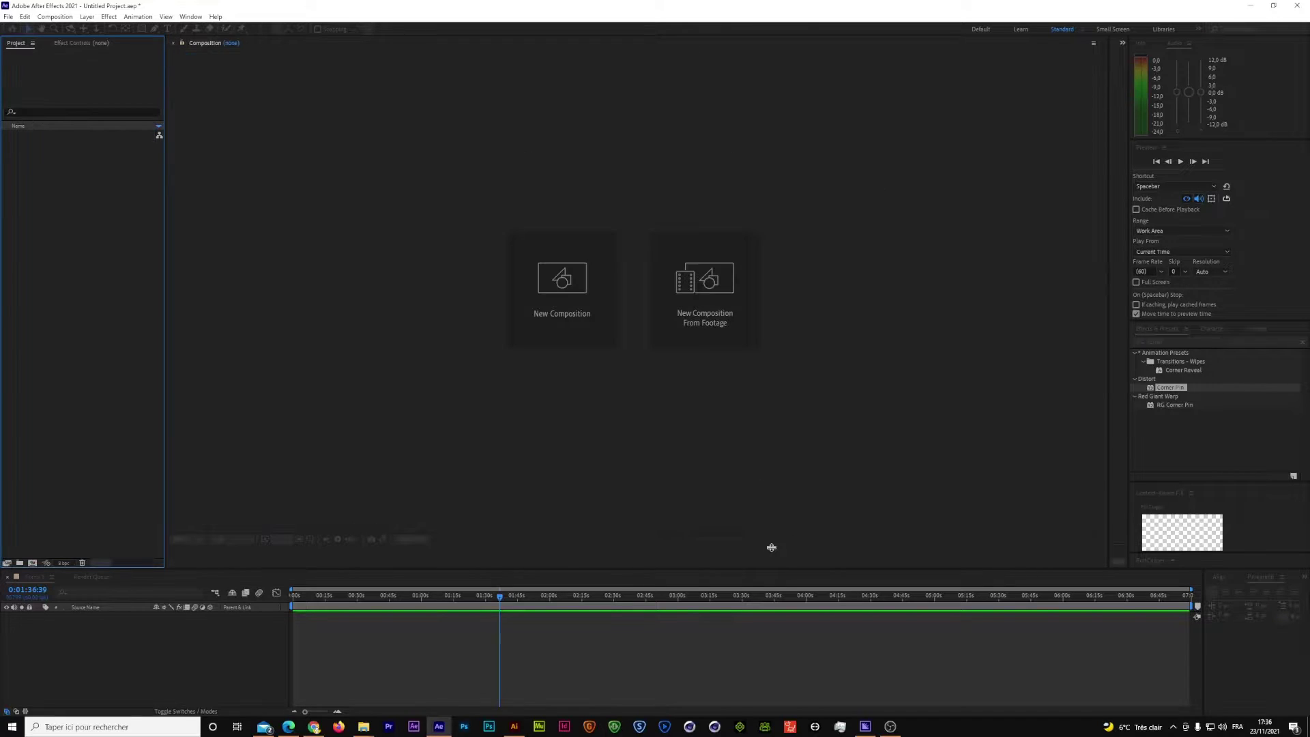
Import the Santa Claus green-screen phone video from the Exercice folder and create a composition from it.
mouse_move(365, 730)
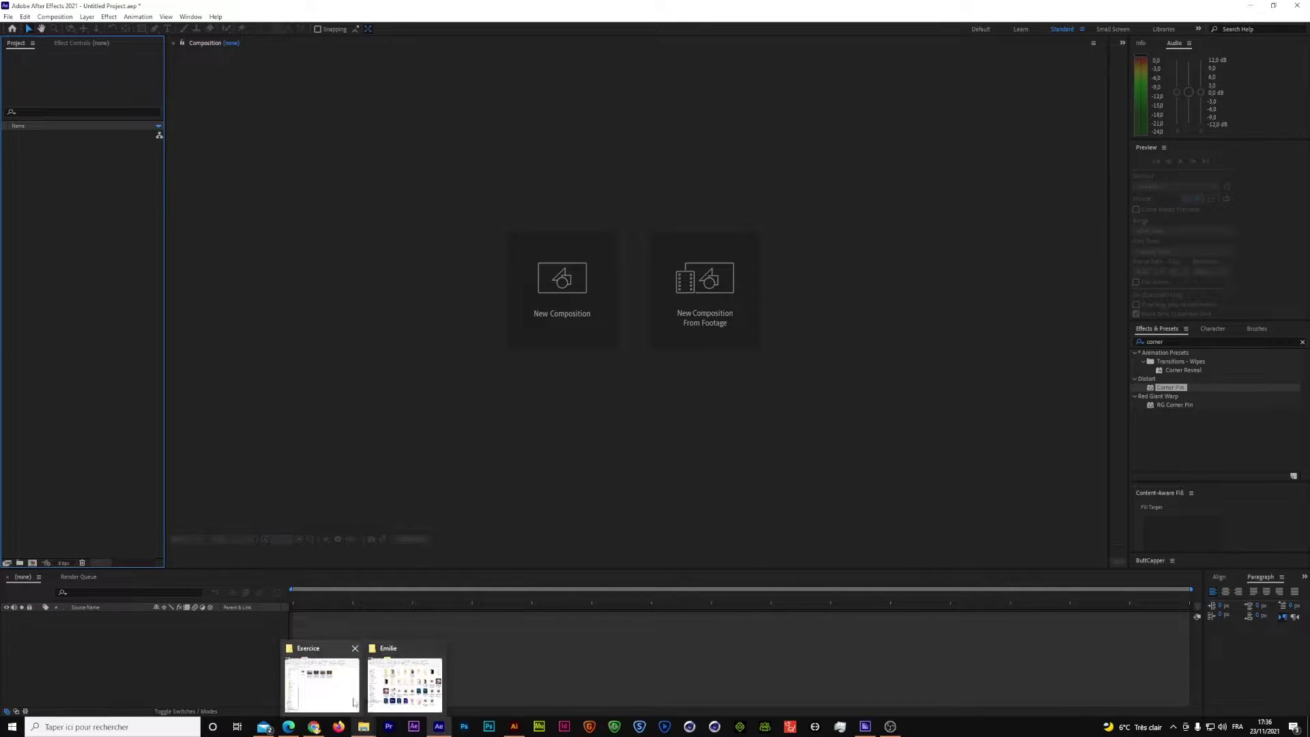
click(327, 684)
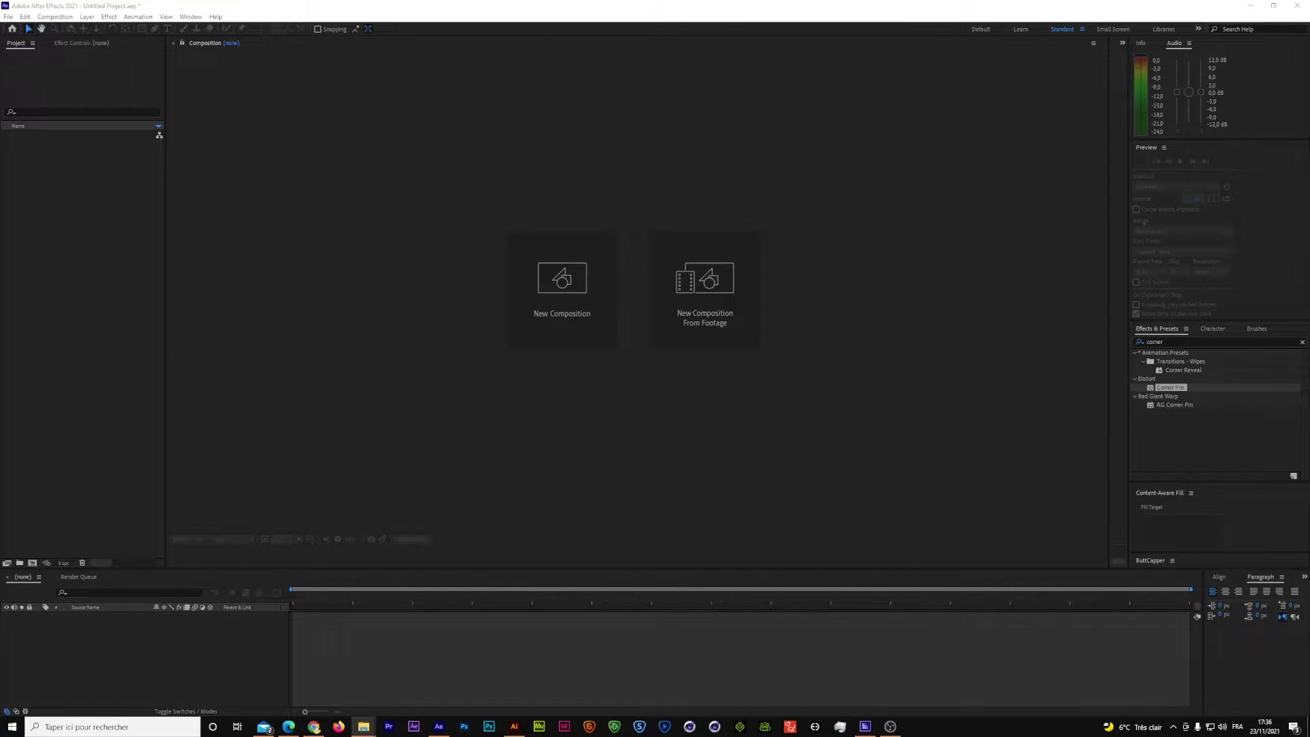
drag(1207, 387, 81, 214)
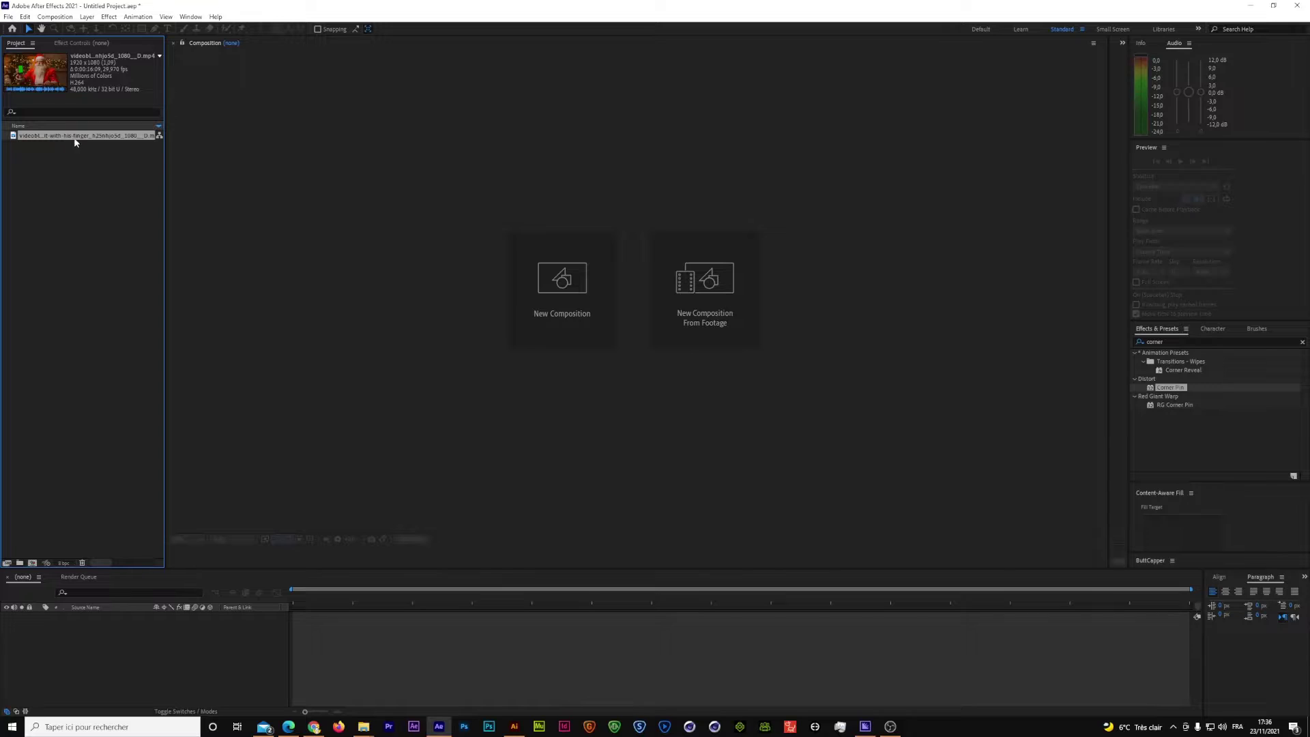
drag(73, 137, 33, 566)
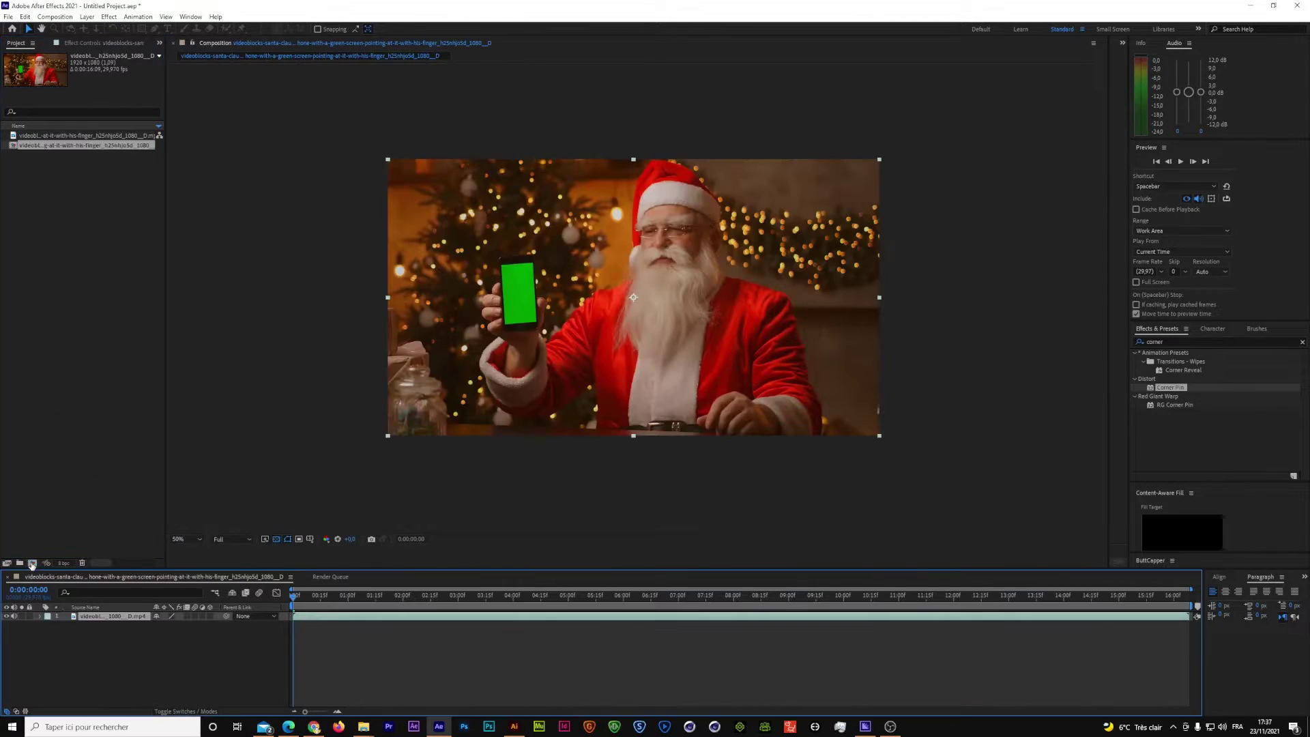
Search the effects for "mocha" and select the Mocha AE effect.
click(275, 538)
click(1176, 341)
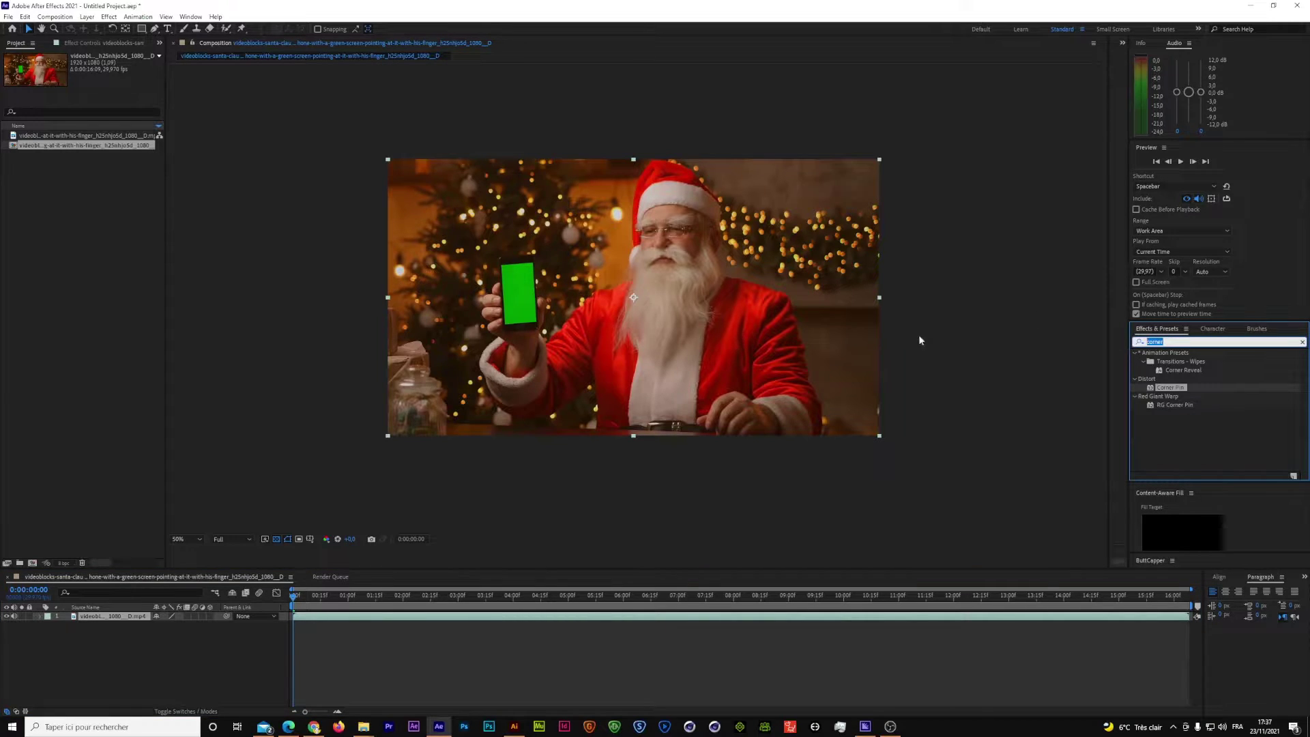
click(198, 538)
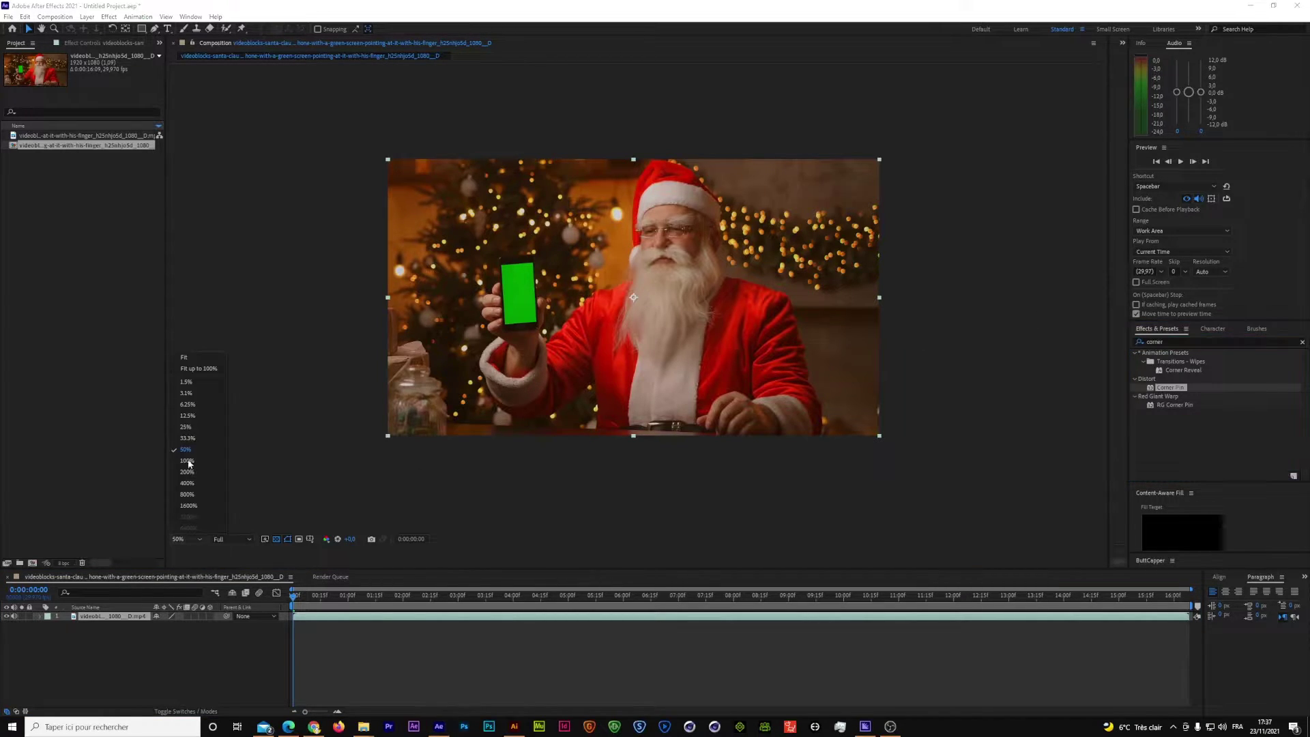
click(189, 361)
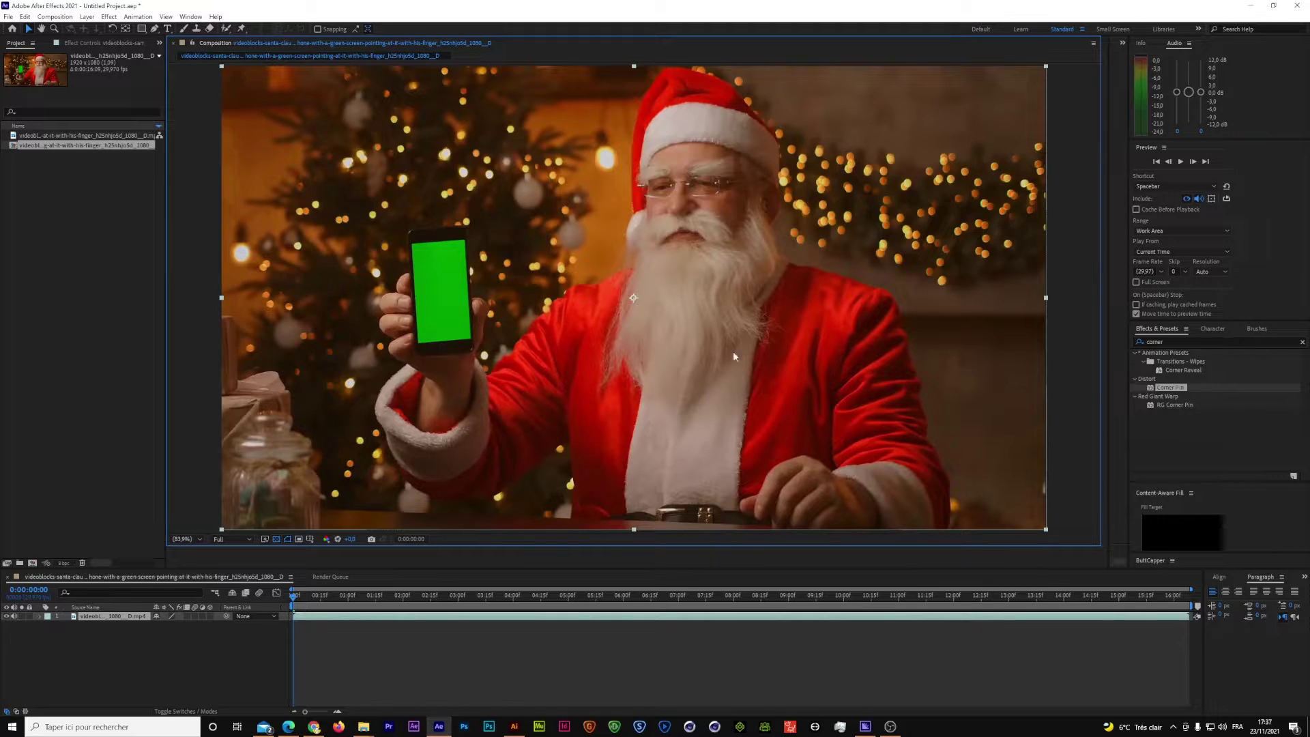
click(1127, 341)
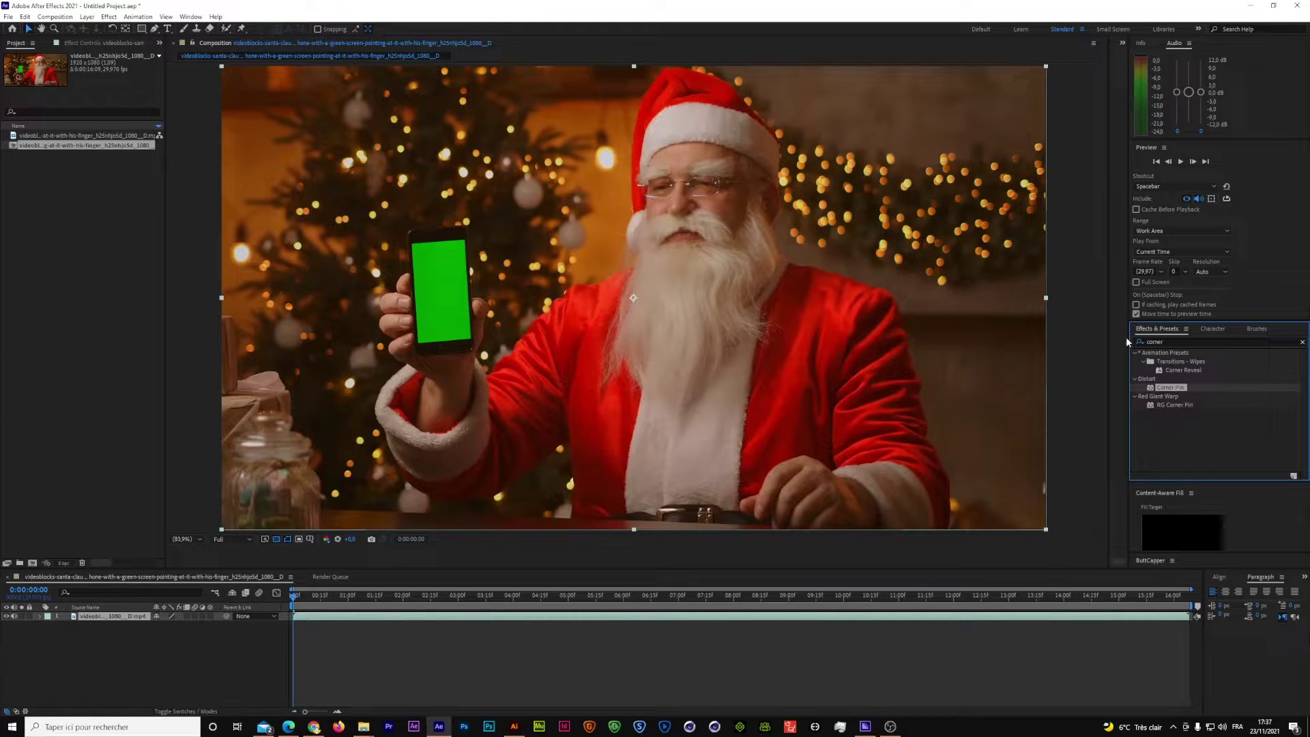
click(1163, 341)
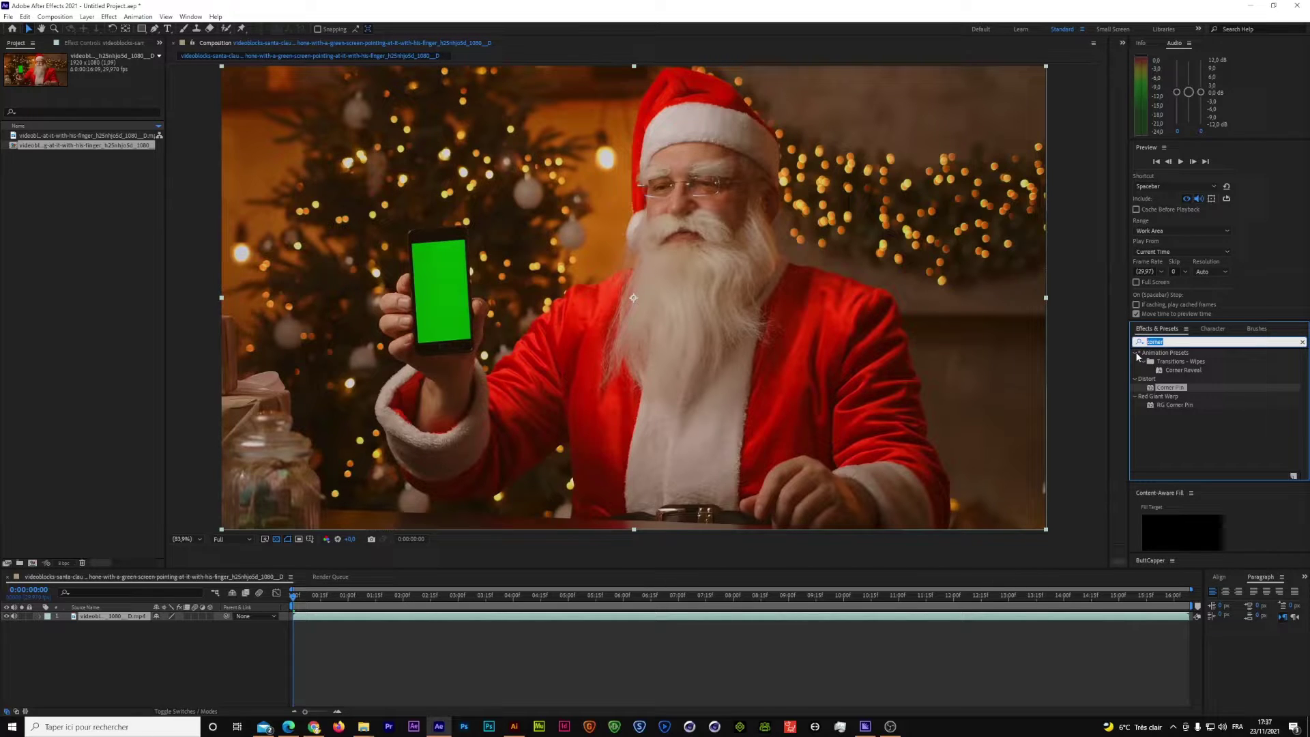
text(mo)
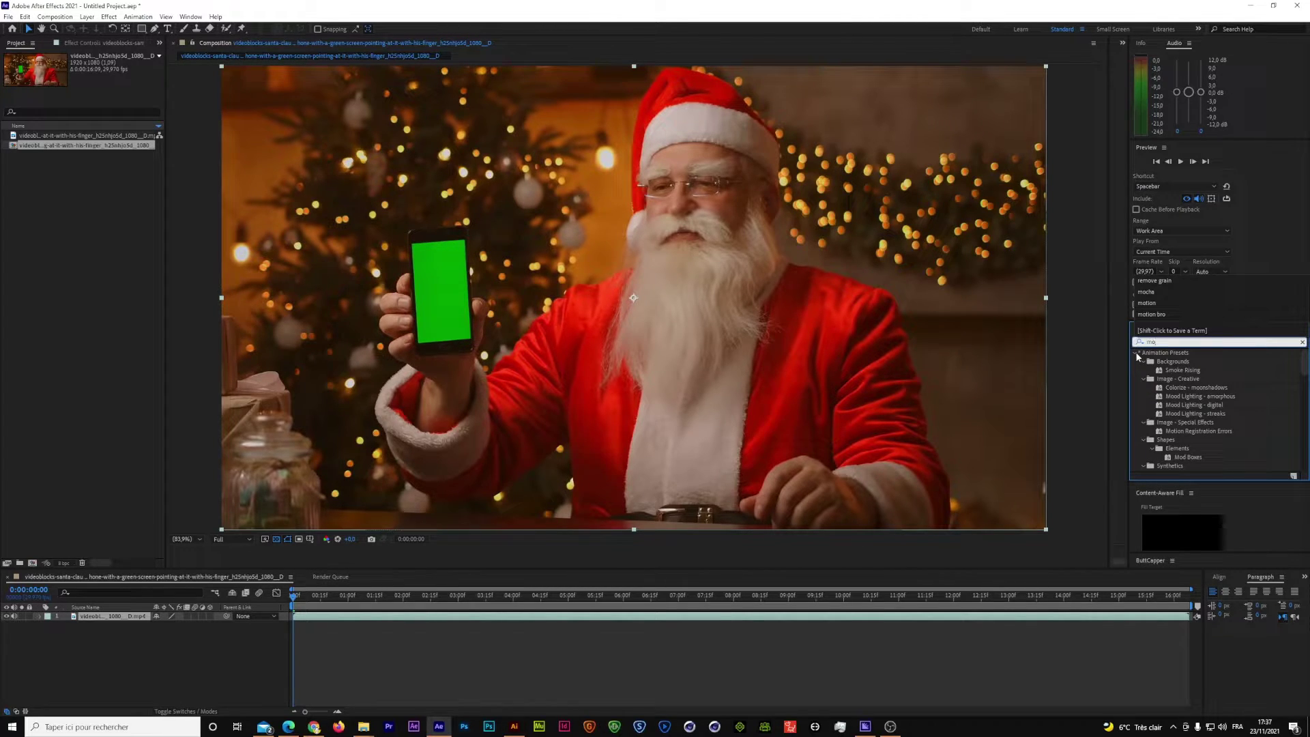
text(cha)
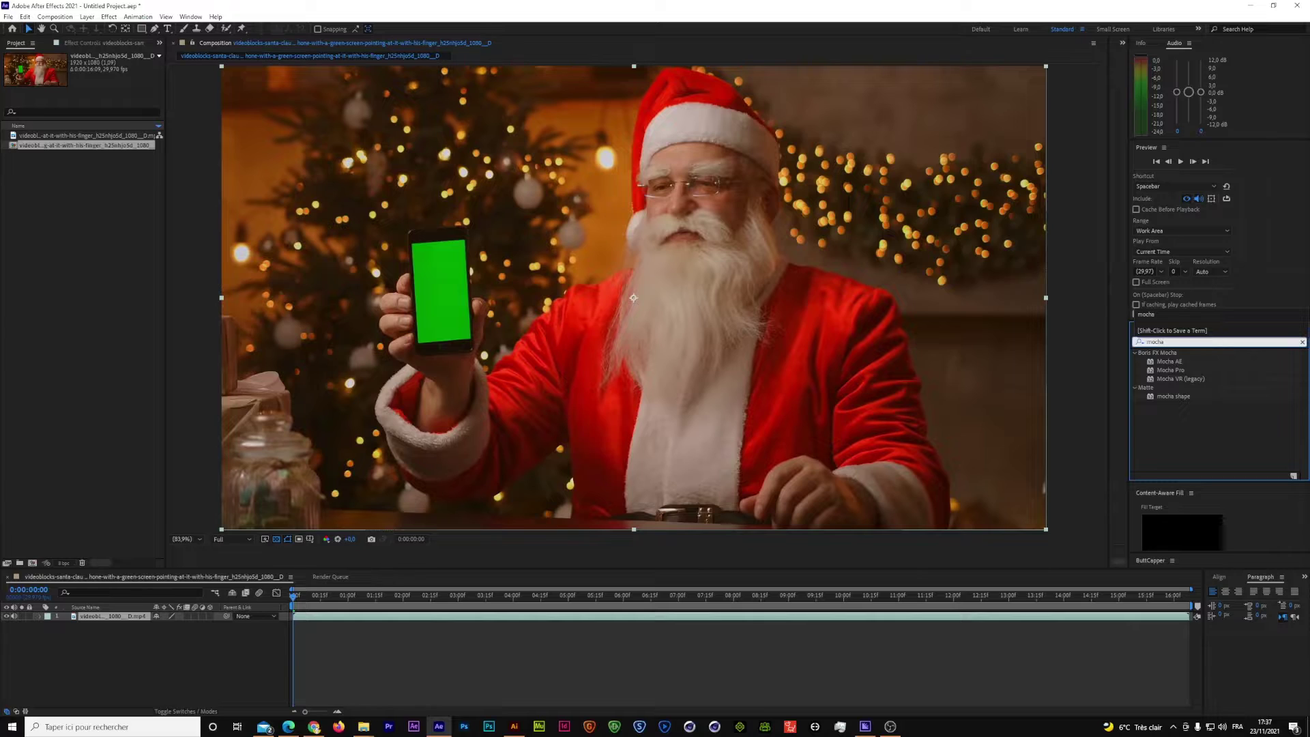
click(1170, 361)
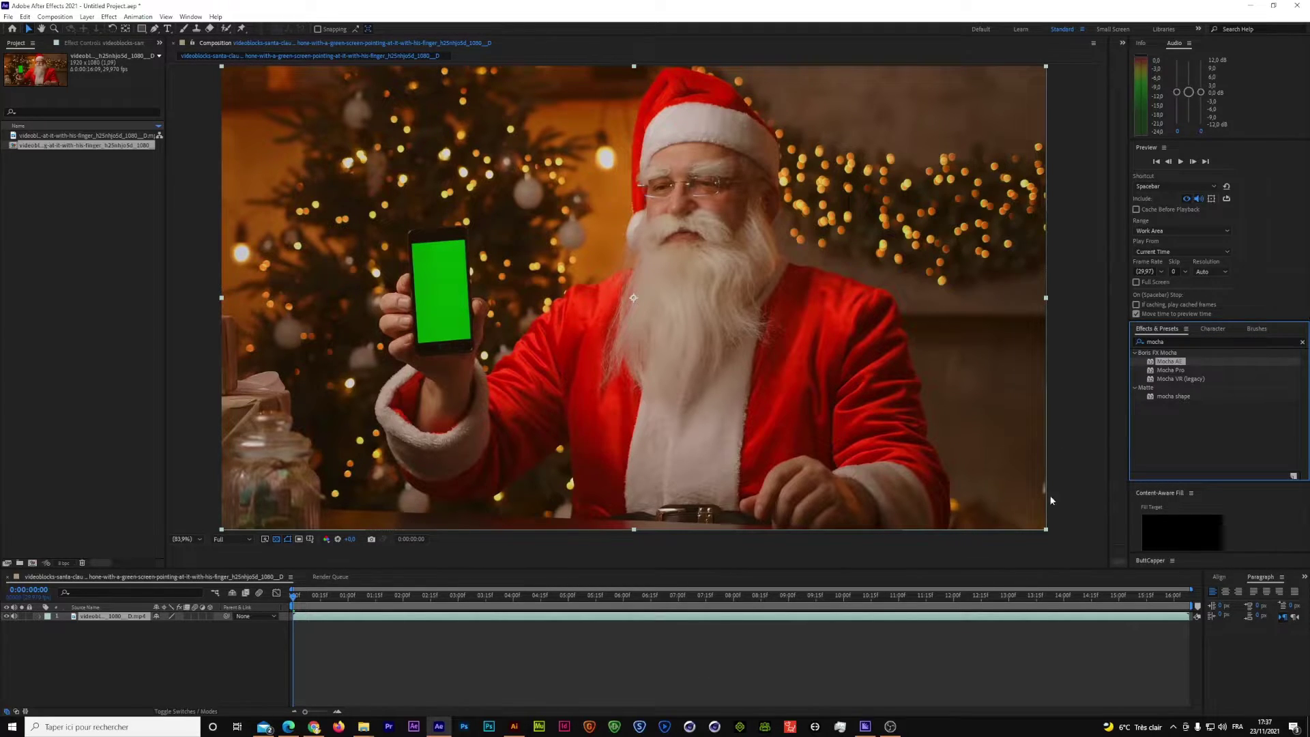
mouse_move(1169, 362)
mouse_down()
mouse_move(1132, 496)
mouse_move(668, 622)
mouse_move(1168, 367)
mouse_up()
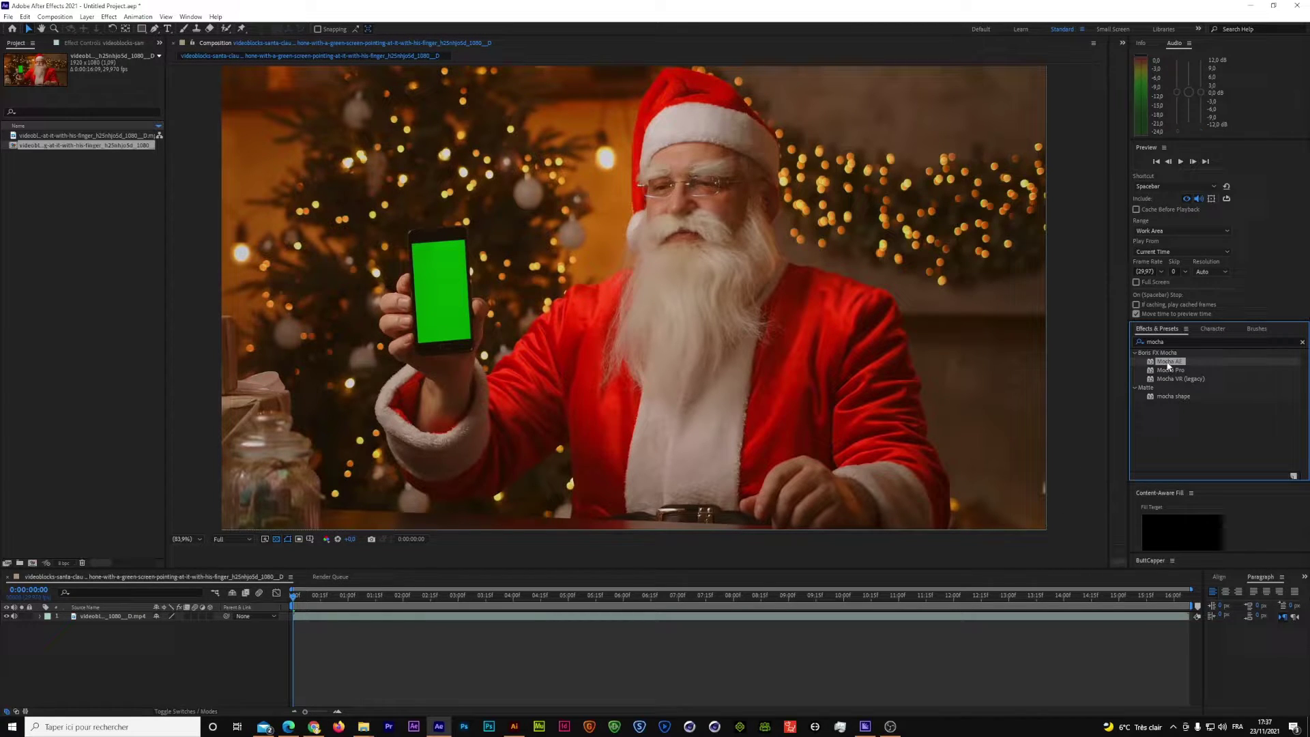
Apply the Mocha AE effect to the Santa Claus video layer and launch Mocha from its effect settings.
click(102, 45)
click(1197, 447)
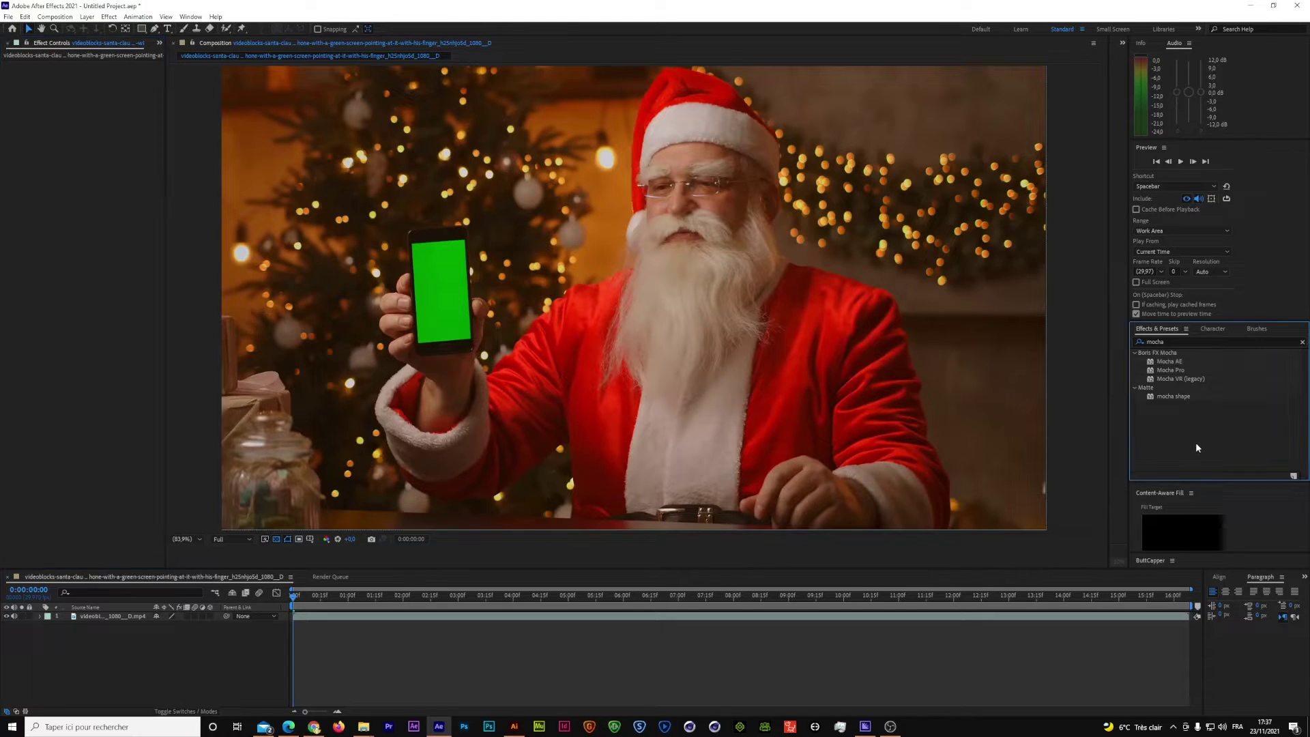
click(1129, 339)
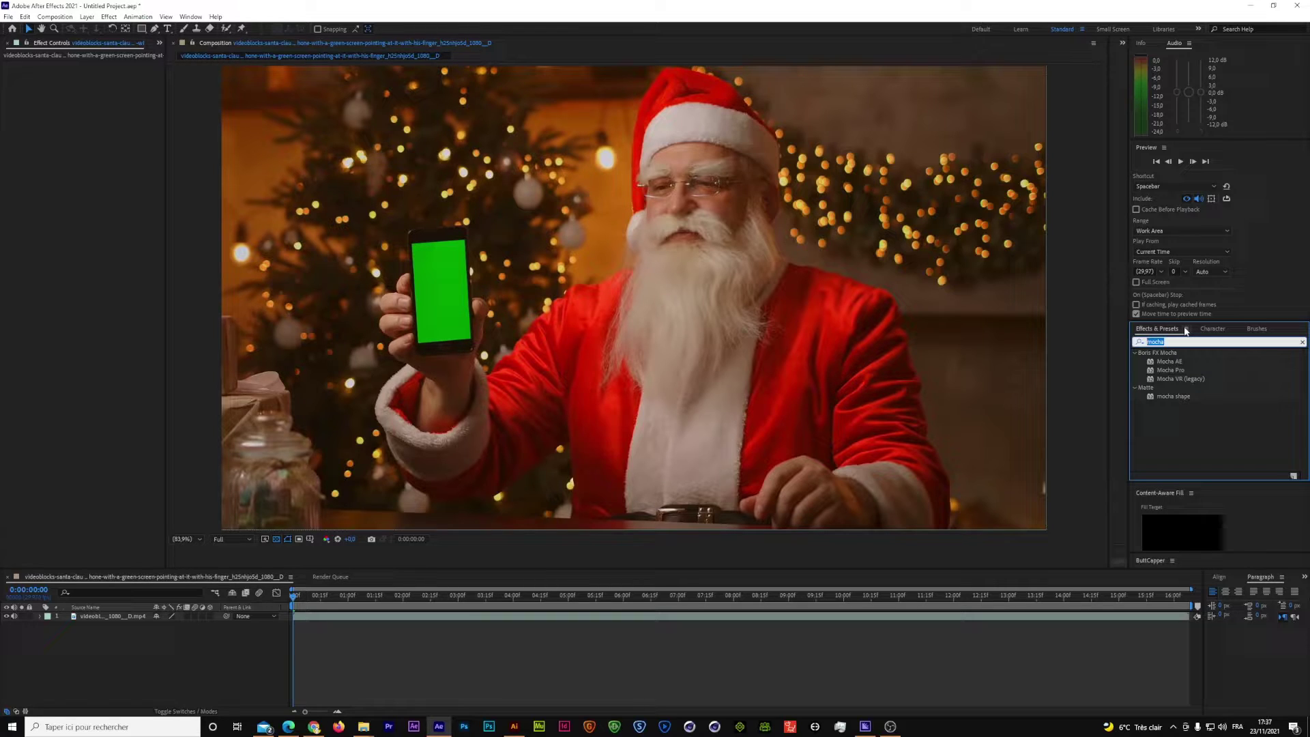
click(1160, 341)
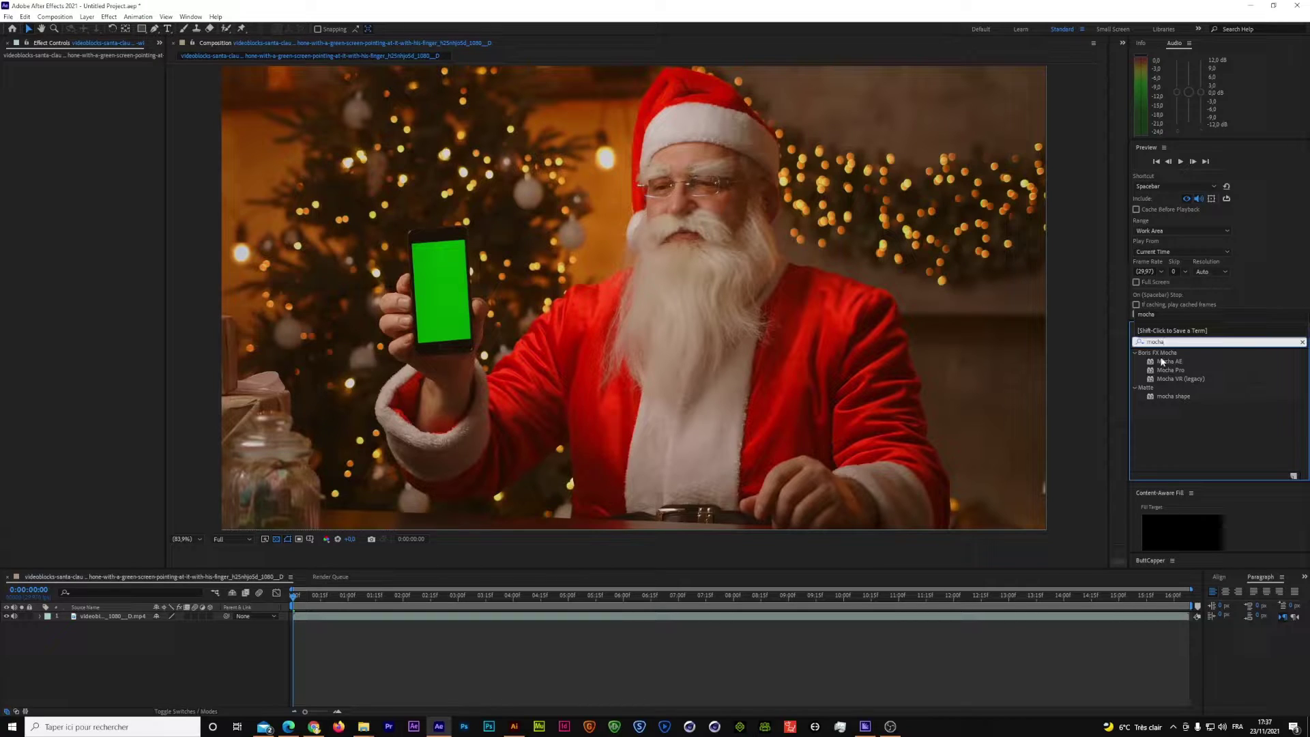
drag(1170, 362, 103, 618)
click(101, 617)
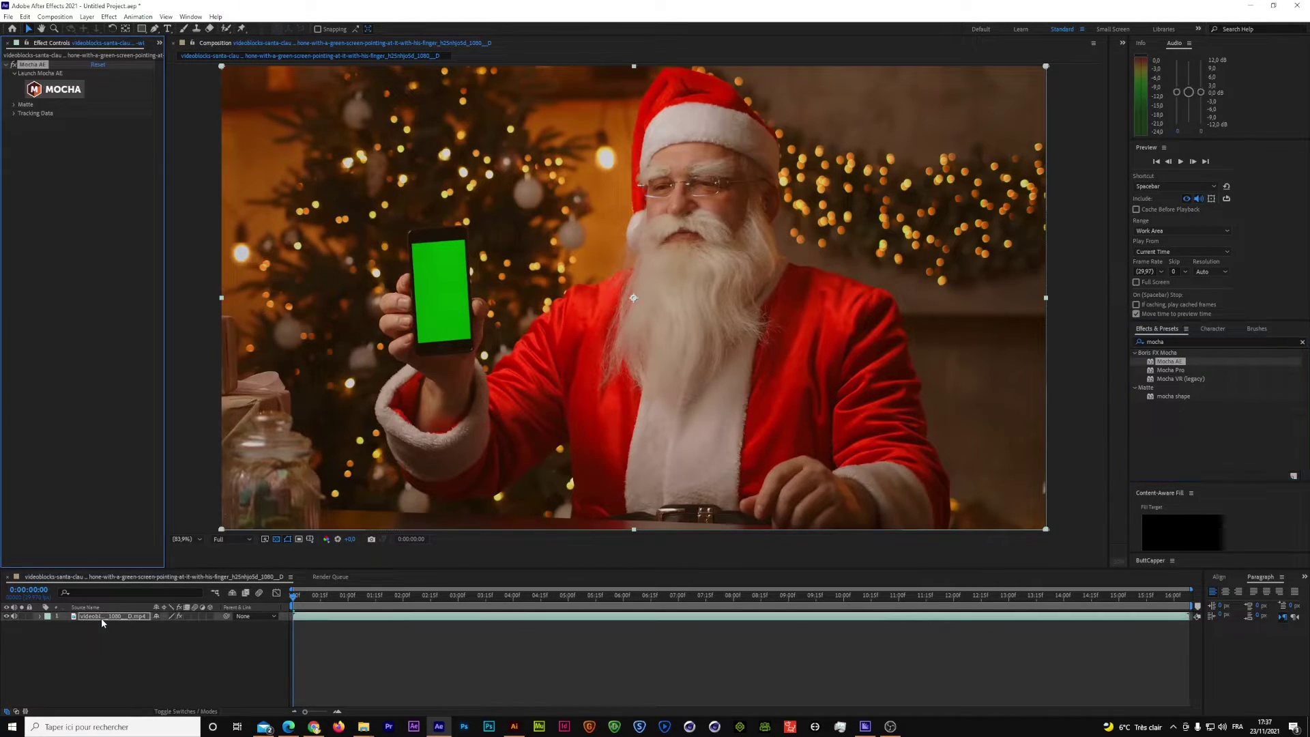
key(Return)
click(68, 95)
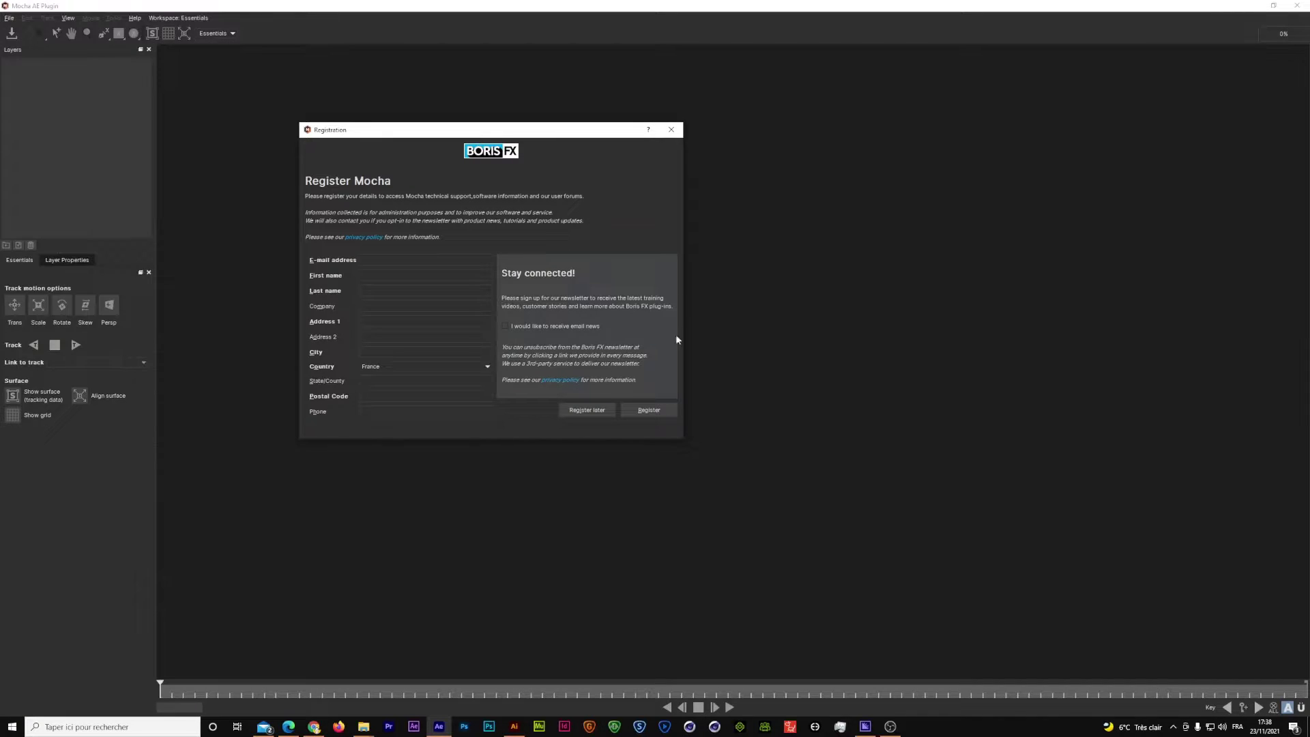
Dismiss the Mocha registration and thank-you windows and start Mocha AE from its welcome screen.
click(672, 129)
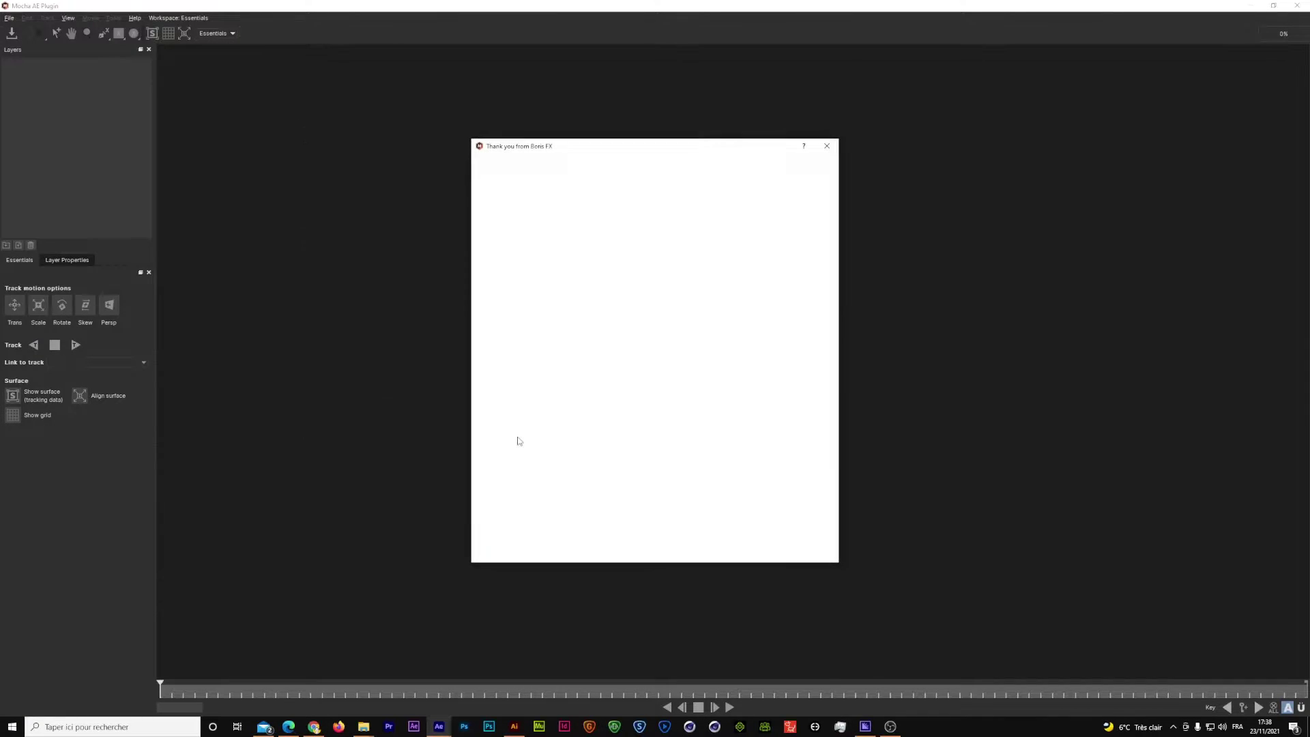
click(827, 146)
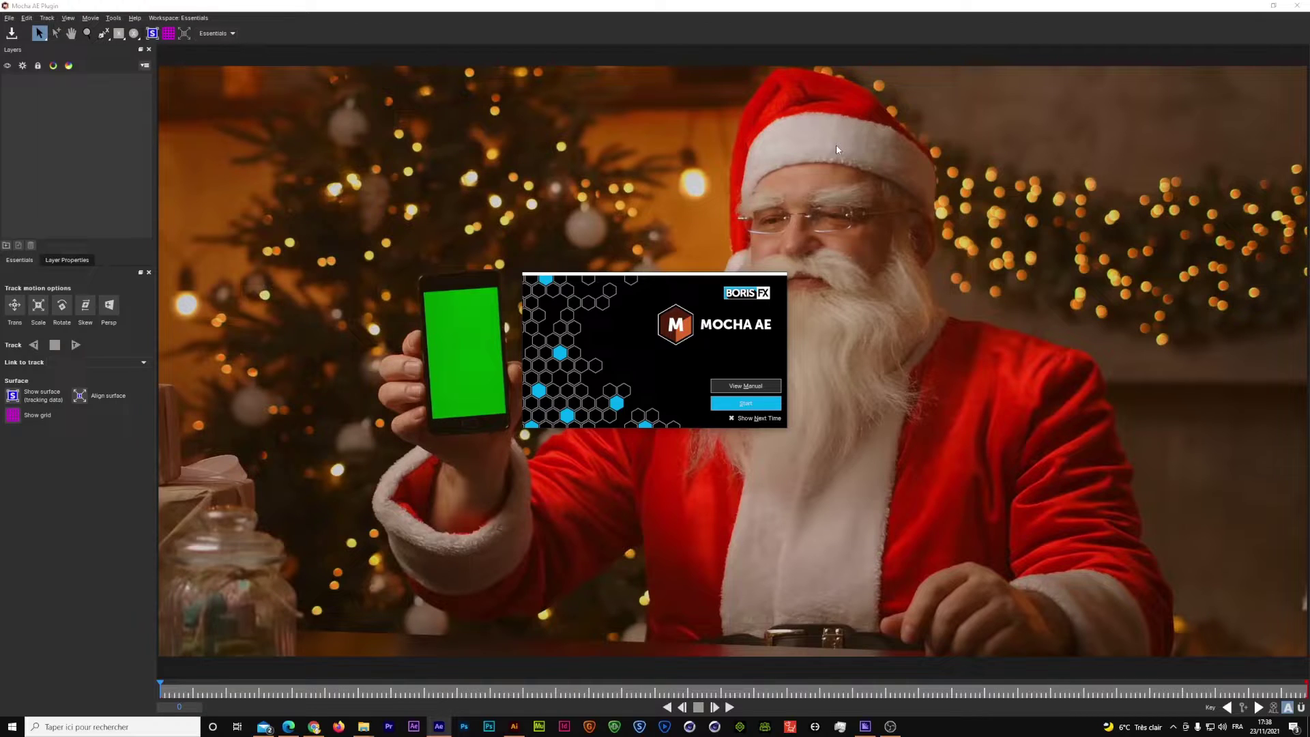
click(730, 402)
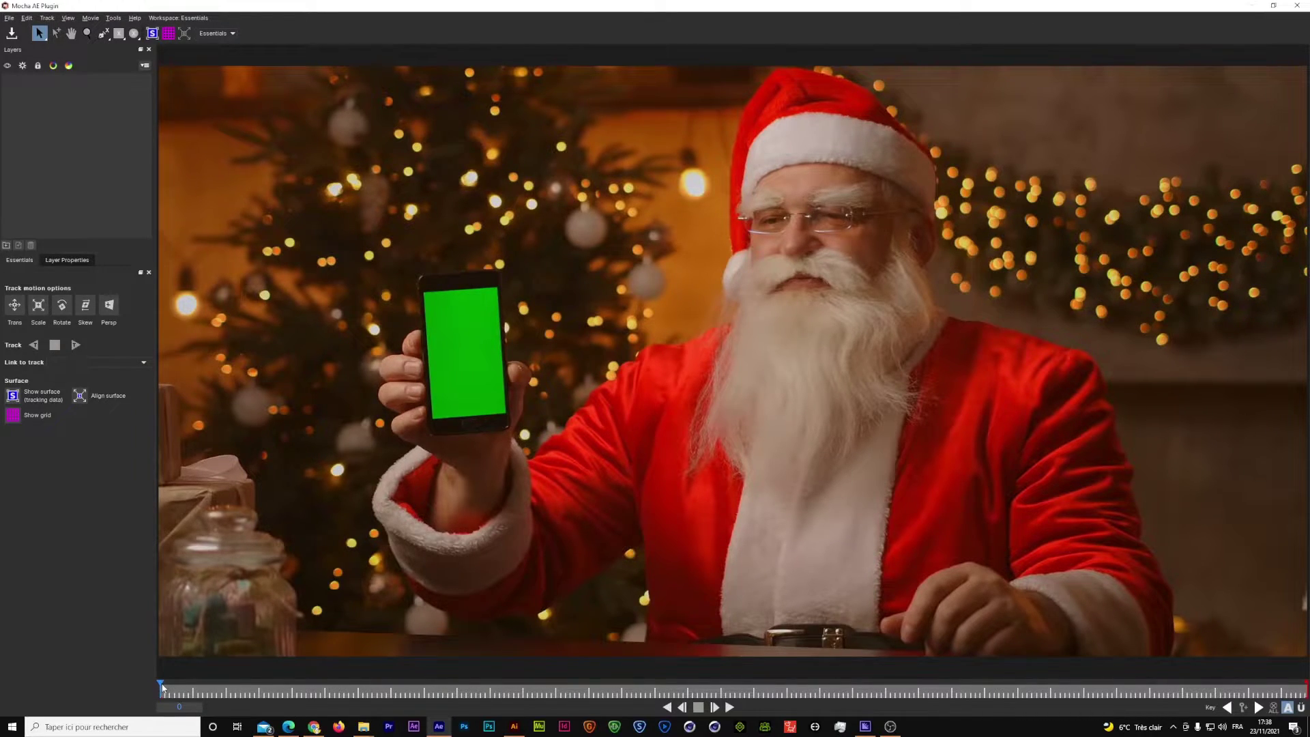
Scrub through the footage to review how the phone moves, and return to the first frame.
drag(415, 703, 481, 694)
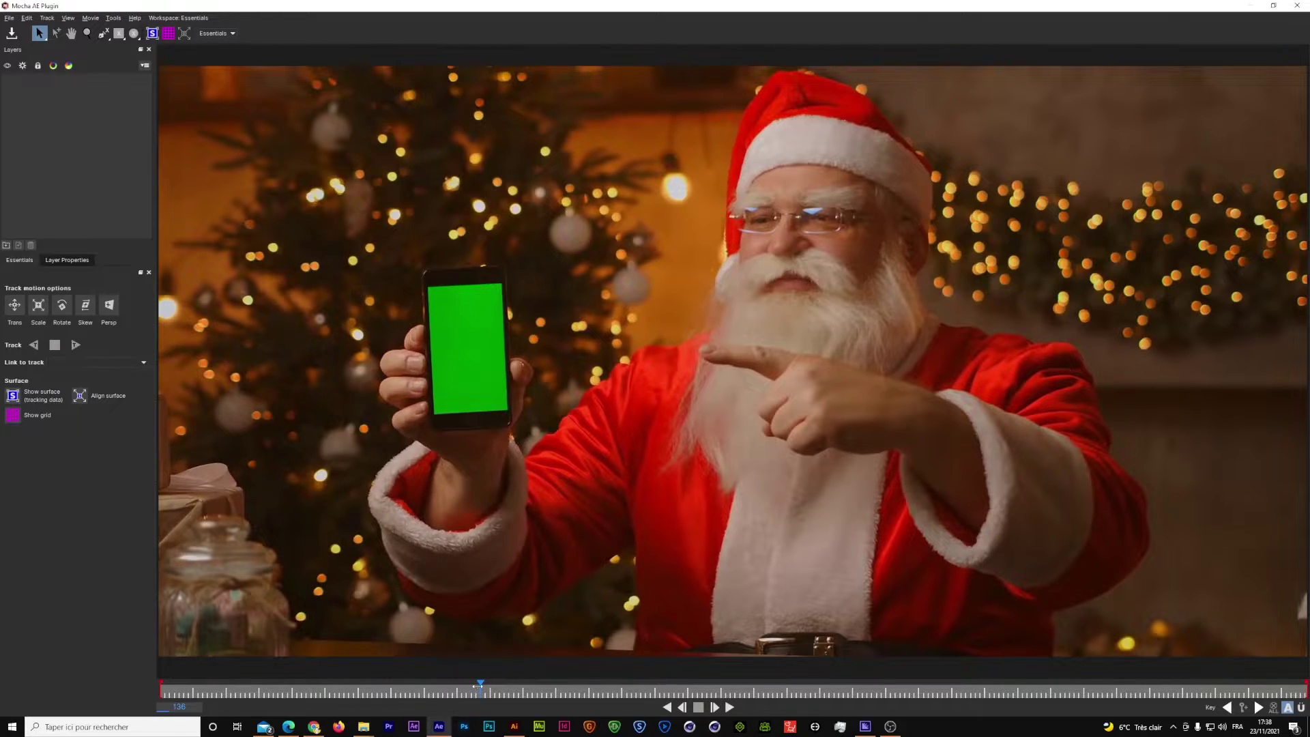
drag(473, 686, 353, 686)
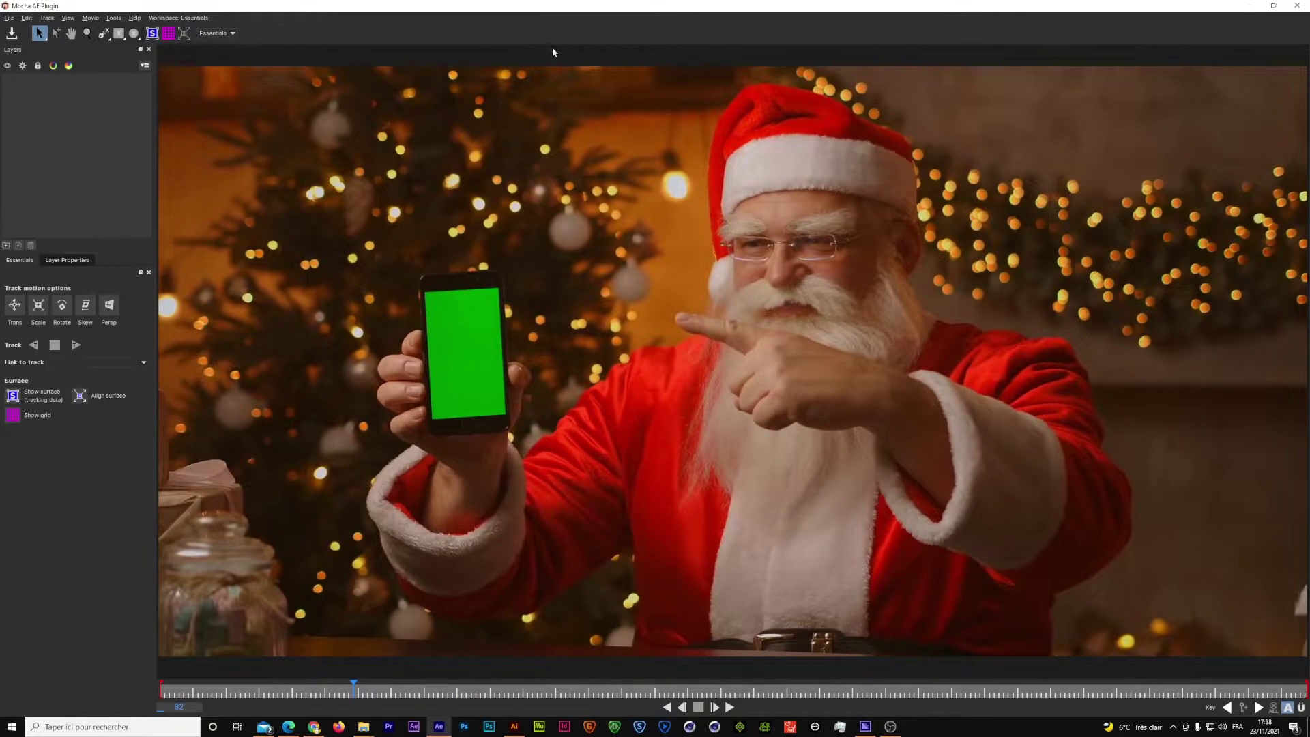
drag(354, 690, 151, 713)
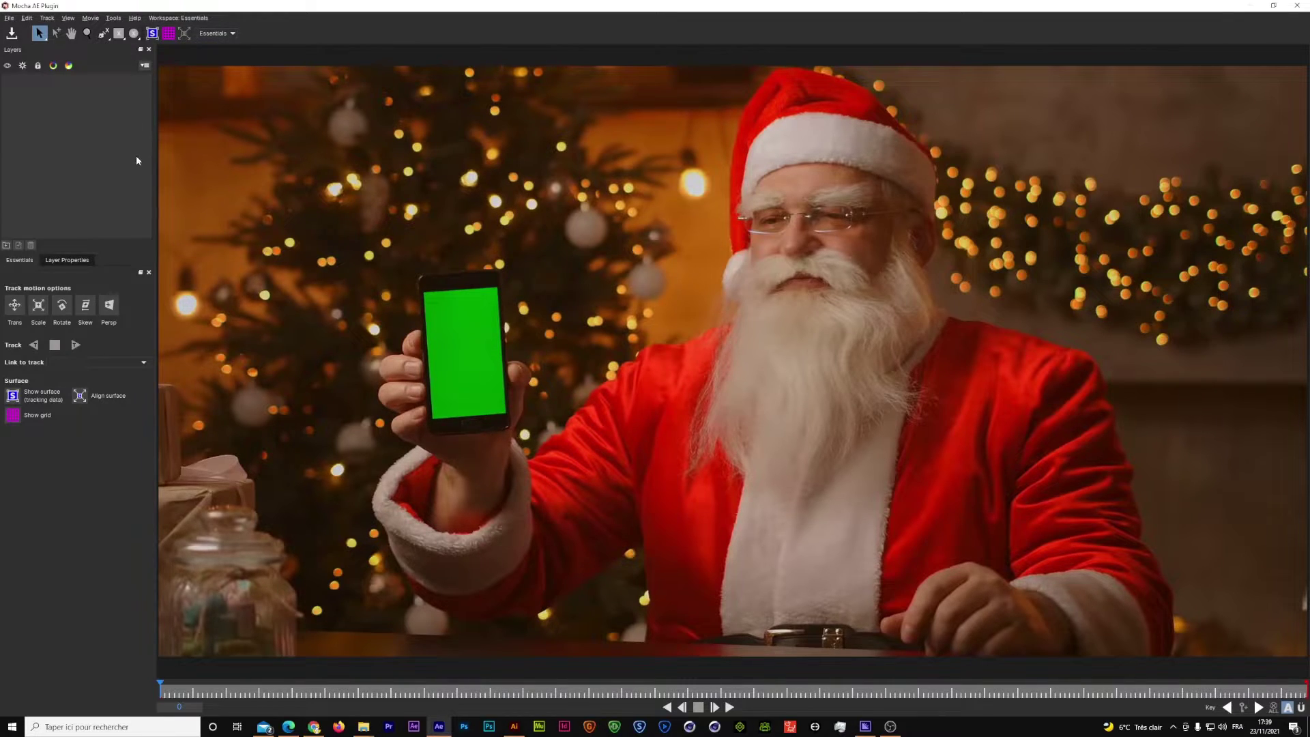
Draw a closed four-point X-Spline around the phone's outer edges on the first frame.
click(103, 34)
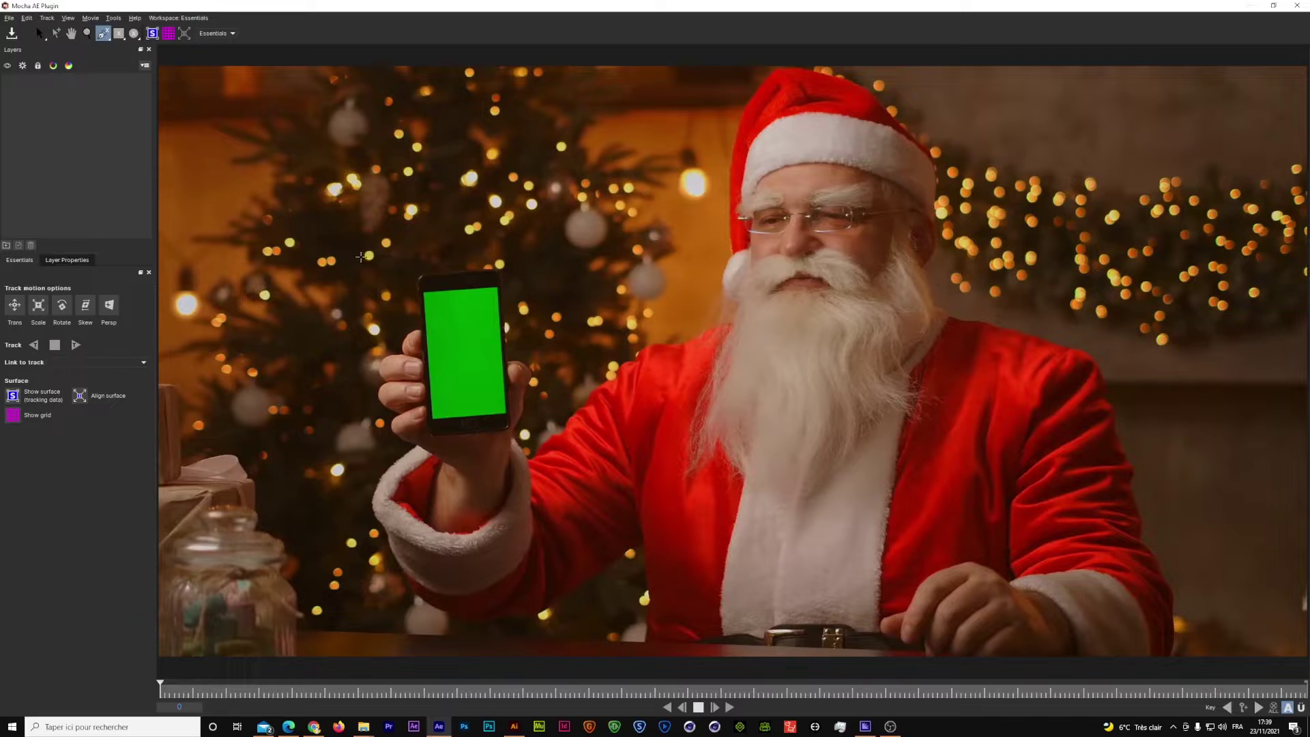
click(420, 285)
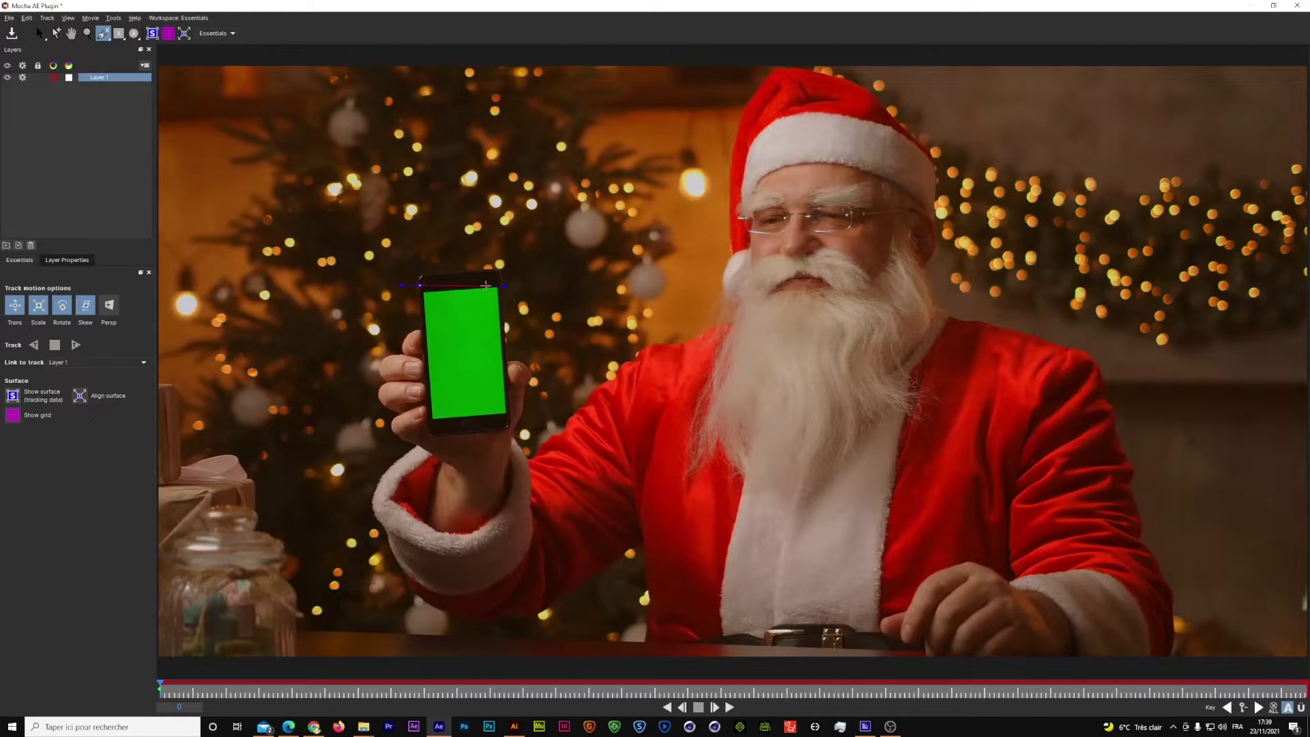
click(499, 279)
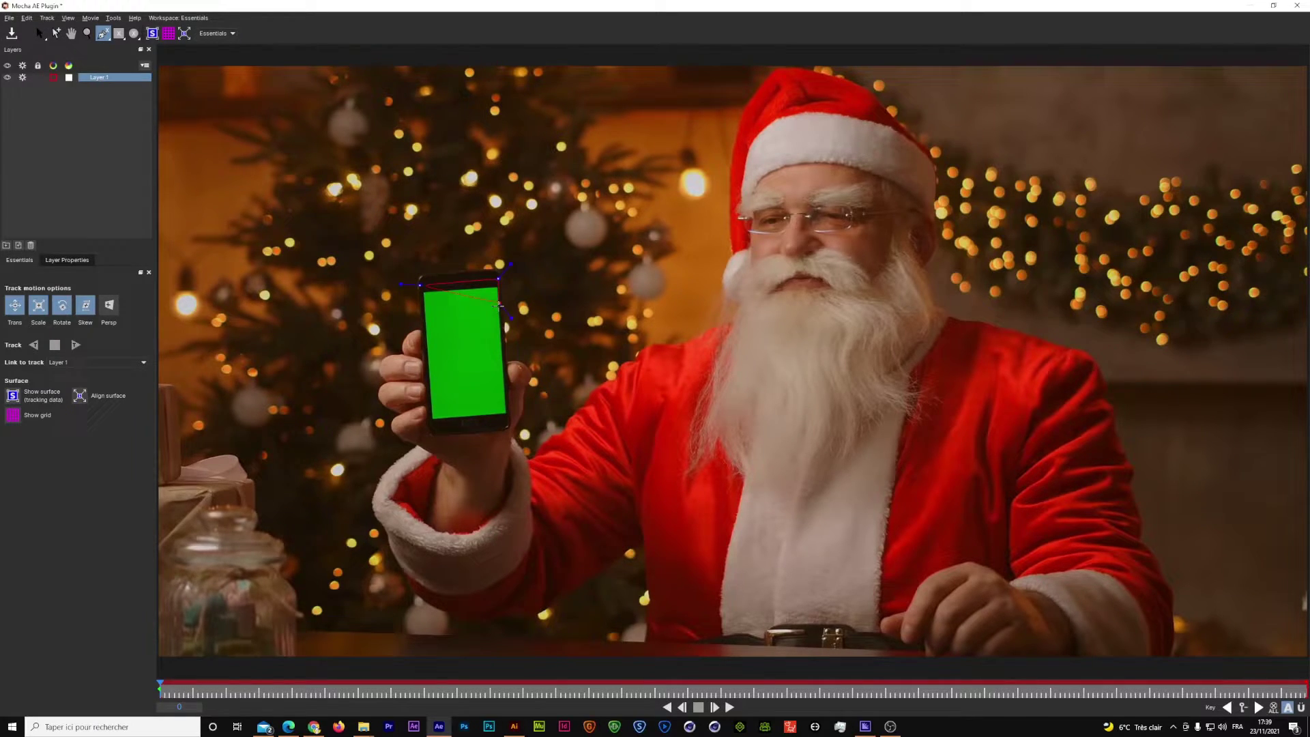
click(507, 430)
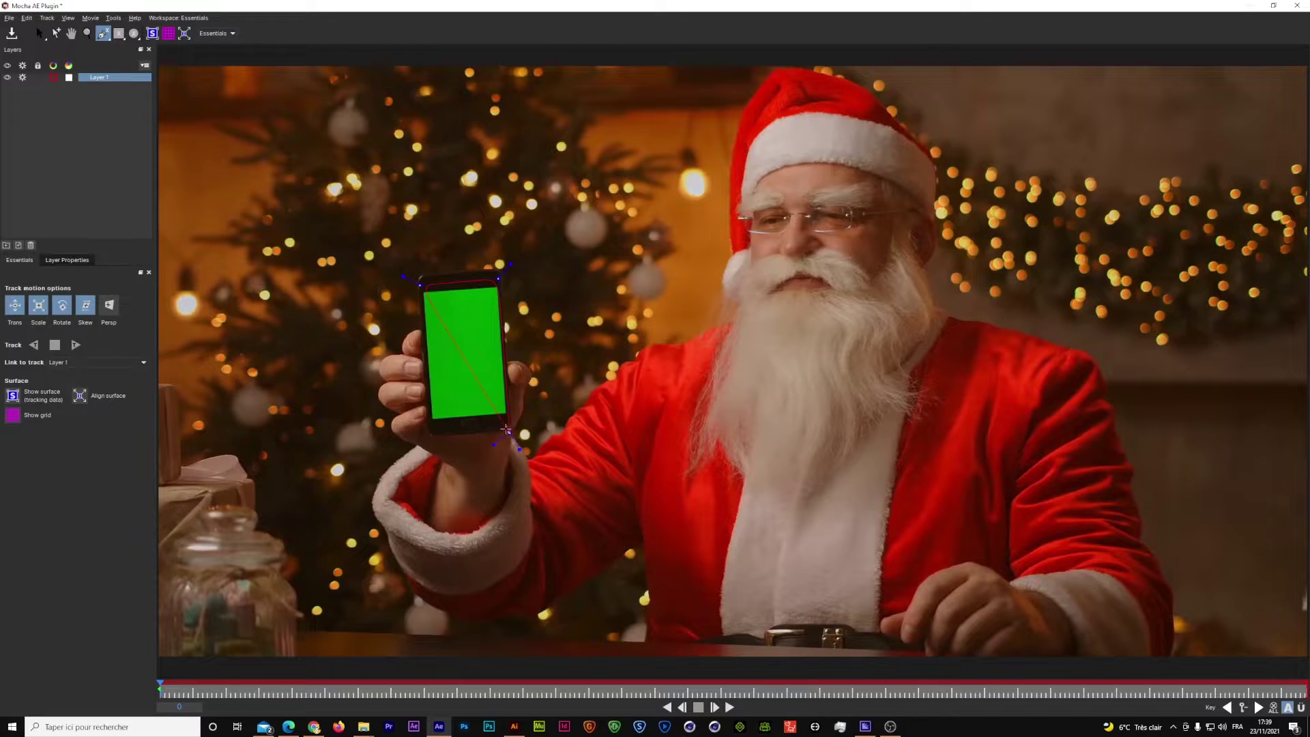
click(425, 432)
right_click(425, 432)
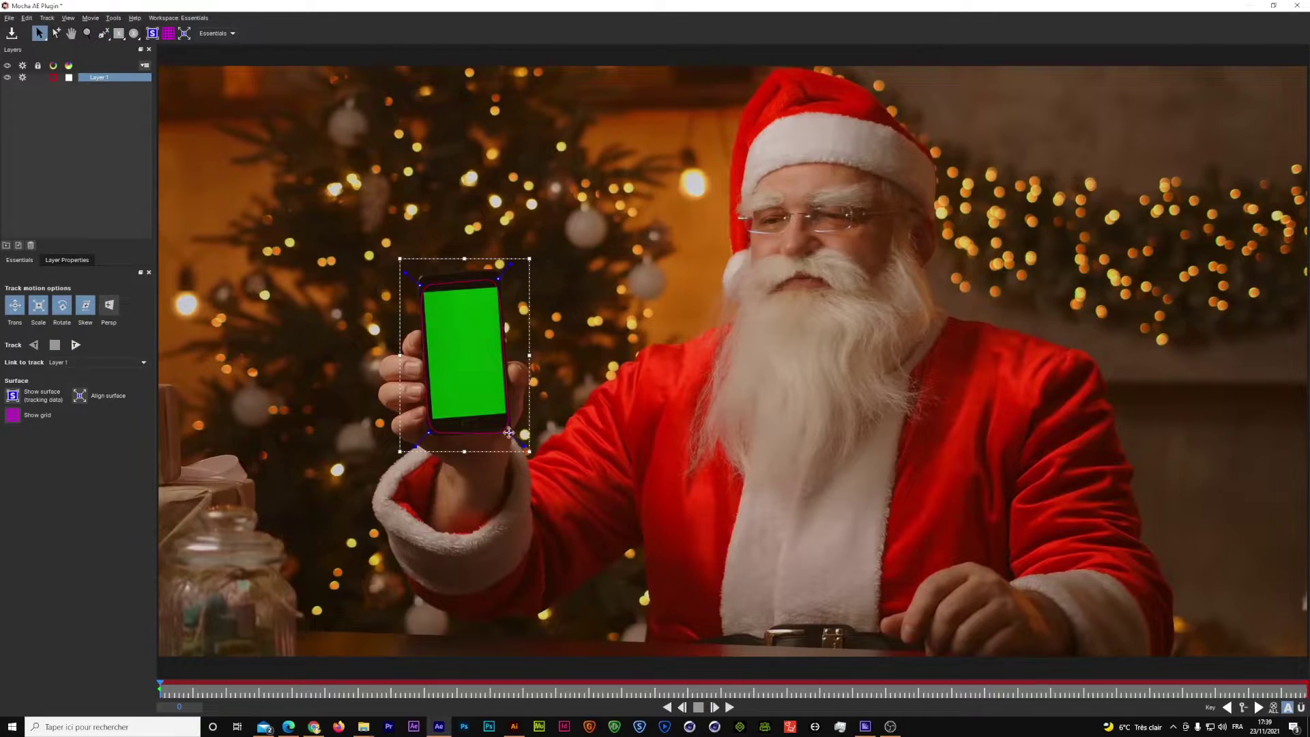
Refine the spline's corner points to fit the phone's body and track the layer forward through the clip.
drag(510, 433, 510, 426)
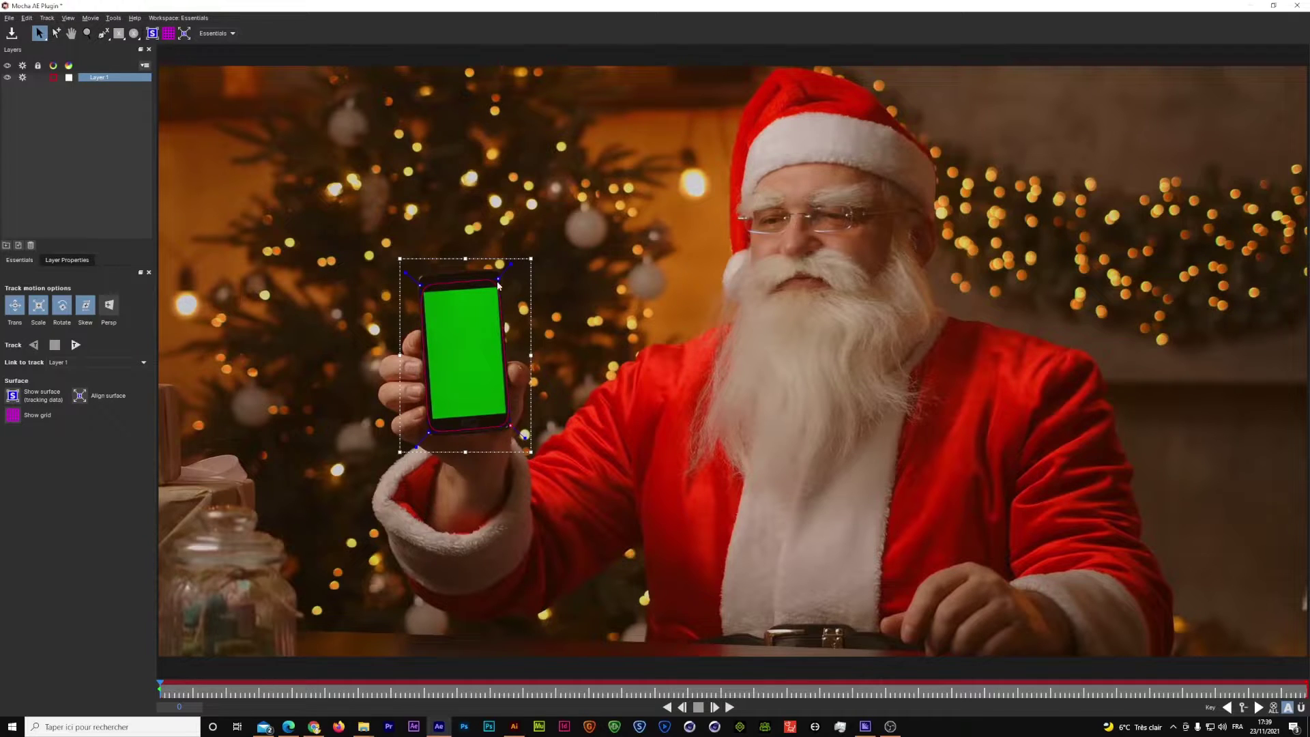
drag(497, 278, 501, 276)
drag(421, 284, 417, 283)
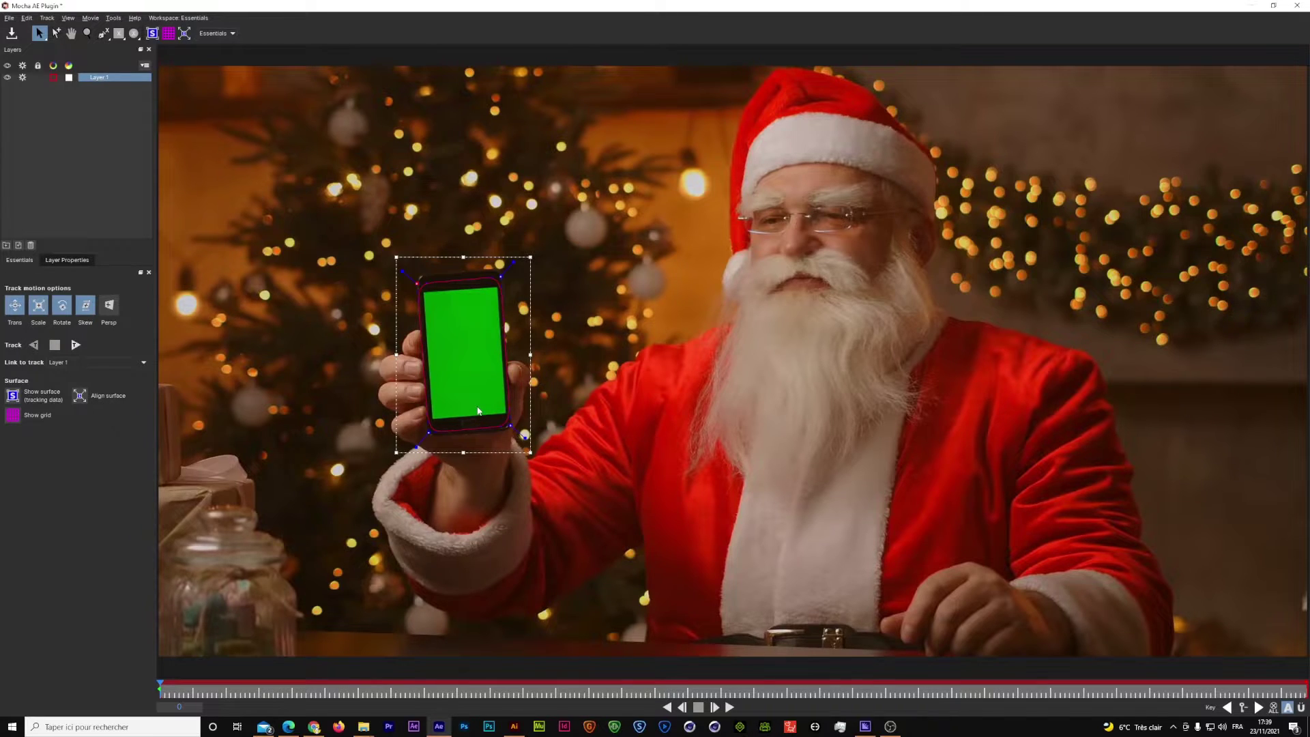
click(76, 346)
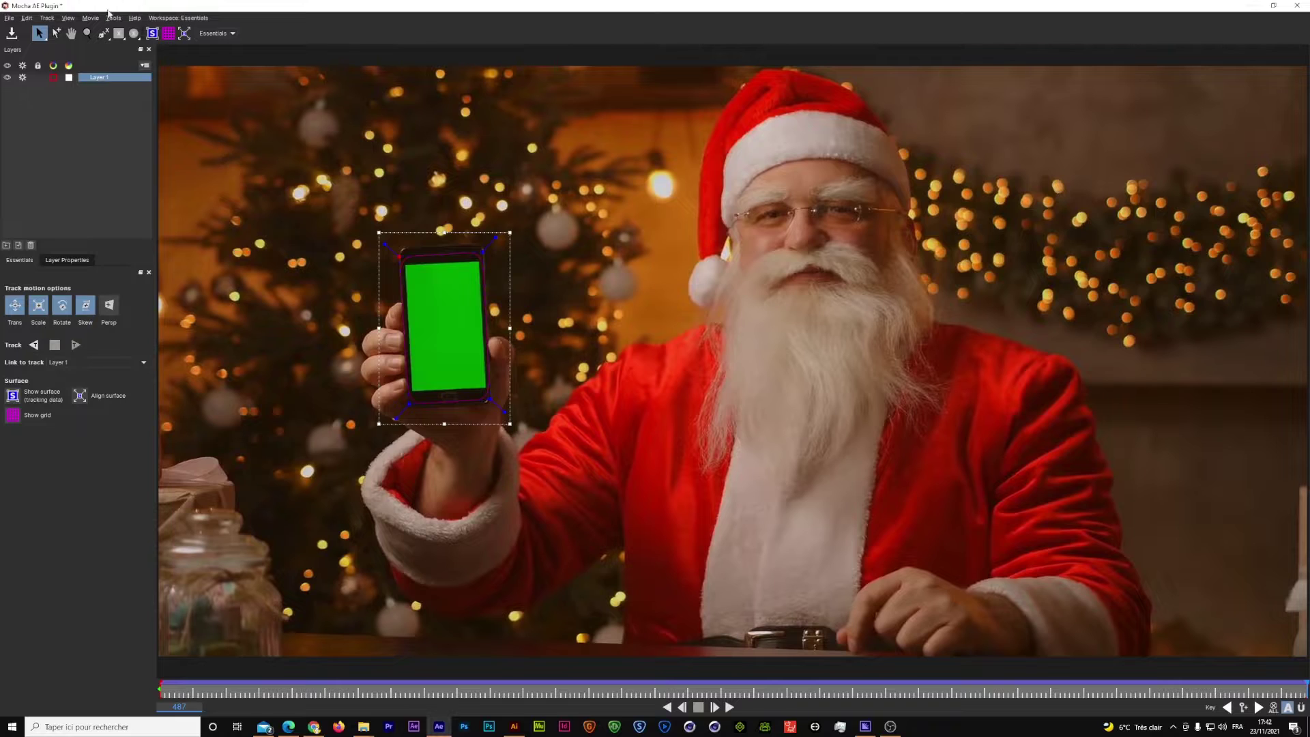
Display the tracking grid and the planar surface over the phone near the end of the clip.
click(168, 35)
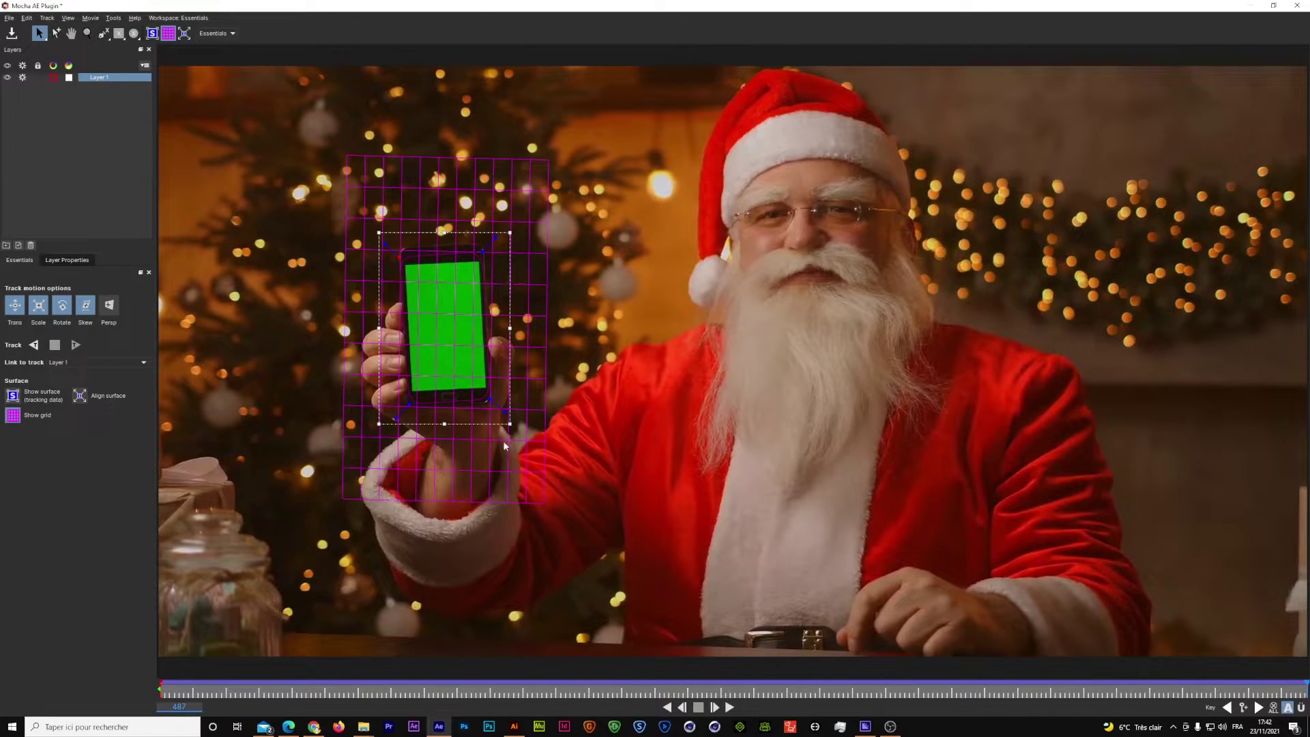
key(Left)
click(152, 37)
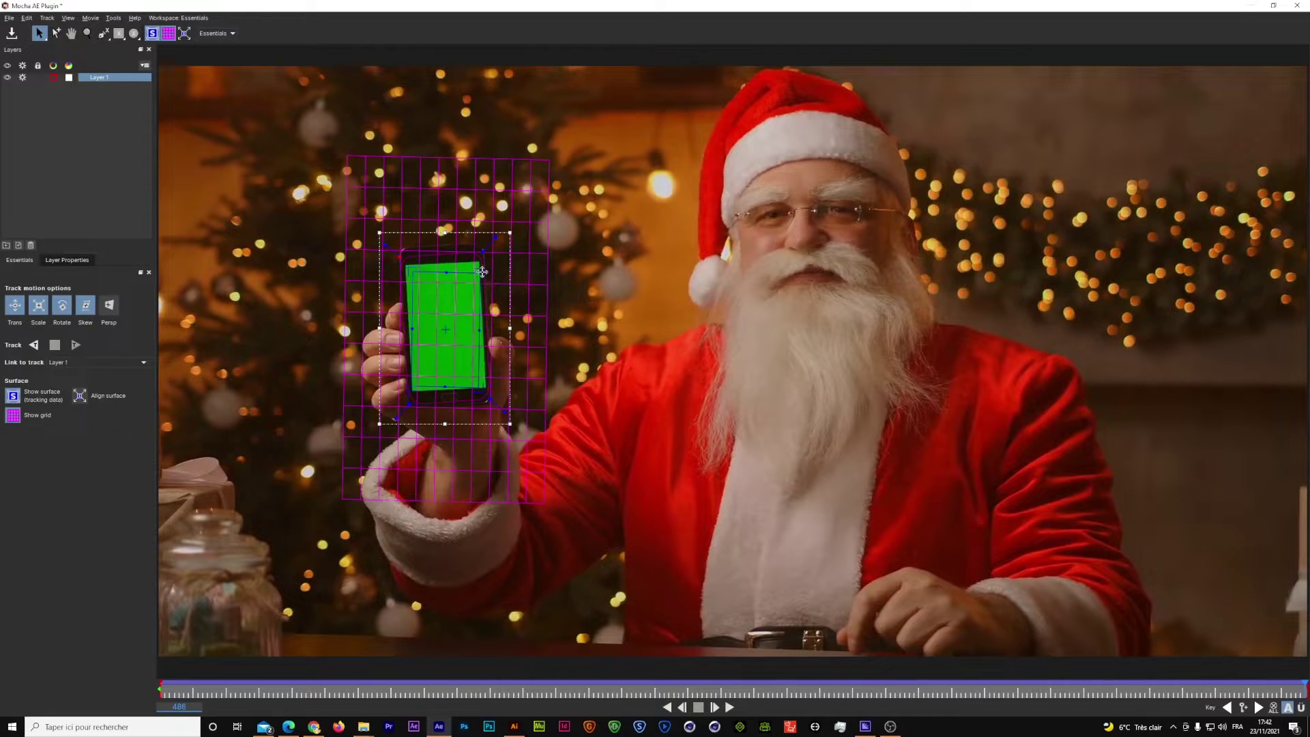
Align the four corners of the planar surface with the corners of the phone's green screen.
drag(482, 271, 408, 263)
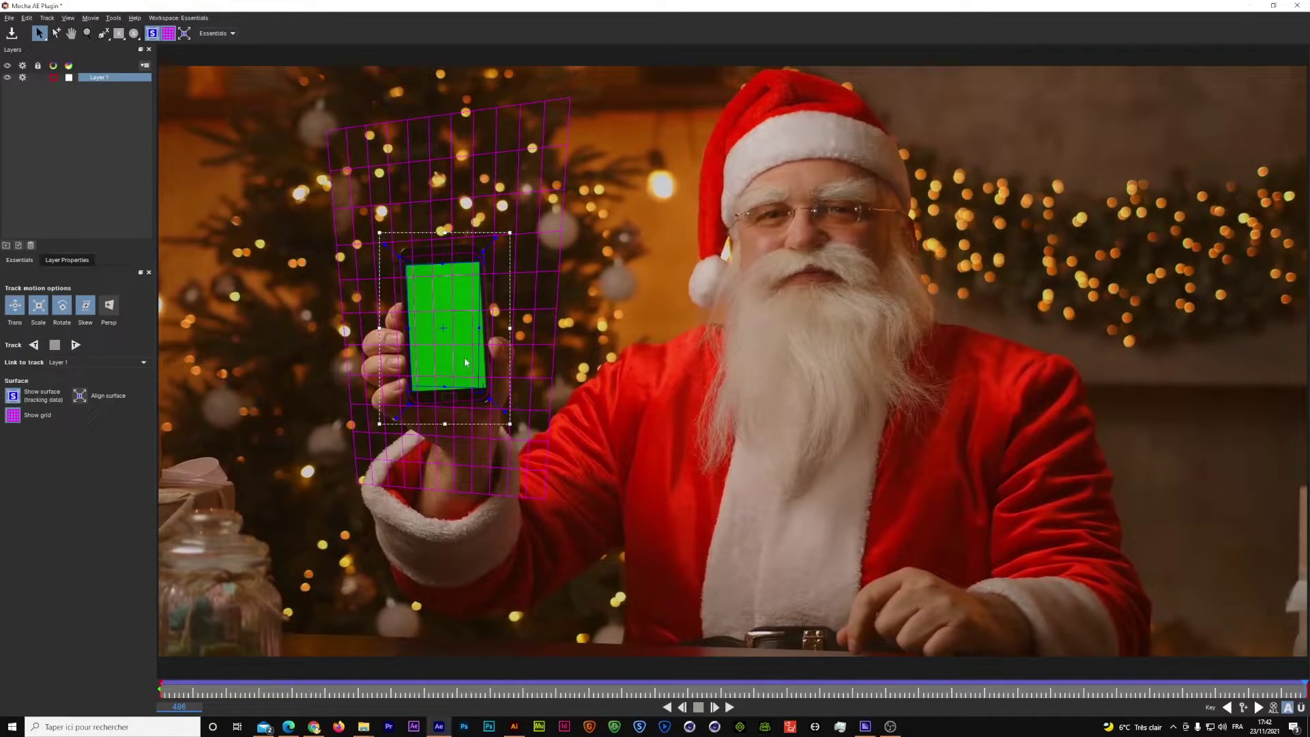
drag(485, 386, 414, 391)
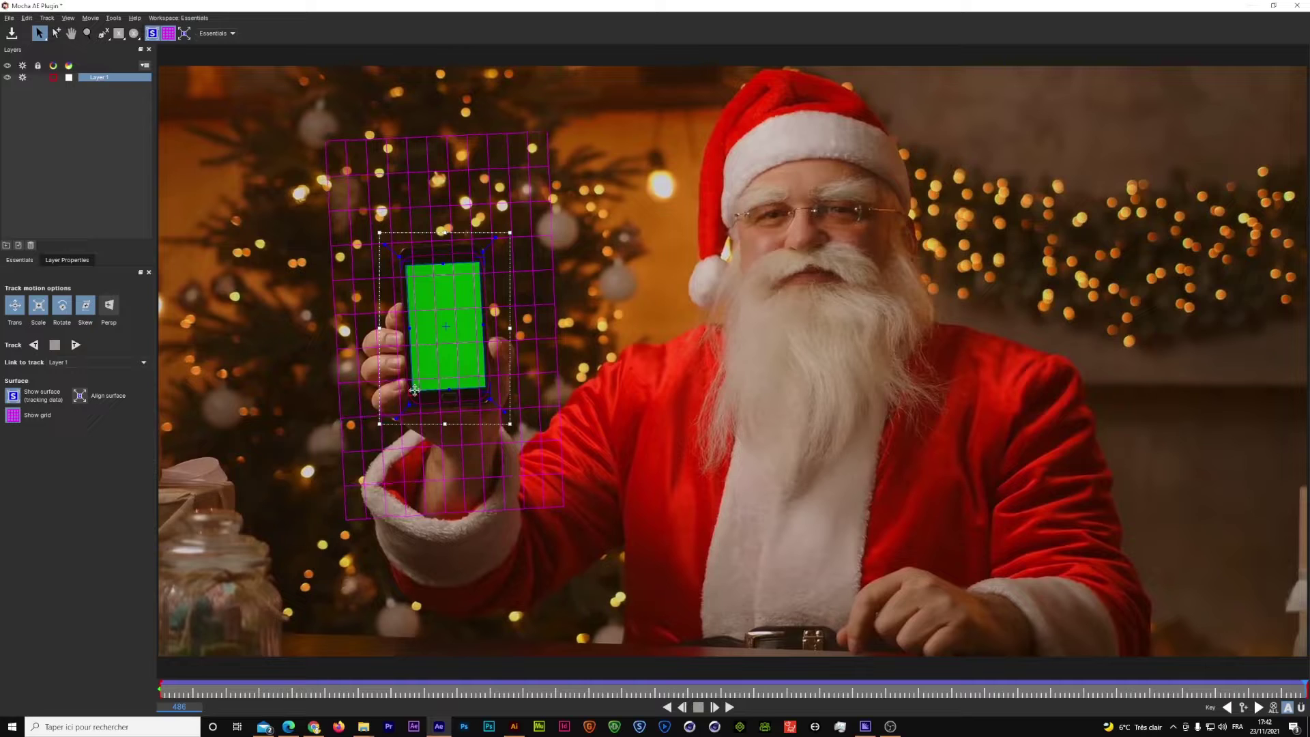
drag(481, 257, 479, 259)
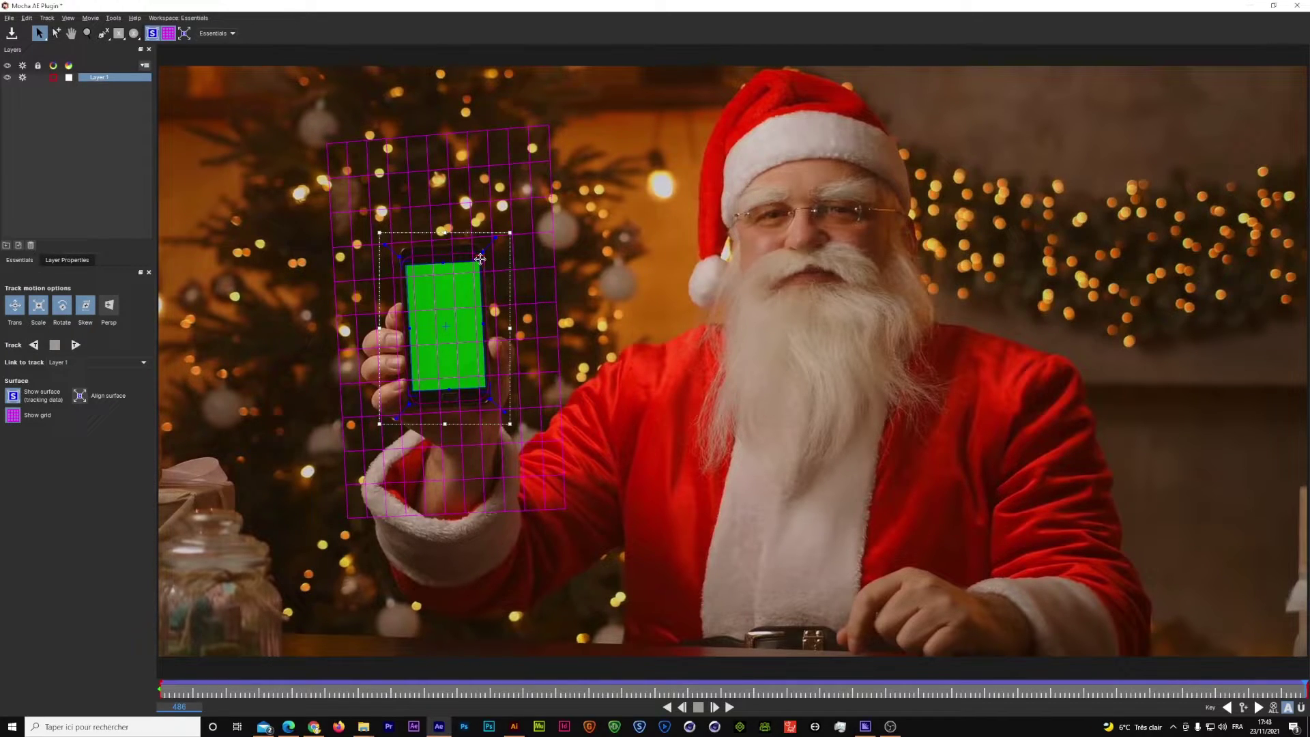
drag(407, 267, 405, 265)
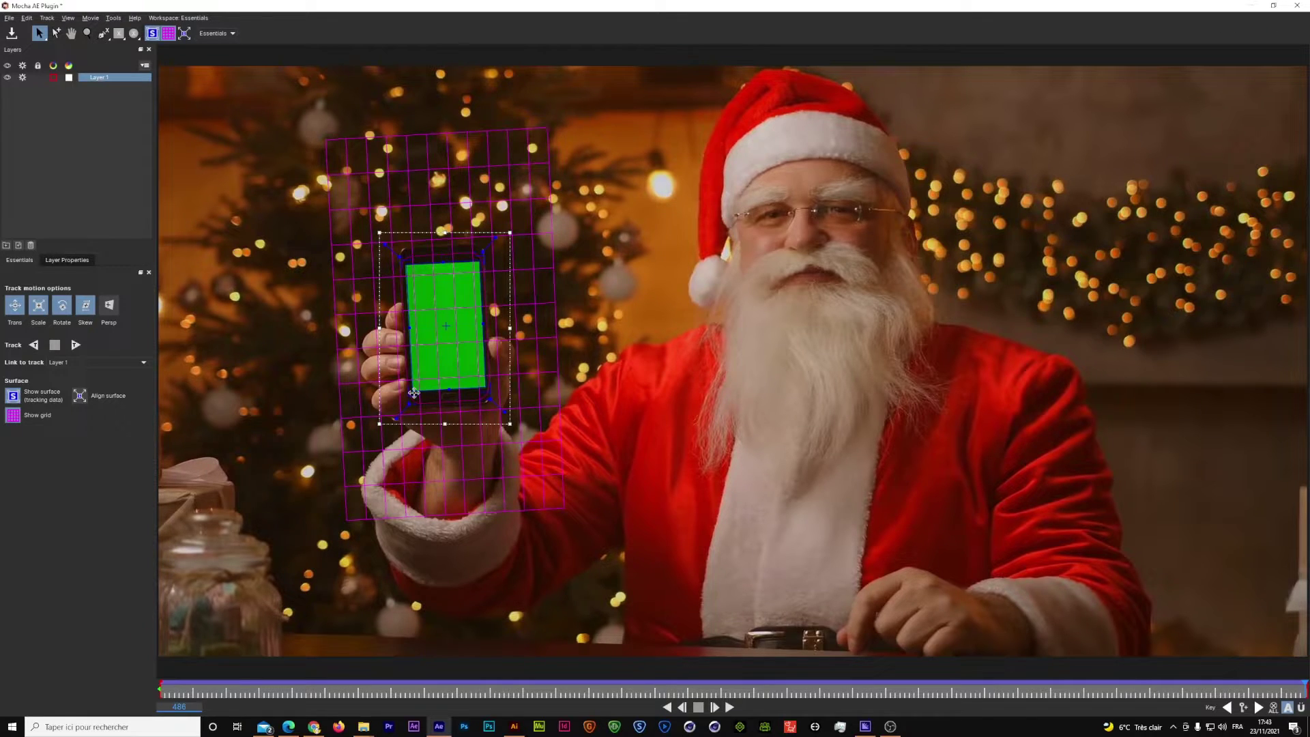
drag(413, 392, 413, 396)
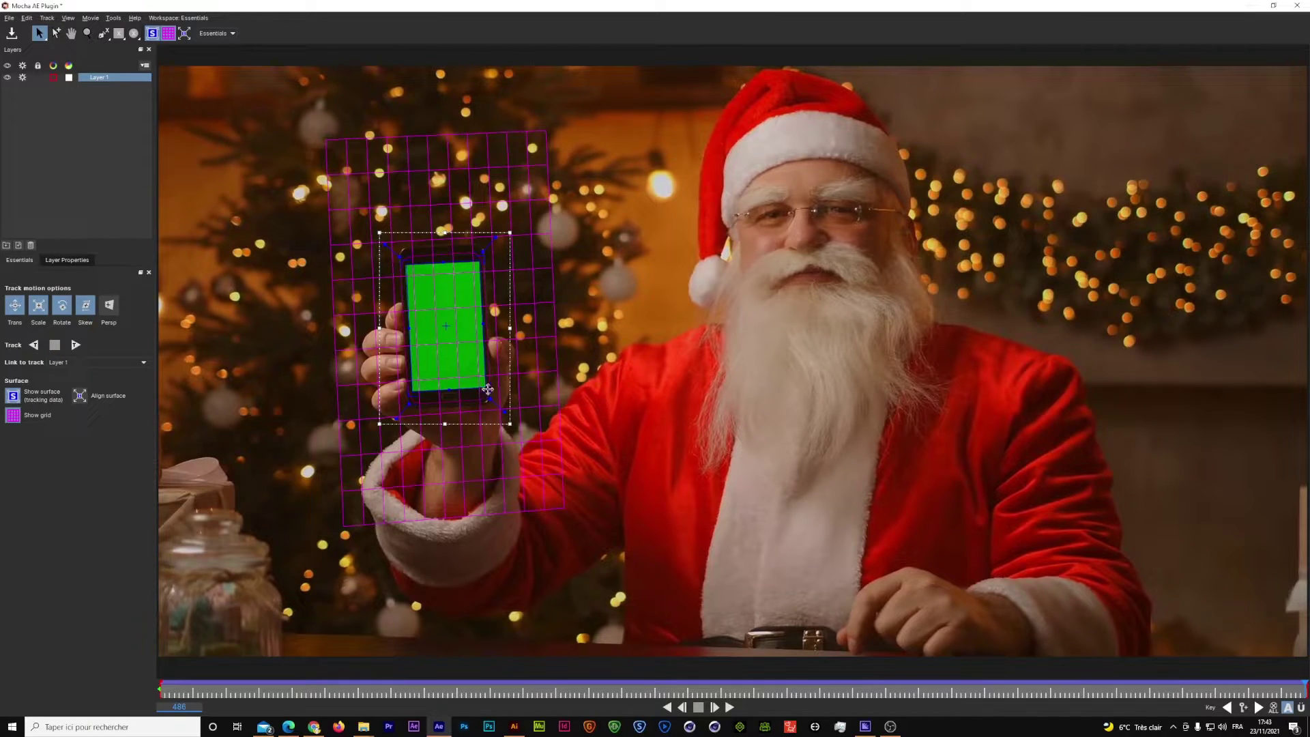
drag(488, 389, 488, 388)
drag(479, 257, 480, 258)
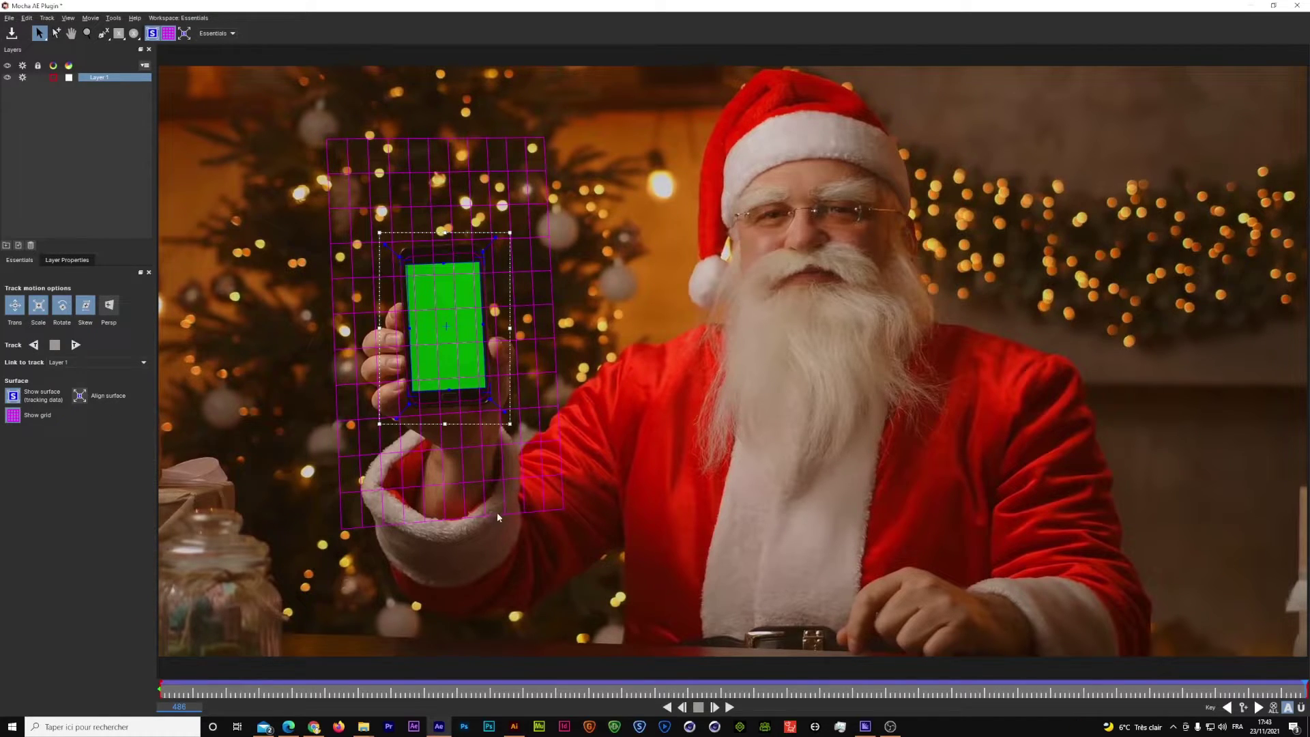
Check the surface alignment around the middle of the clip, and close Mocha, saving the project changes.
drag(1302, 689, 691, 710)
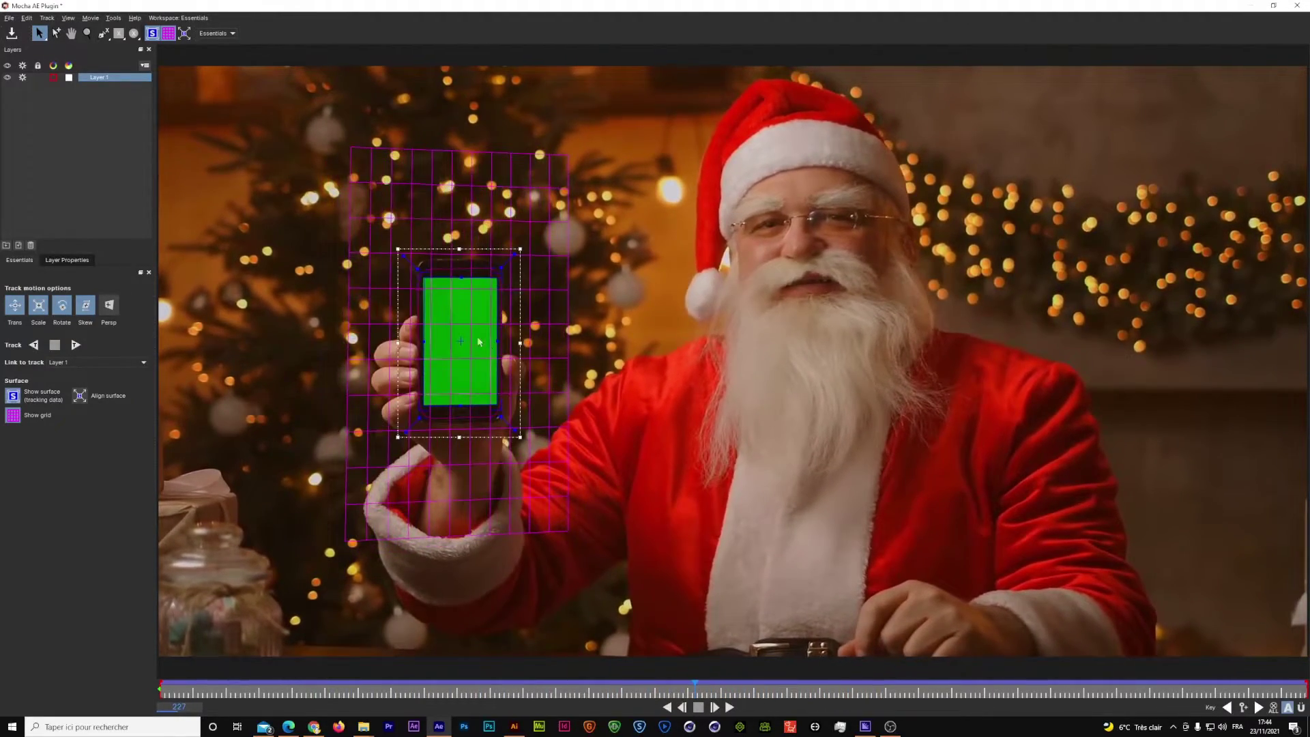
click(1304, 6)
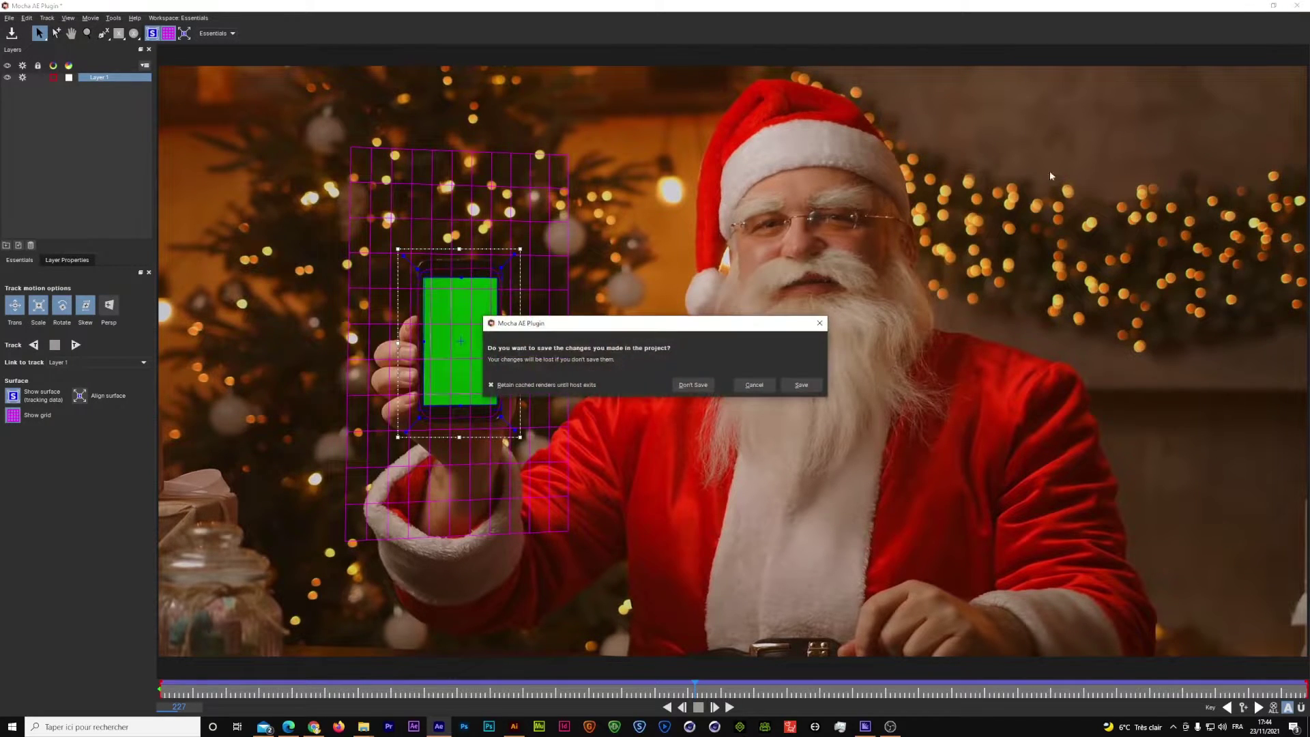
click(802, 389)
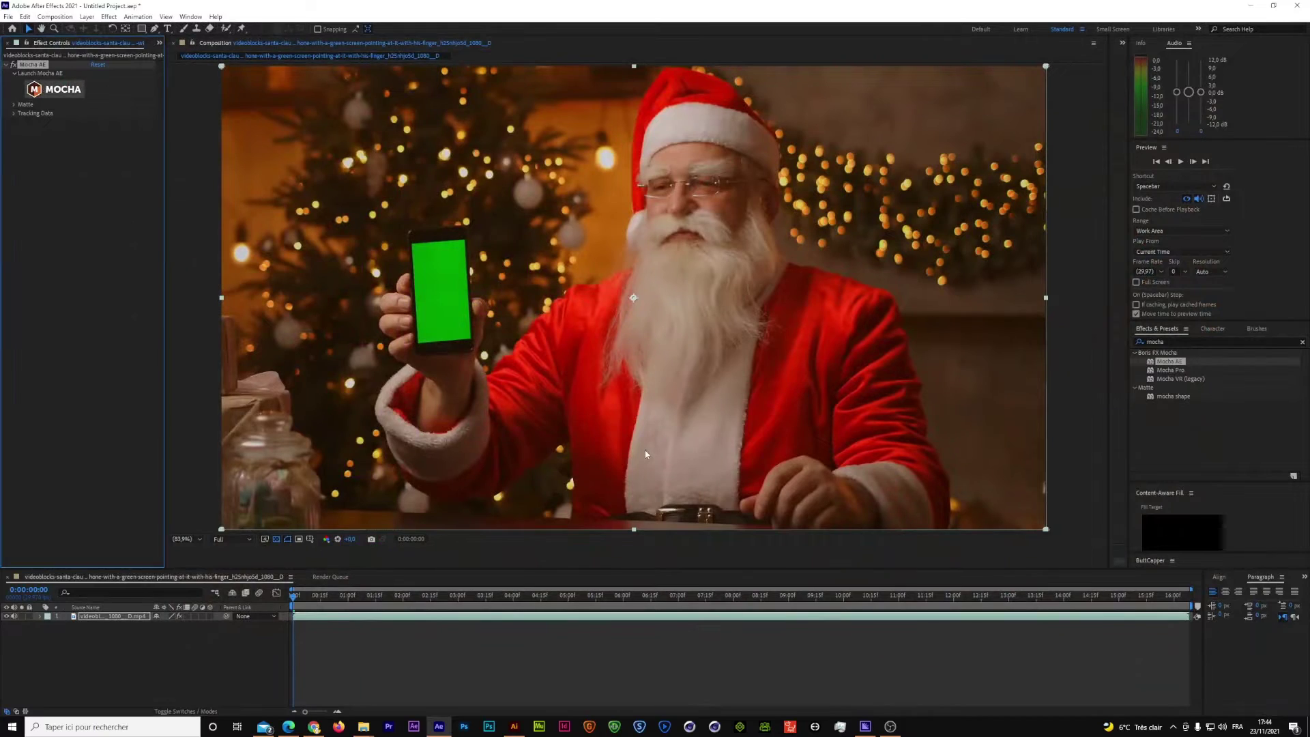
Create track data from Layer 1 in the Mocha AE effect's tracking data settings.
click(14, 114)
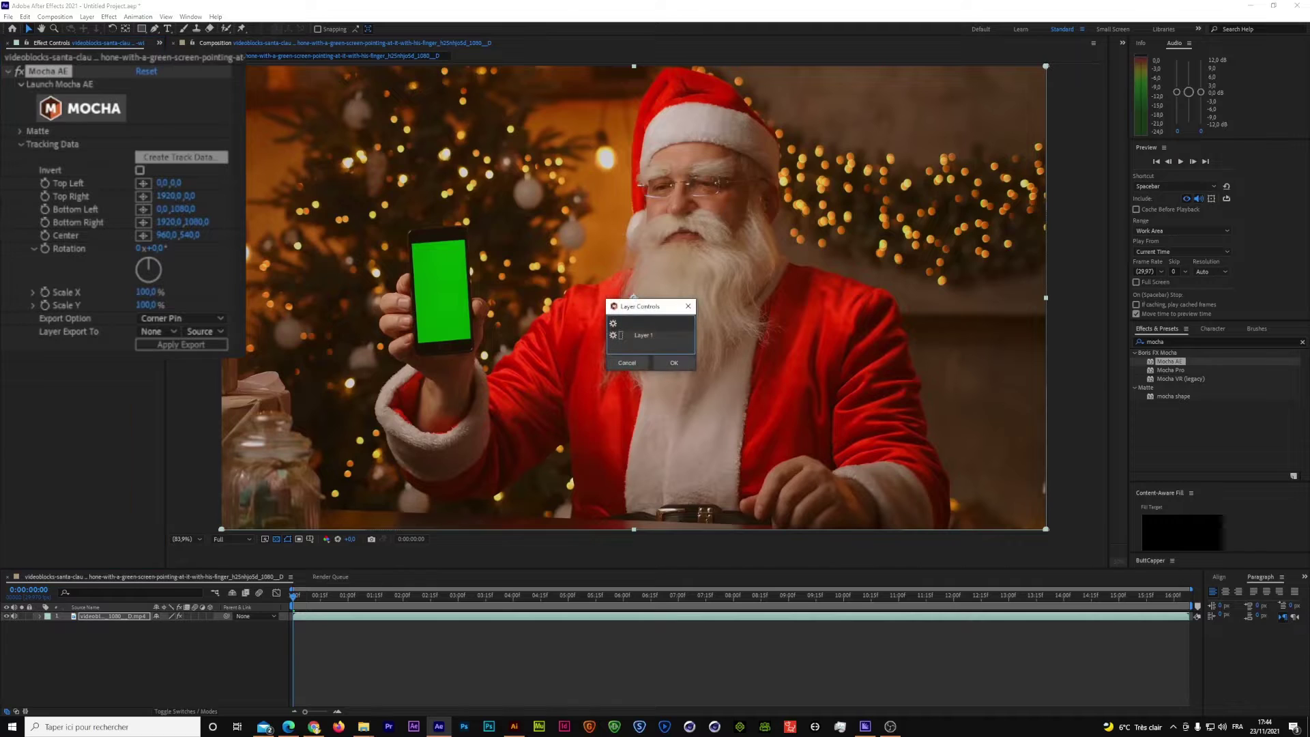
click(641, 336)
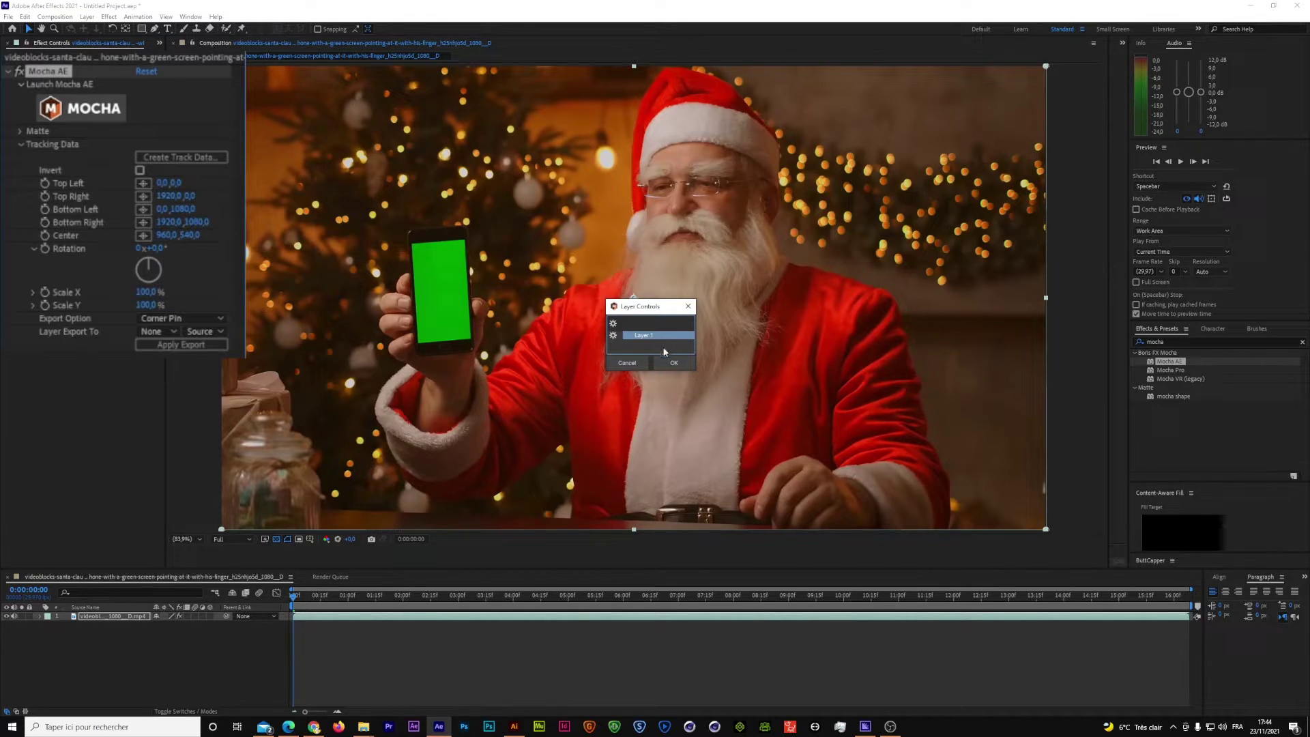
click(673, 363)
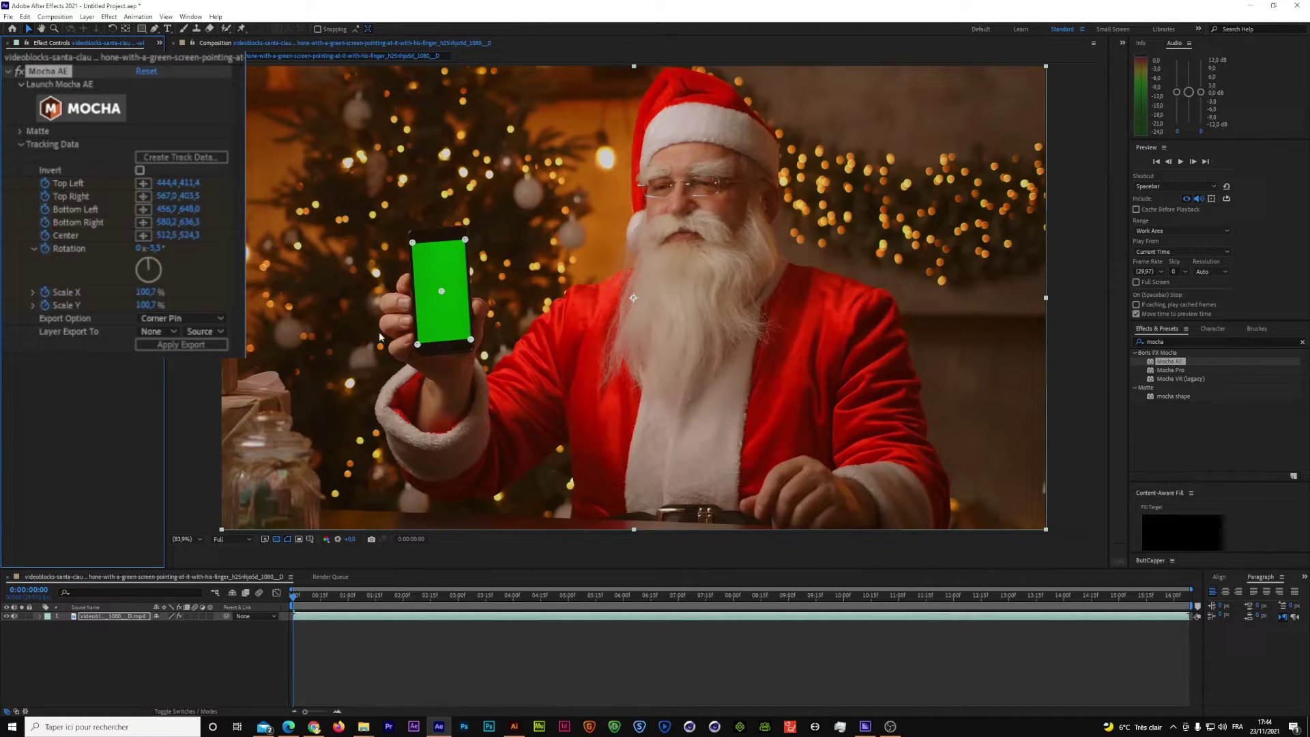
Examine the tracked corner points around the phone's green screen up close and along the timeline.
key(period)
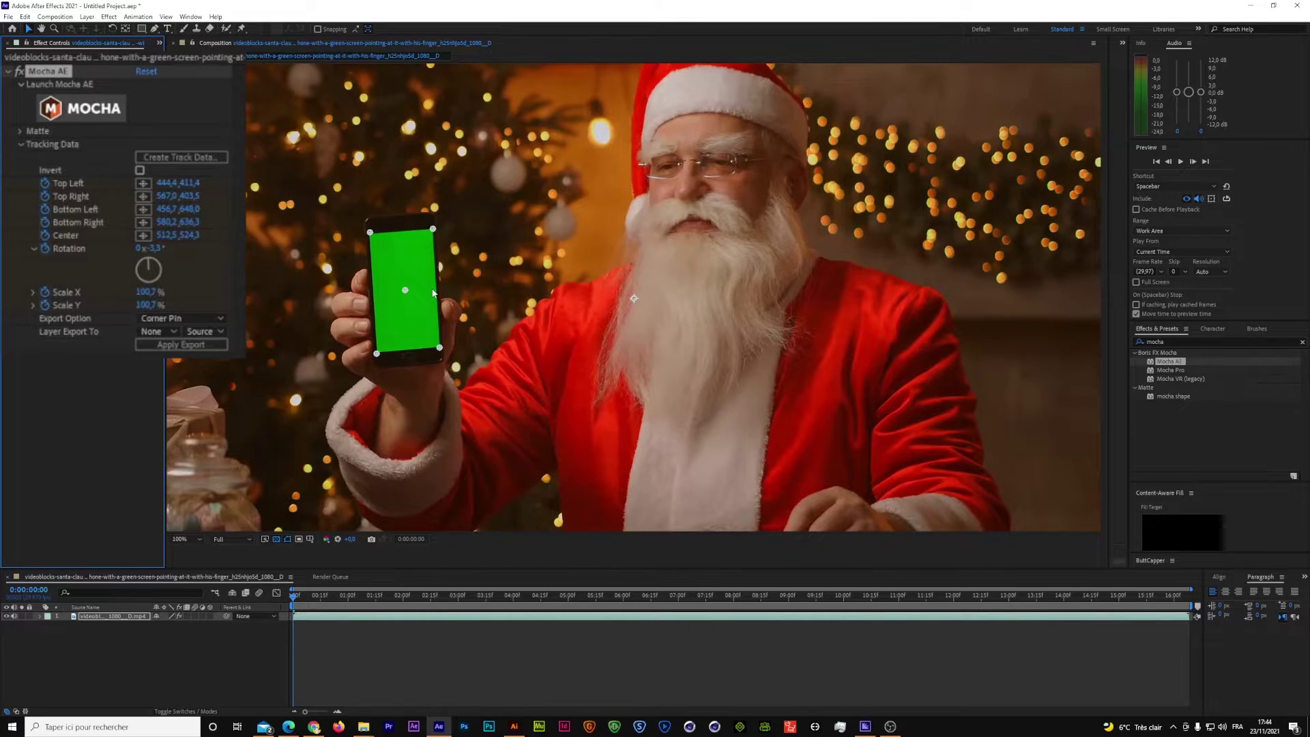
scroll(432, 290, up, 2)
scroll(431, 287, down, 1)
drag(431, 287, 761, 322)
scroll(520, 240, up, 1)
scroll(465, 216, down, 1)
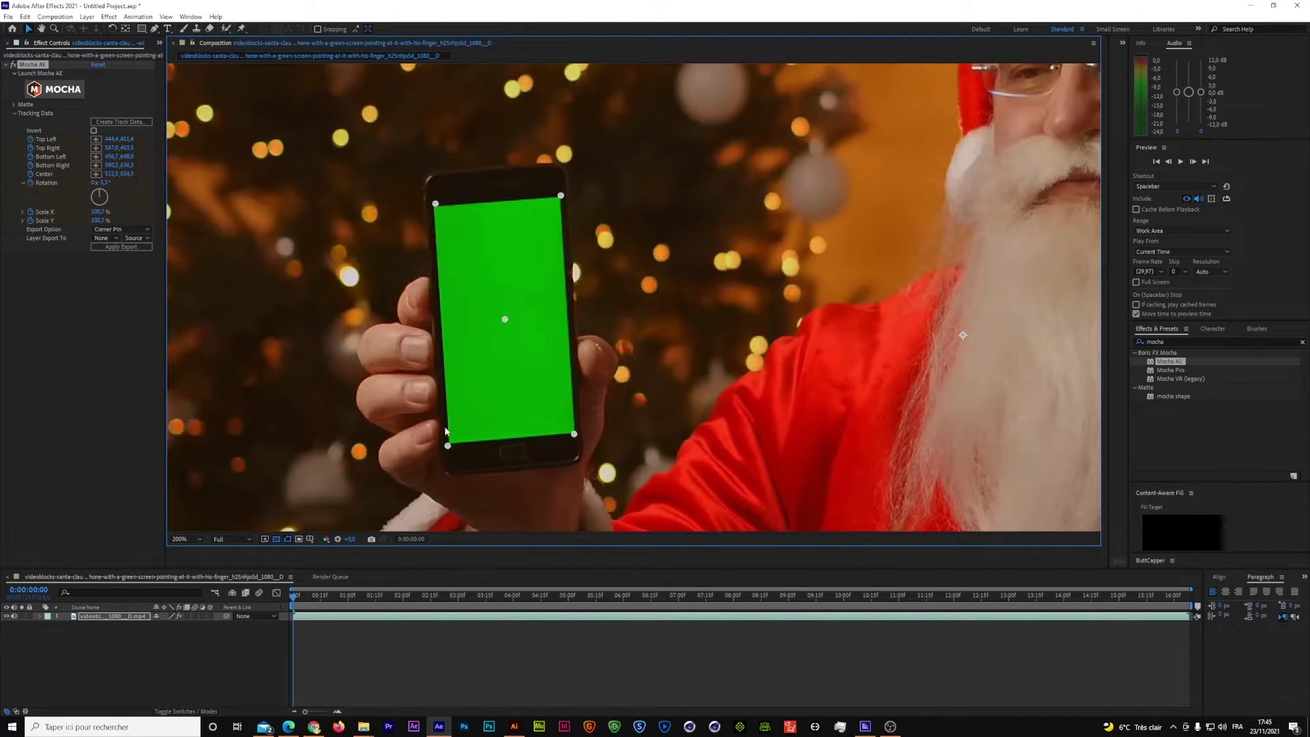
scroll(513, 200, down, 1)
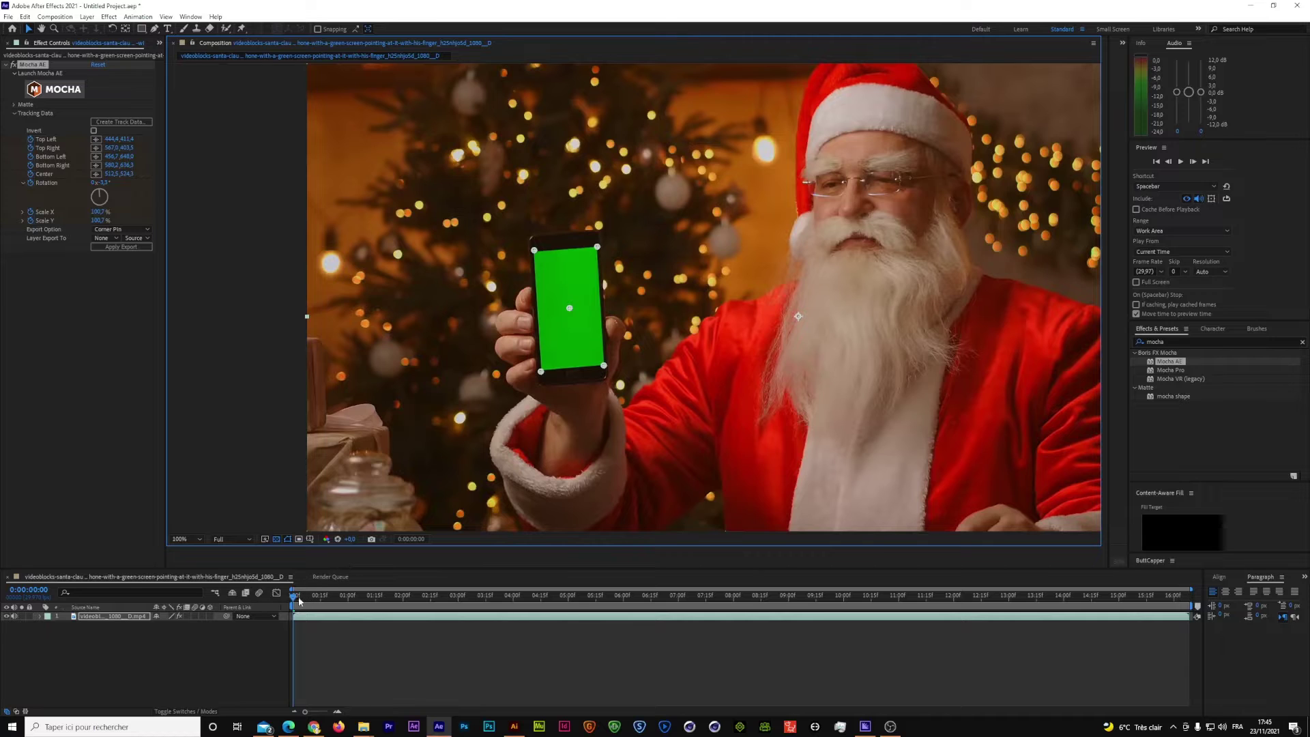
drag(298, 599, 282, 633)
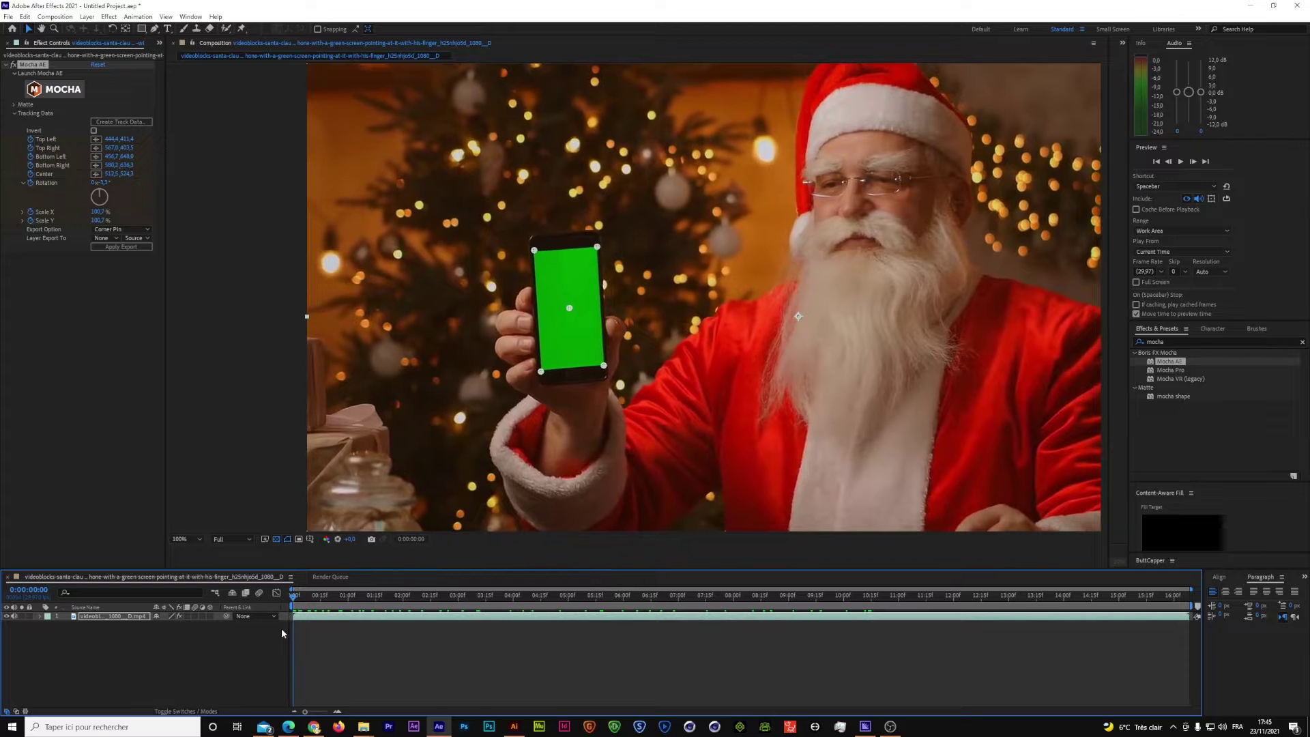
Add a paragraph text layer reading "Texte" between the phone and Santa's beard.
click(239, 672)
click(167, 29)
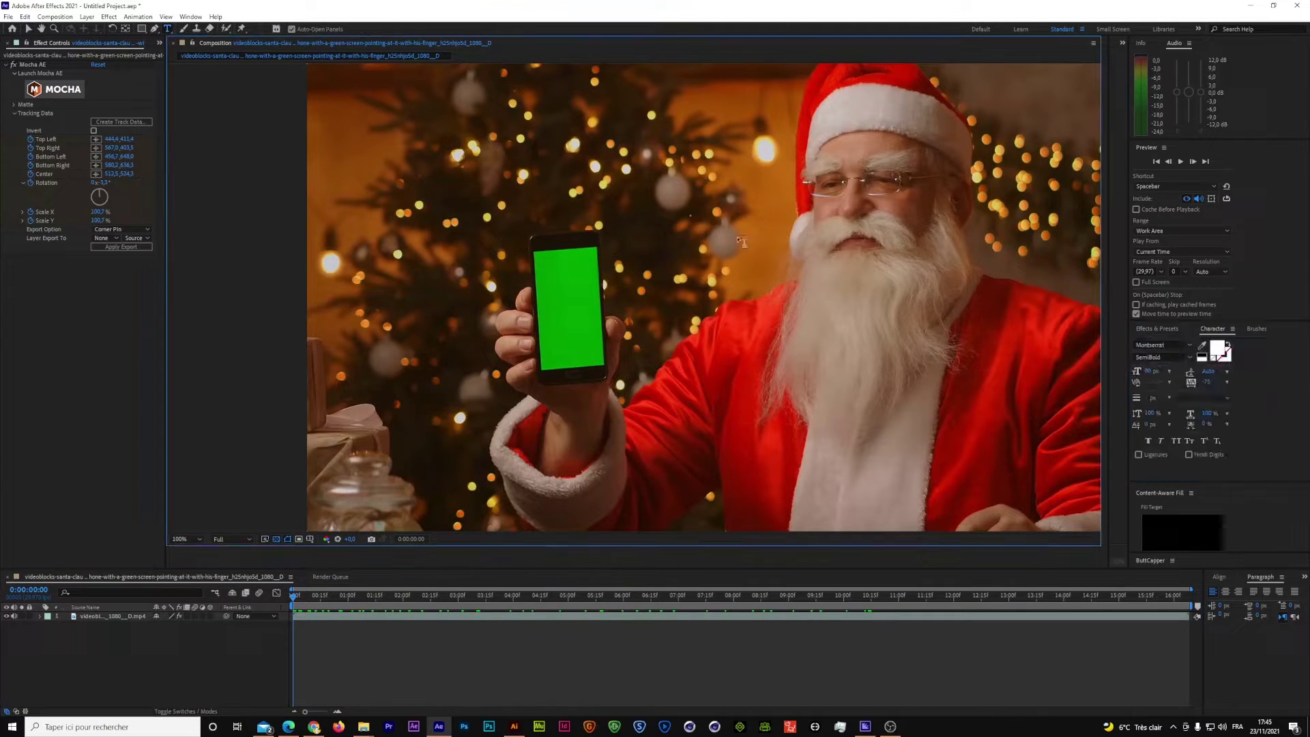
drag(690, 216, 891, 293)
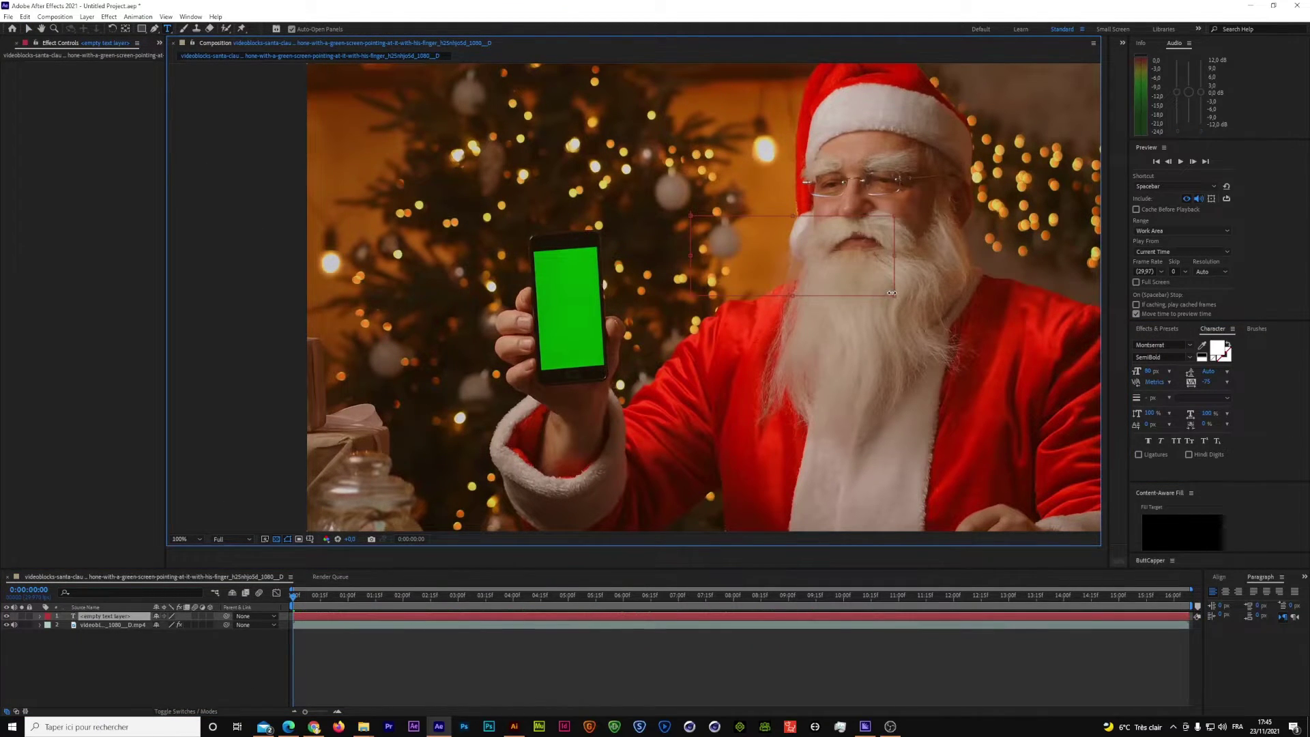
text(Te)
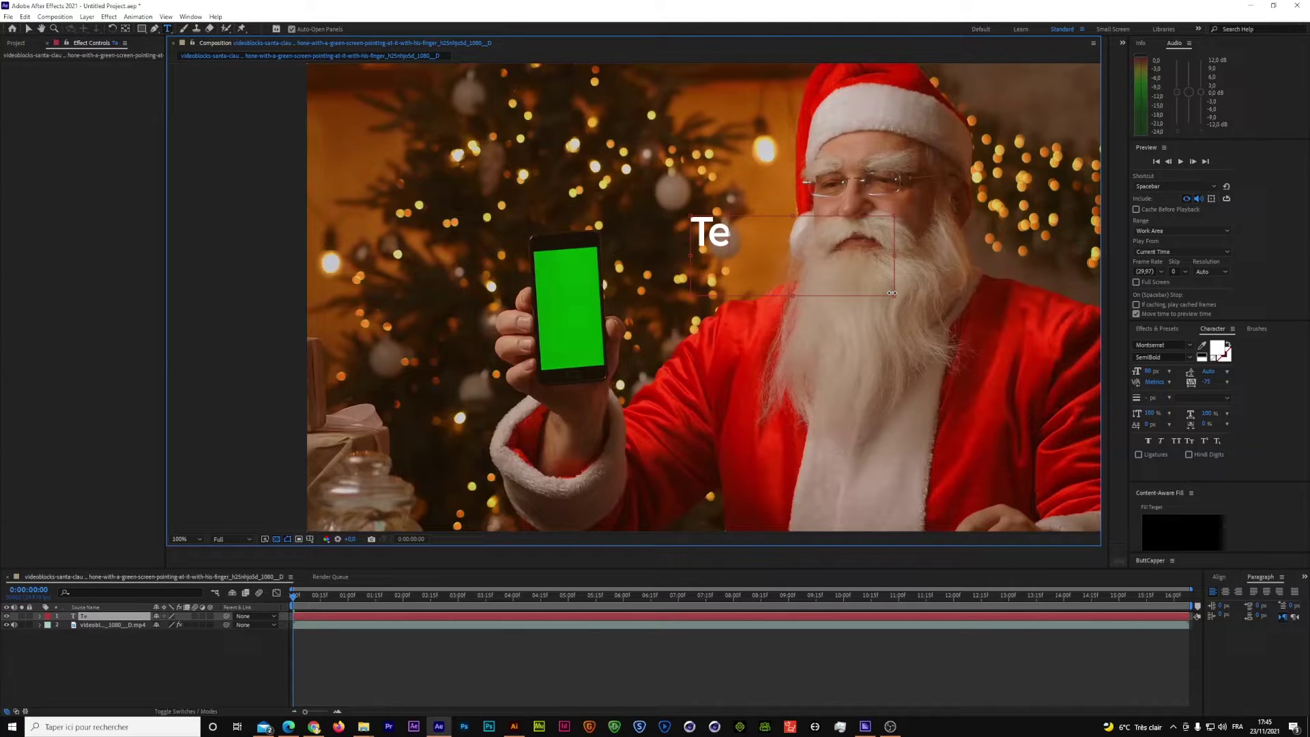
text(xte)
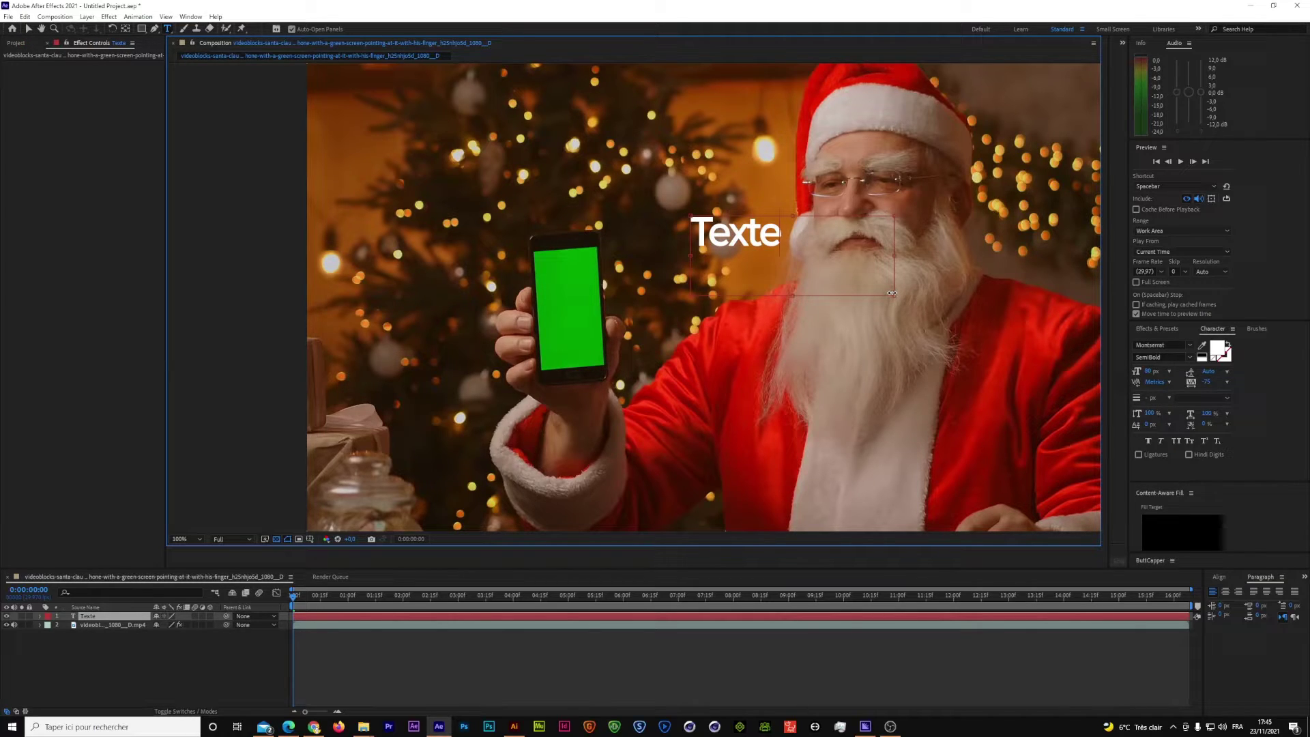
Export the clip's Mocha AE tracking data as a Corner Pin to the Texte layer, and inspect the text on the phone.
click(115, 623)
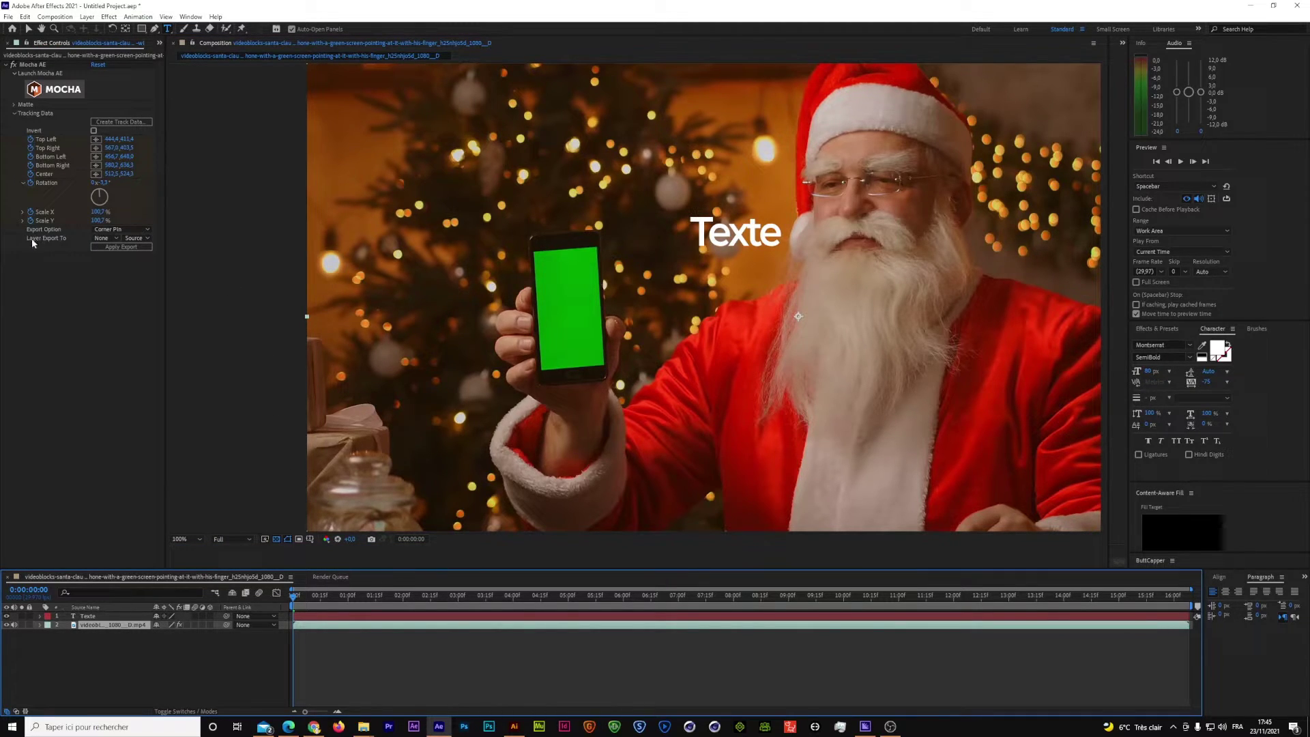
click(107, 238)
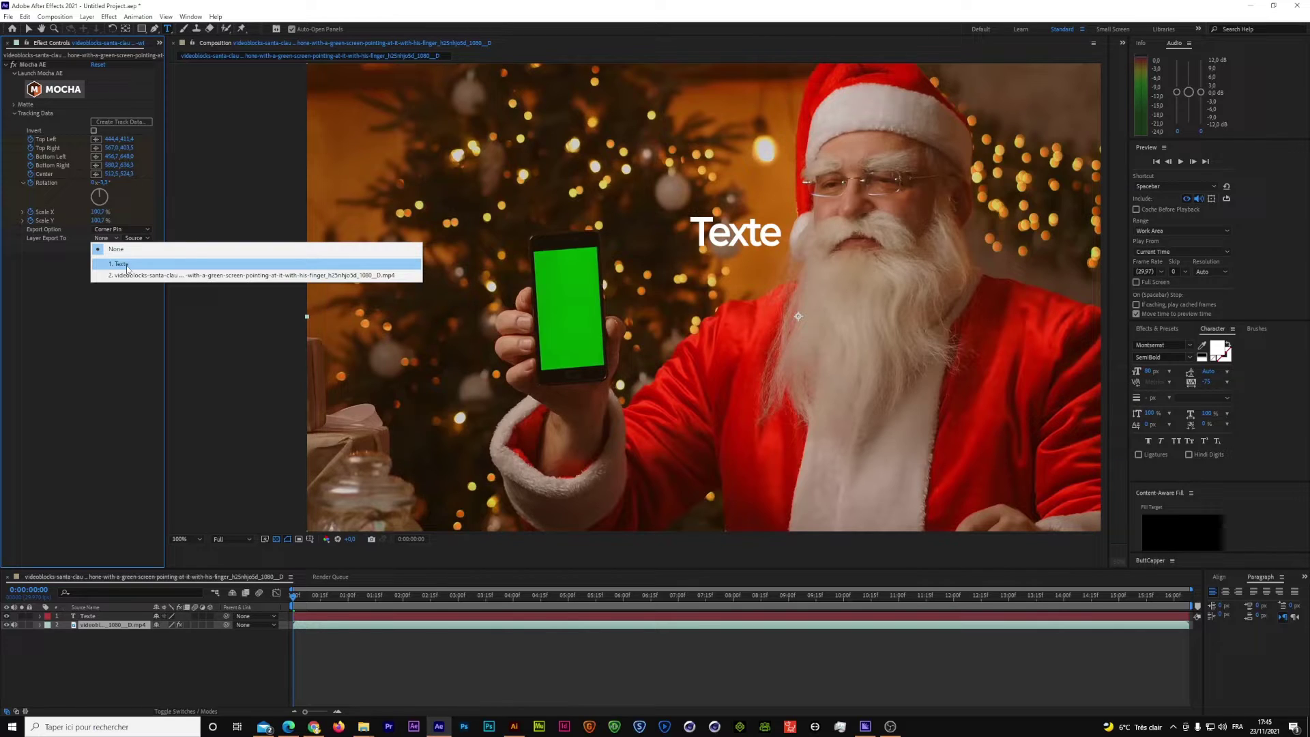
click(127, 266)
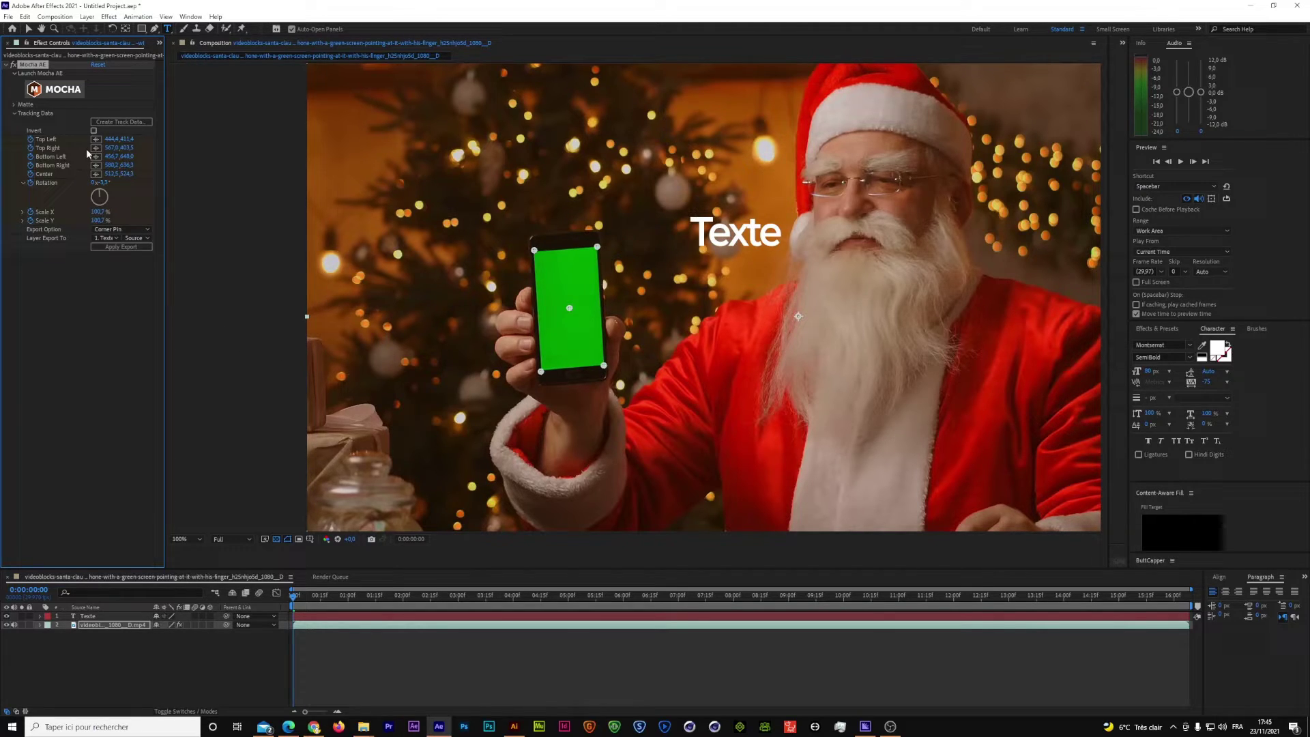
click(118, 247)
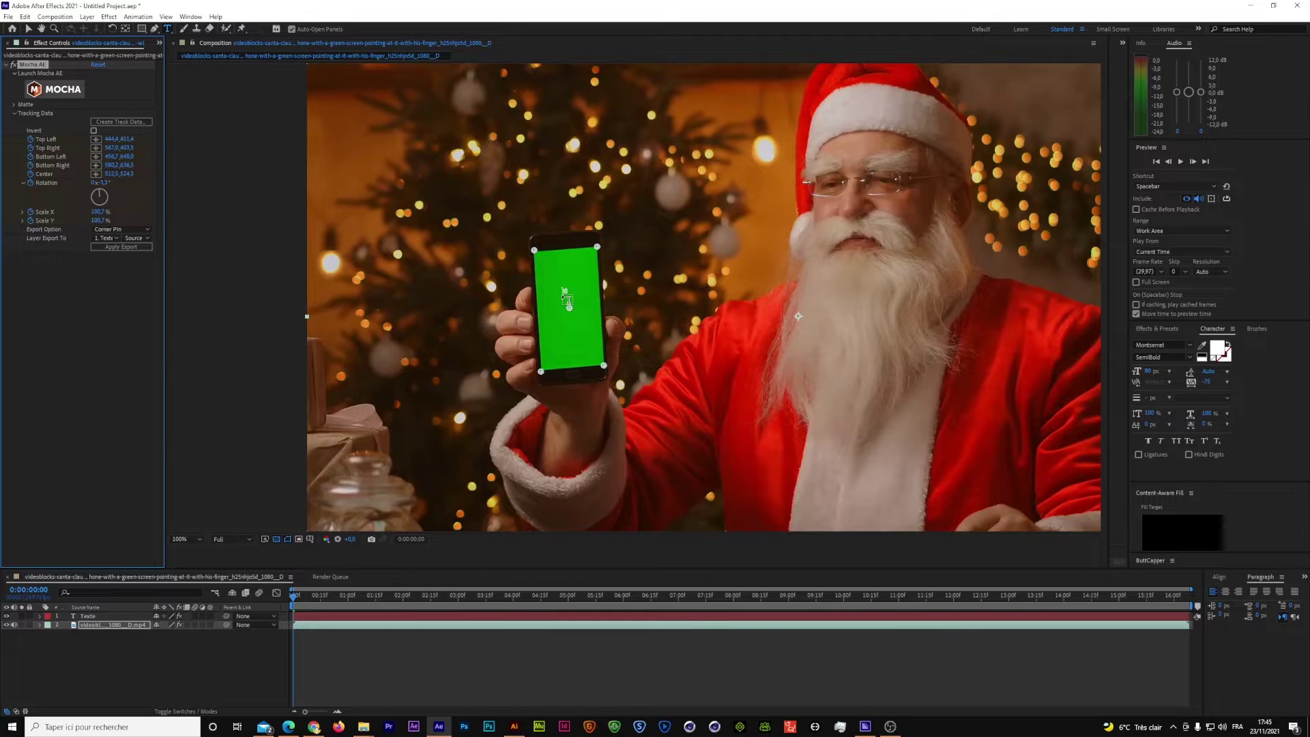
scroll(565, 298, up, 1)
scroll(483, 278, down, 2)
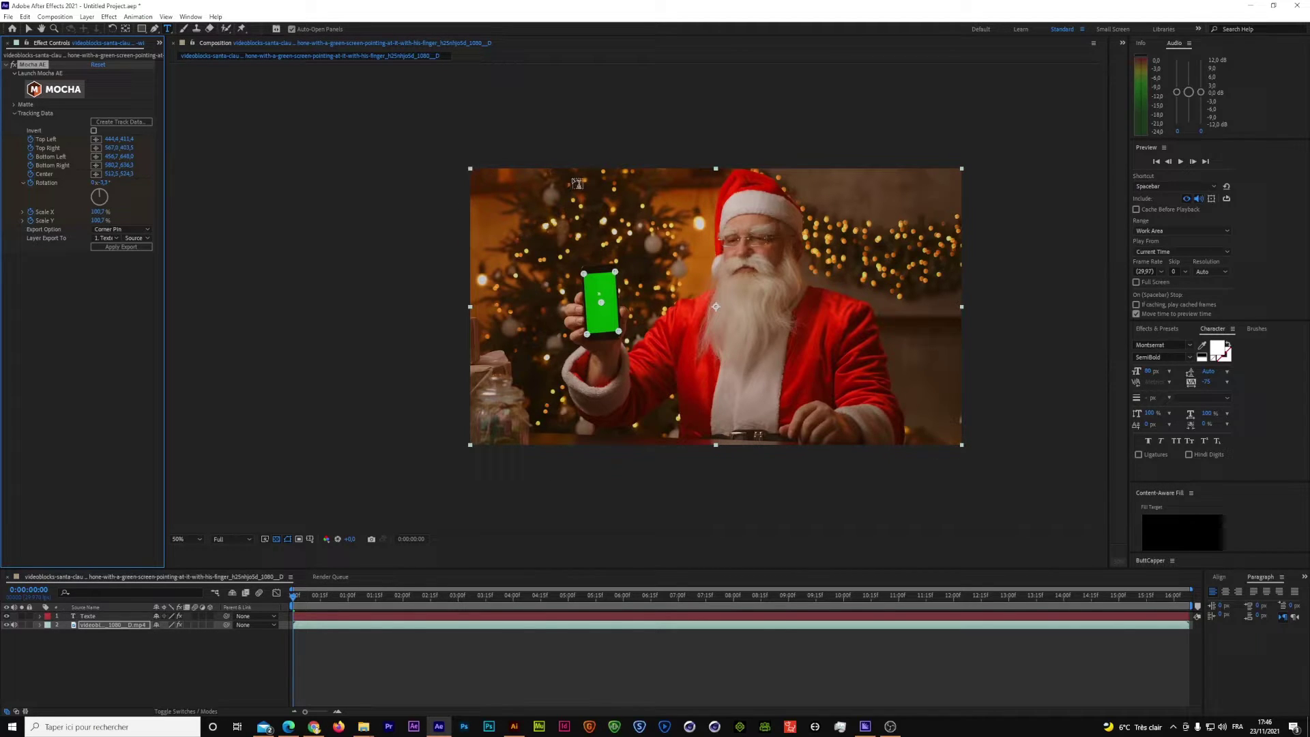
scroll(603, 300, up, 2)
scroll(605, 299, up, 2)
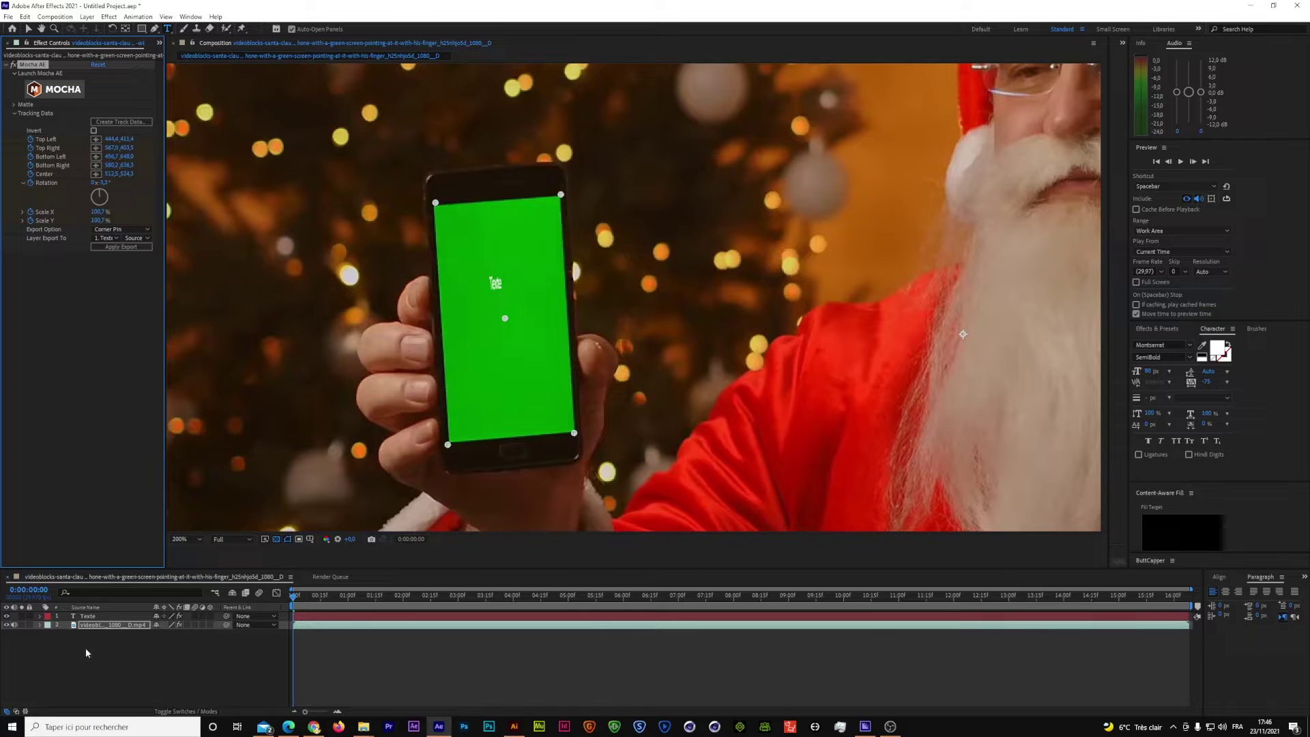
Delete the Texte layer from the composition.
click(89, 616)
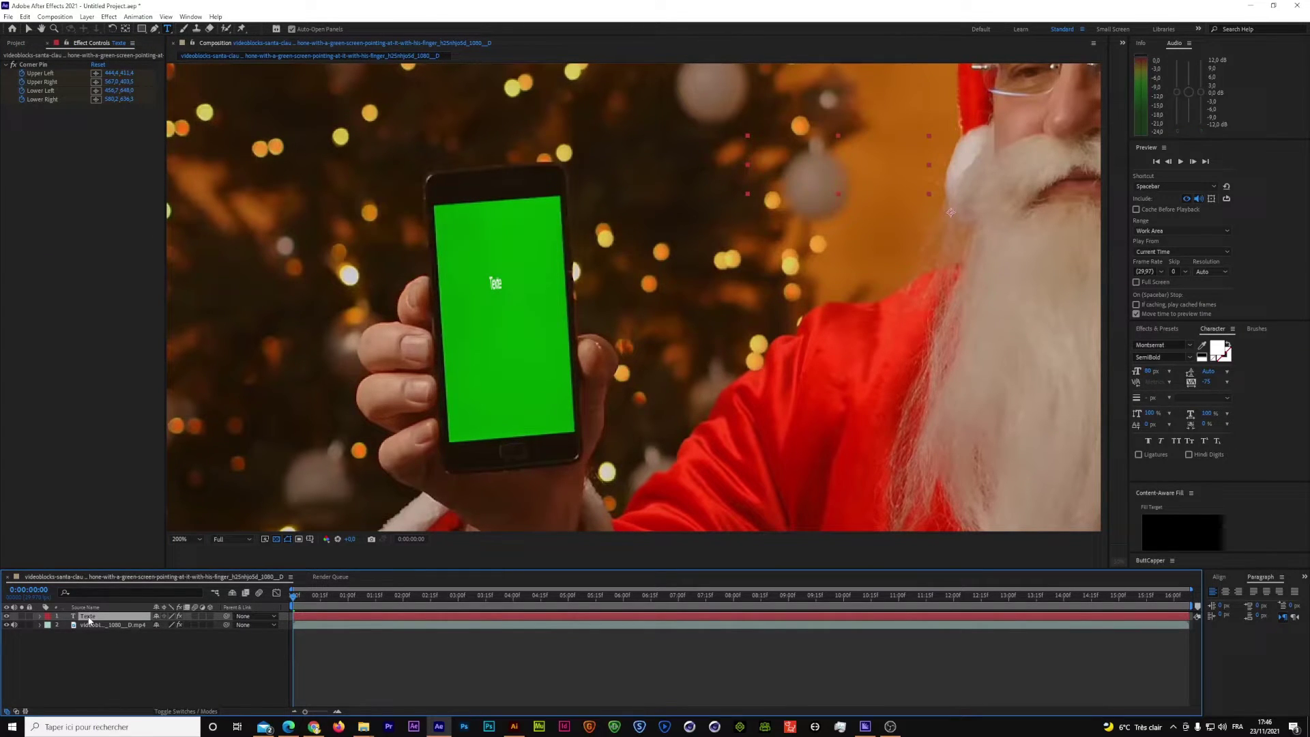
key(Delete)
scroll(428, 376, down, 4)
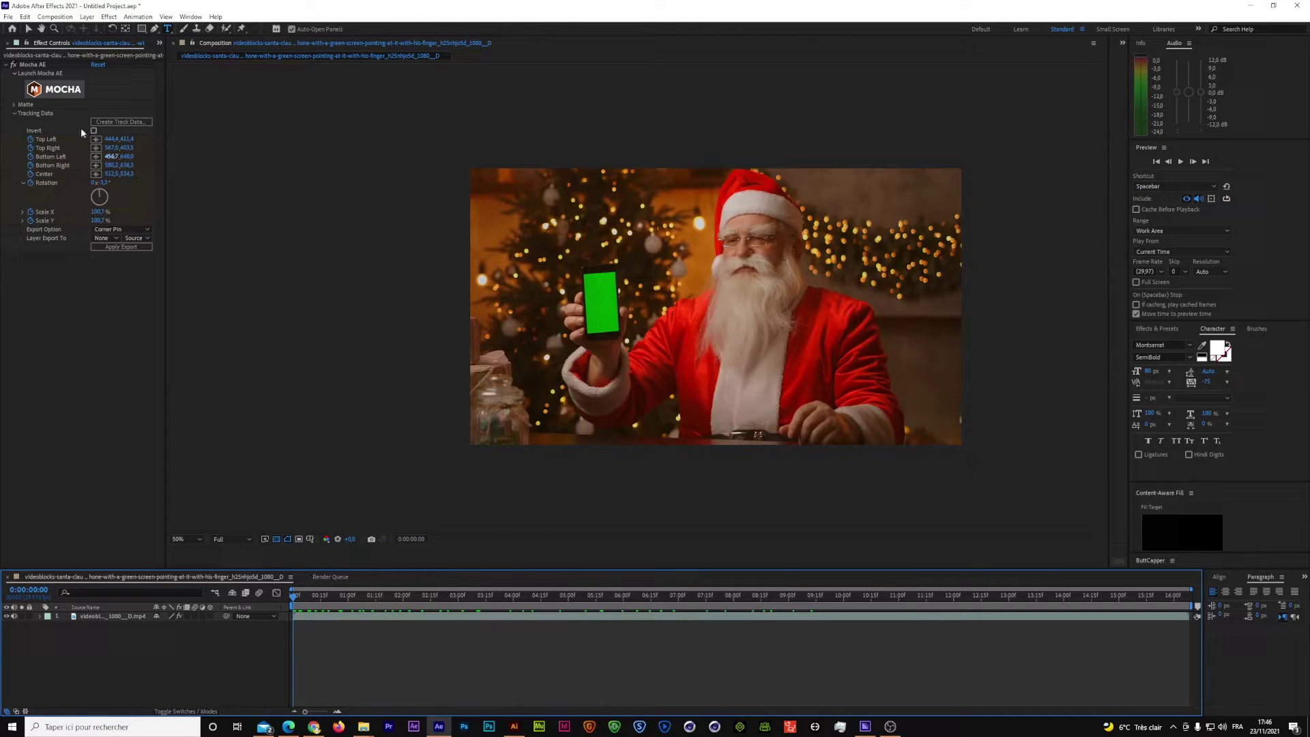
Add Story.mp4 above the Santa clip in the composition and scale it down to 46%.
click(29, 31)
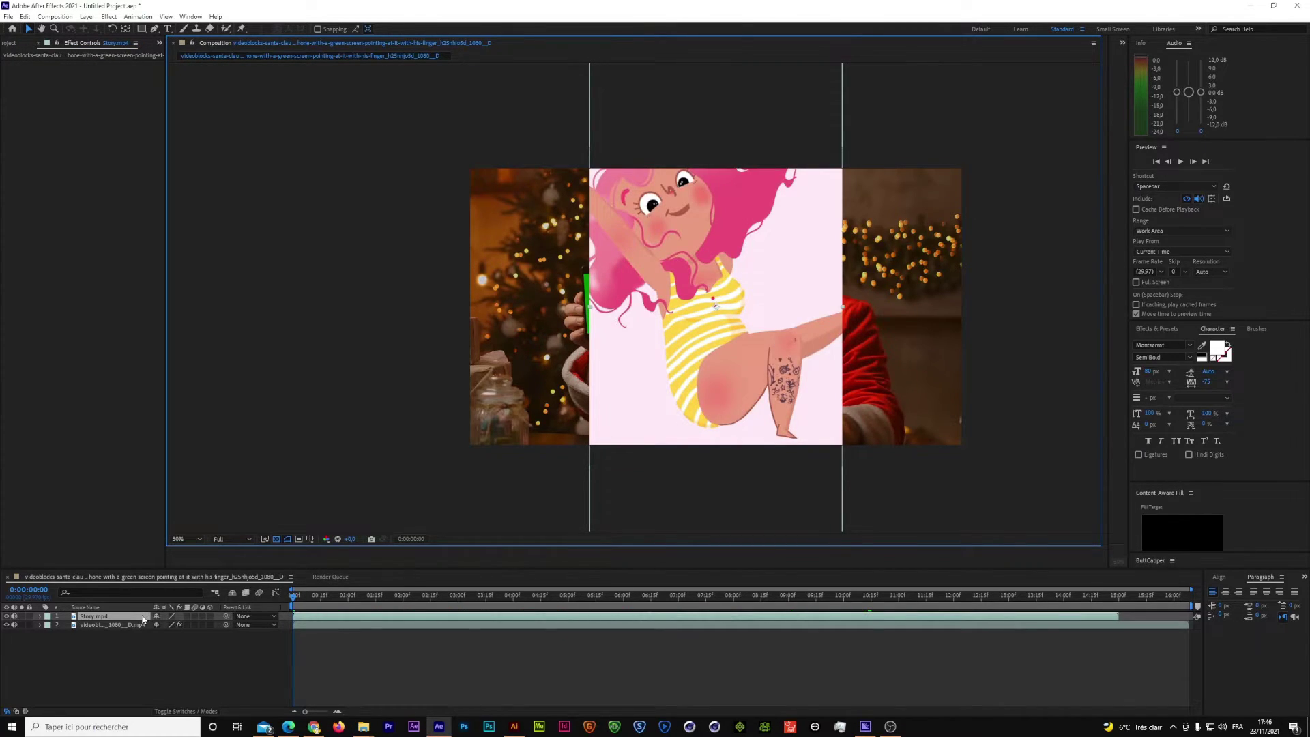
key(s)
drag(168, 625, 131, 625)
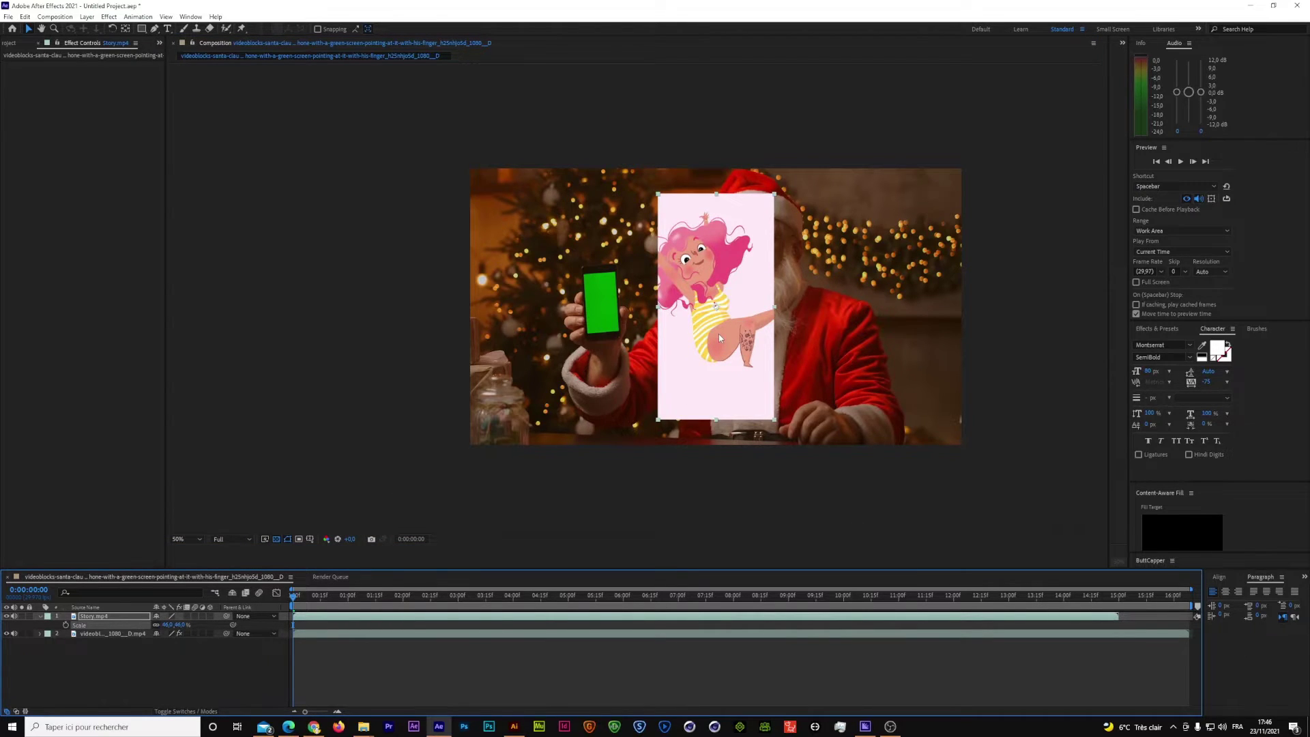
scroll(718, 333, up, 1)
scroll(735, 333, down, 1)
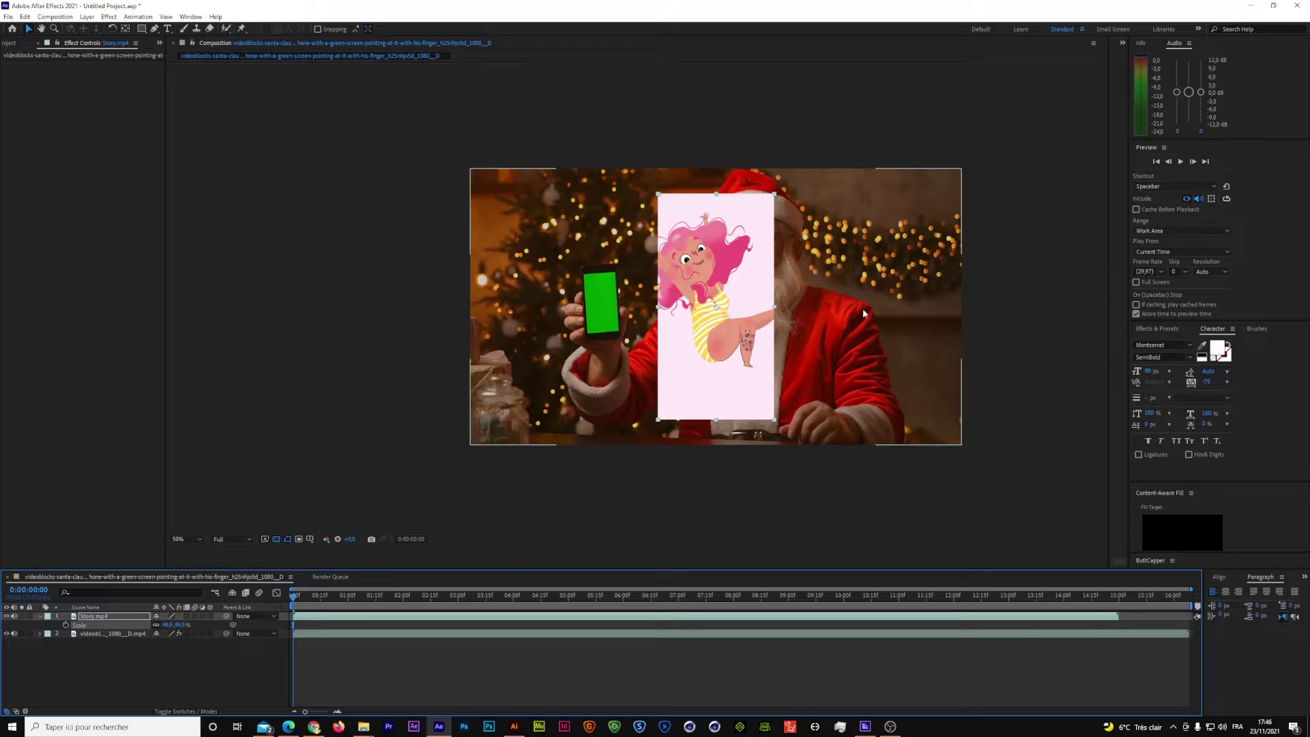
Compare the source dimensions of Story.mp4 and the Santa clip in the project.
click(12, 44)
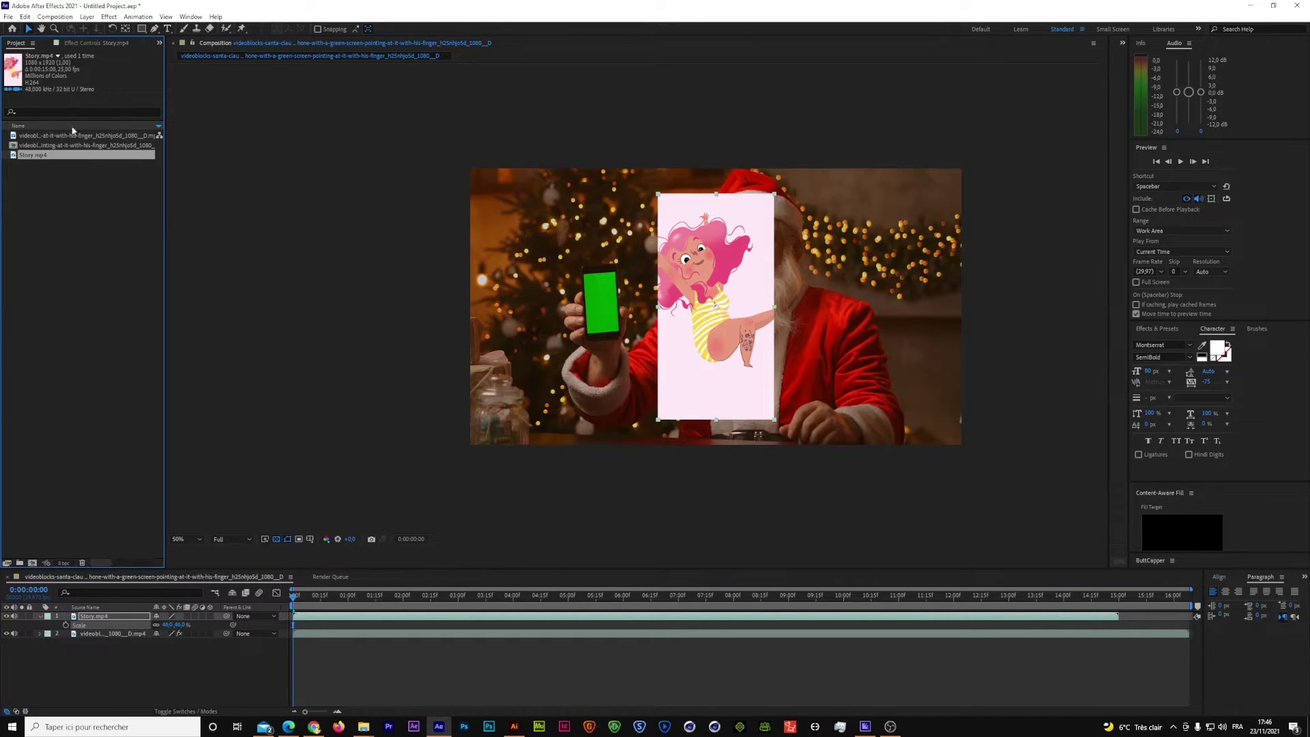
click(117, 633)
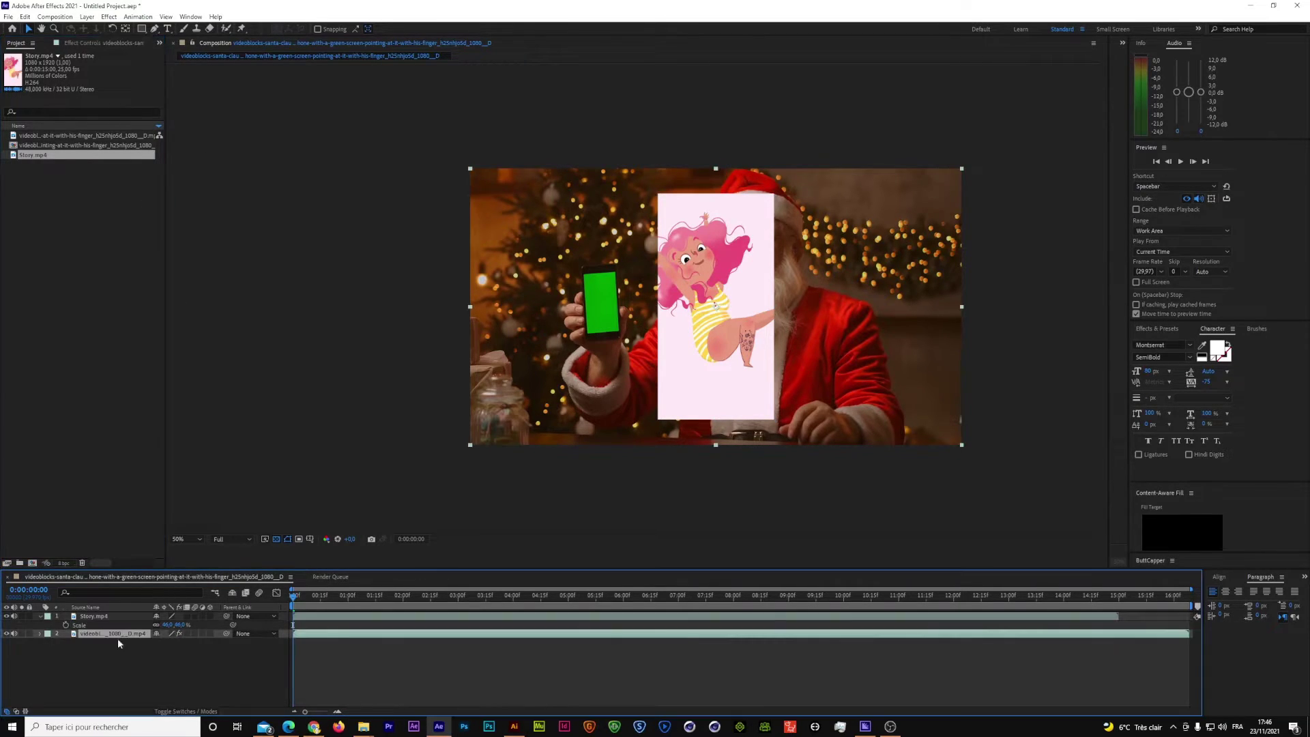
click(49, 139)
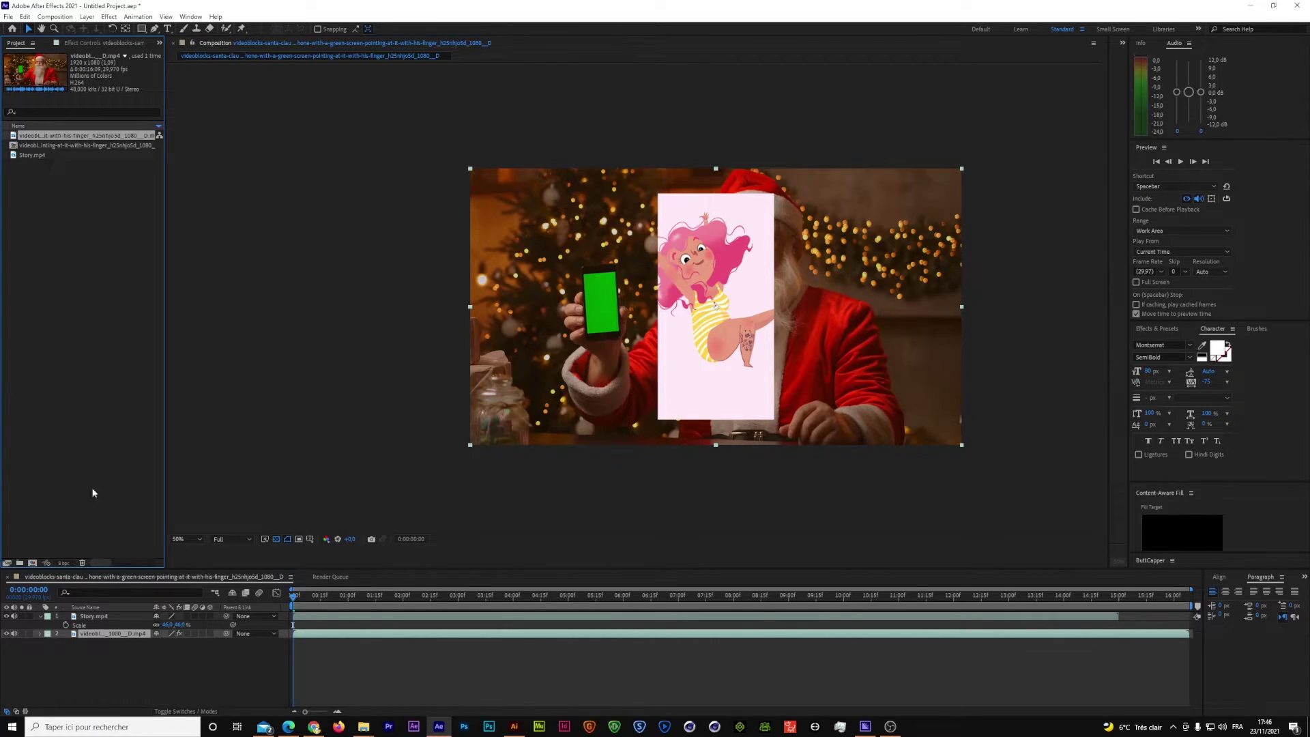
click(92, 617)
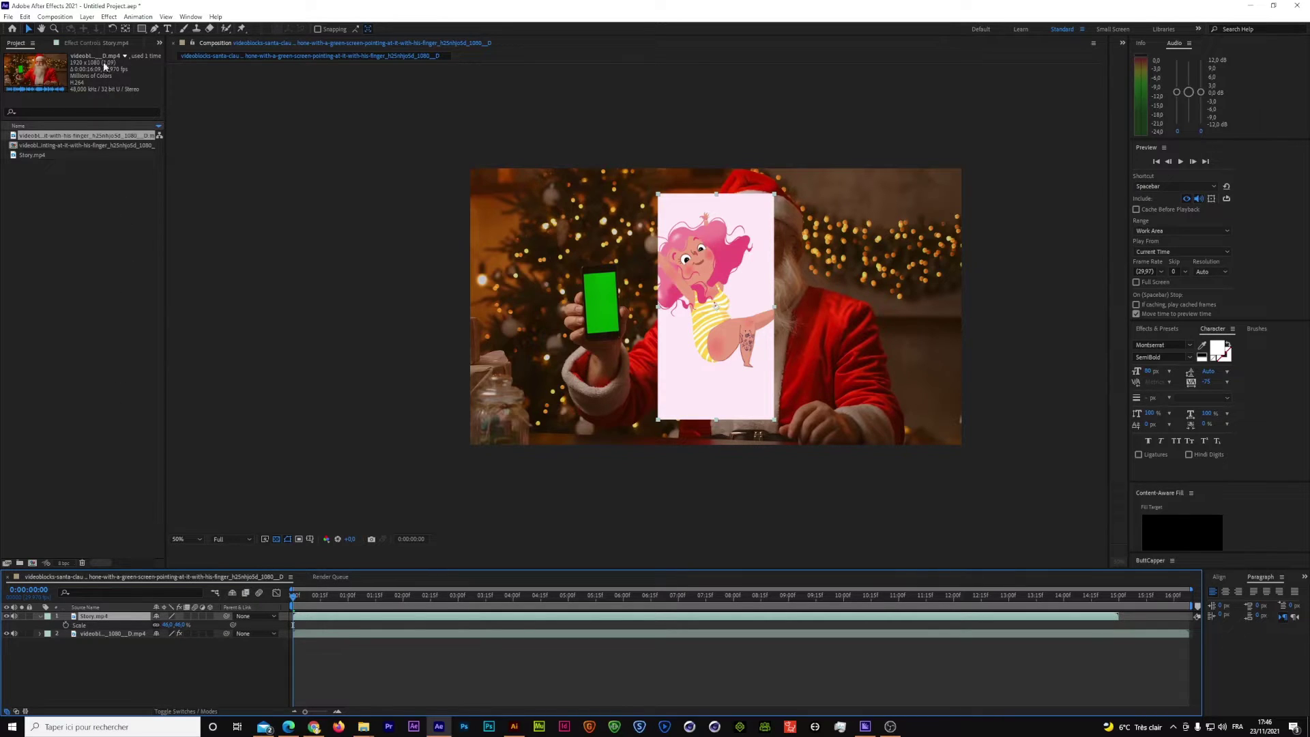
click(34, 156)
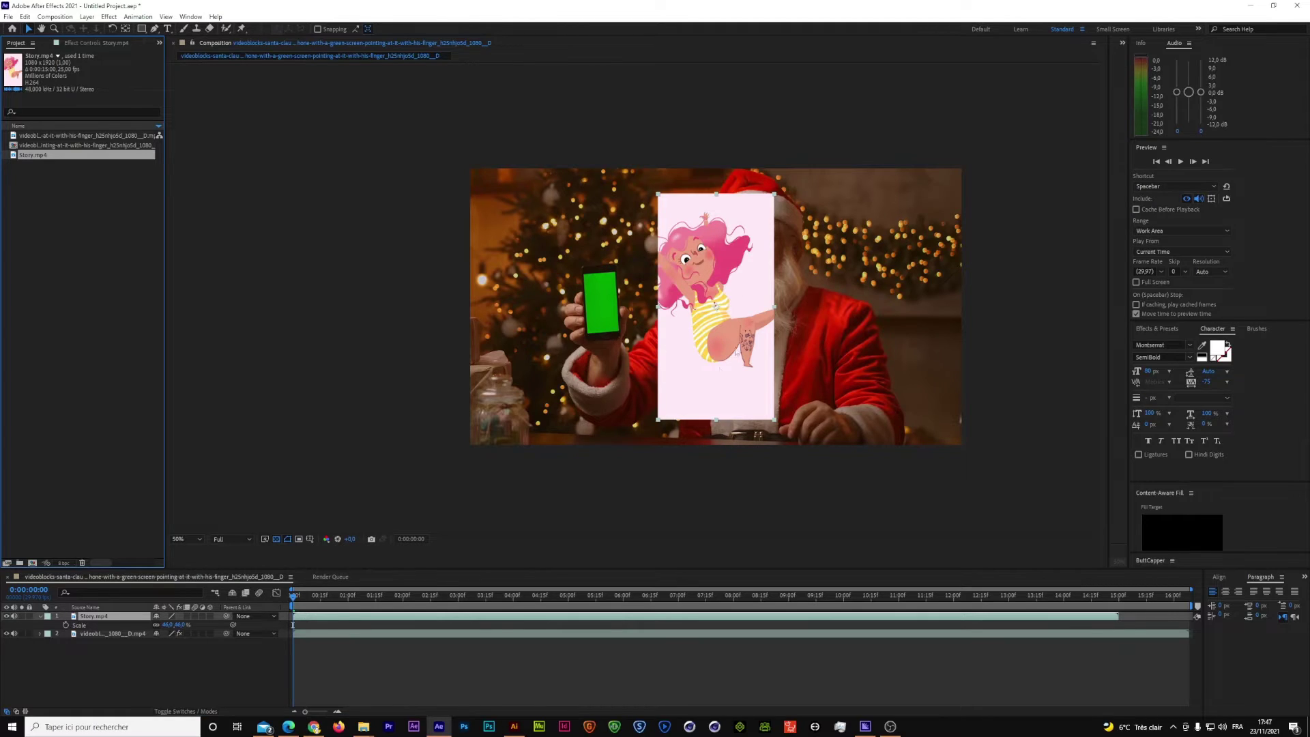
click(110, 665)
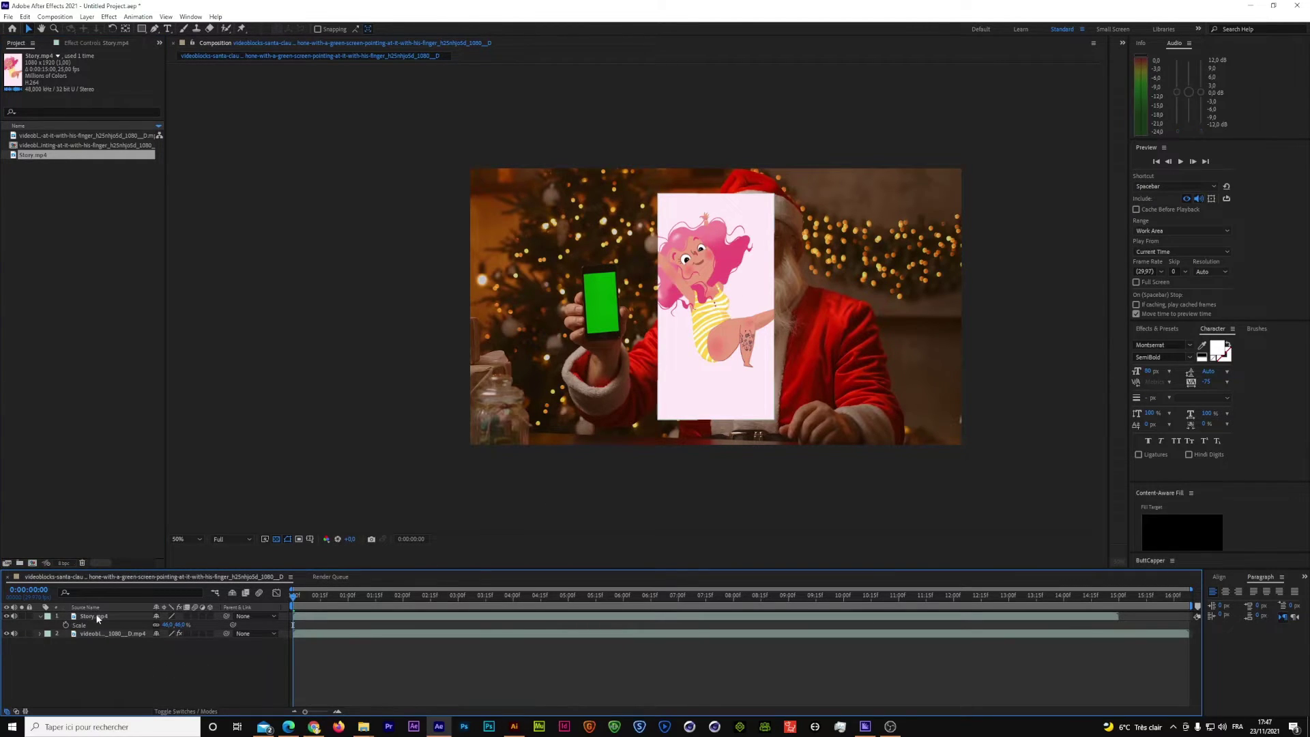
click(98, 618)
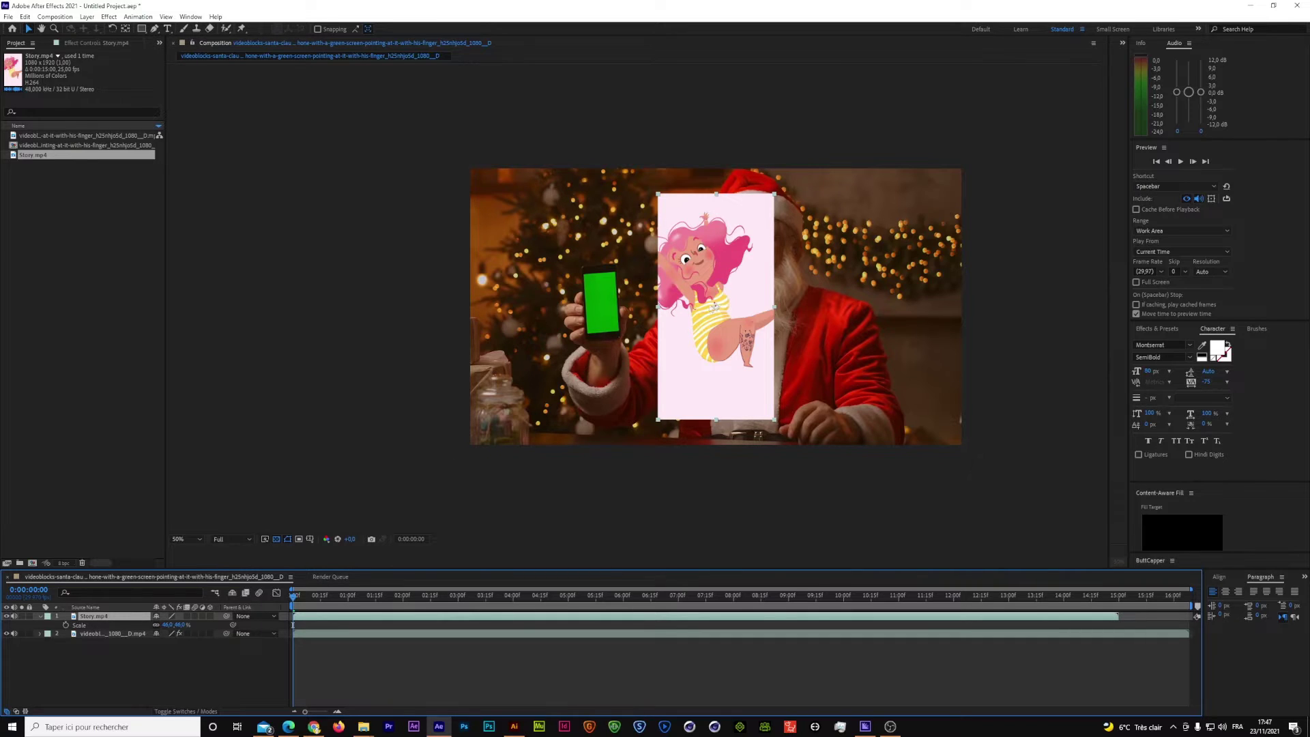
Export the Santa clip's Mocha AE tracking data as a Corner Pin to the Story.mp4 layer.
click(117, 635)
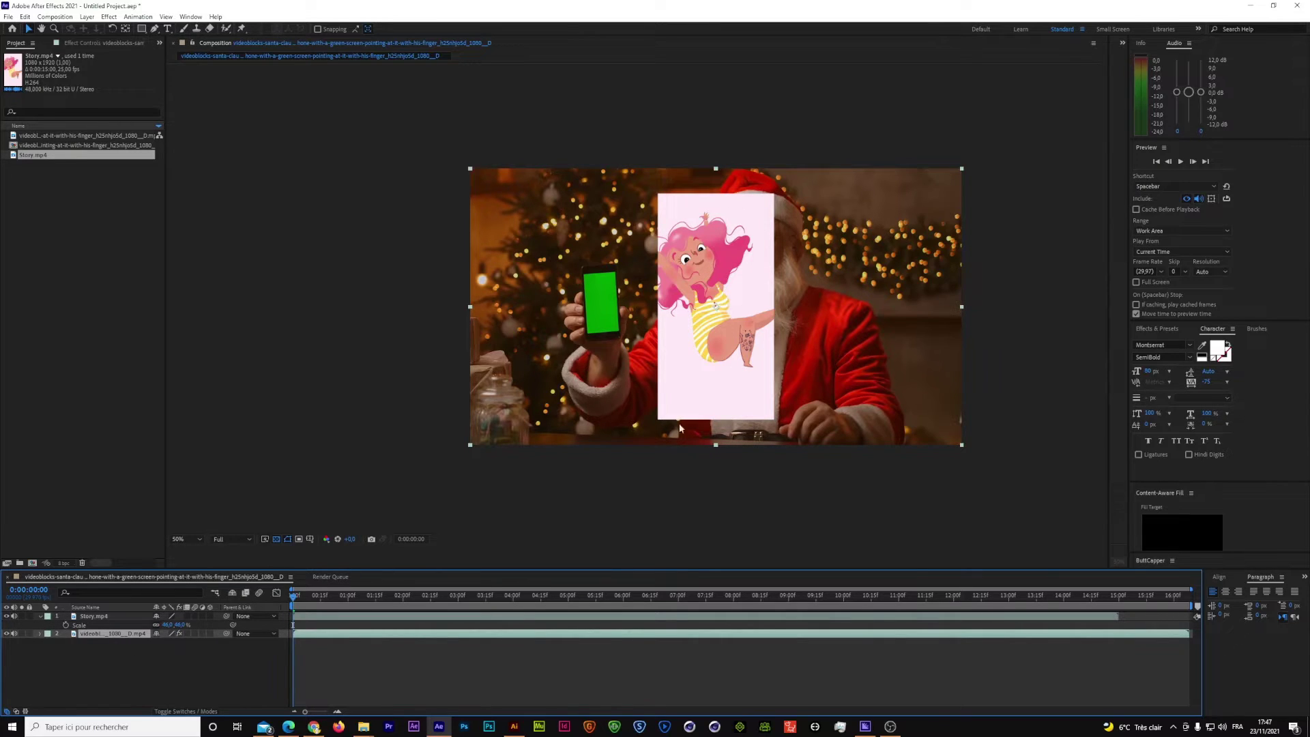
click(103, 44)
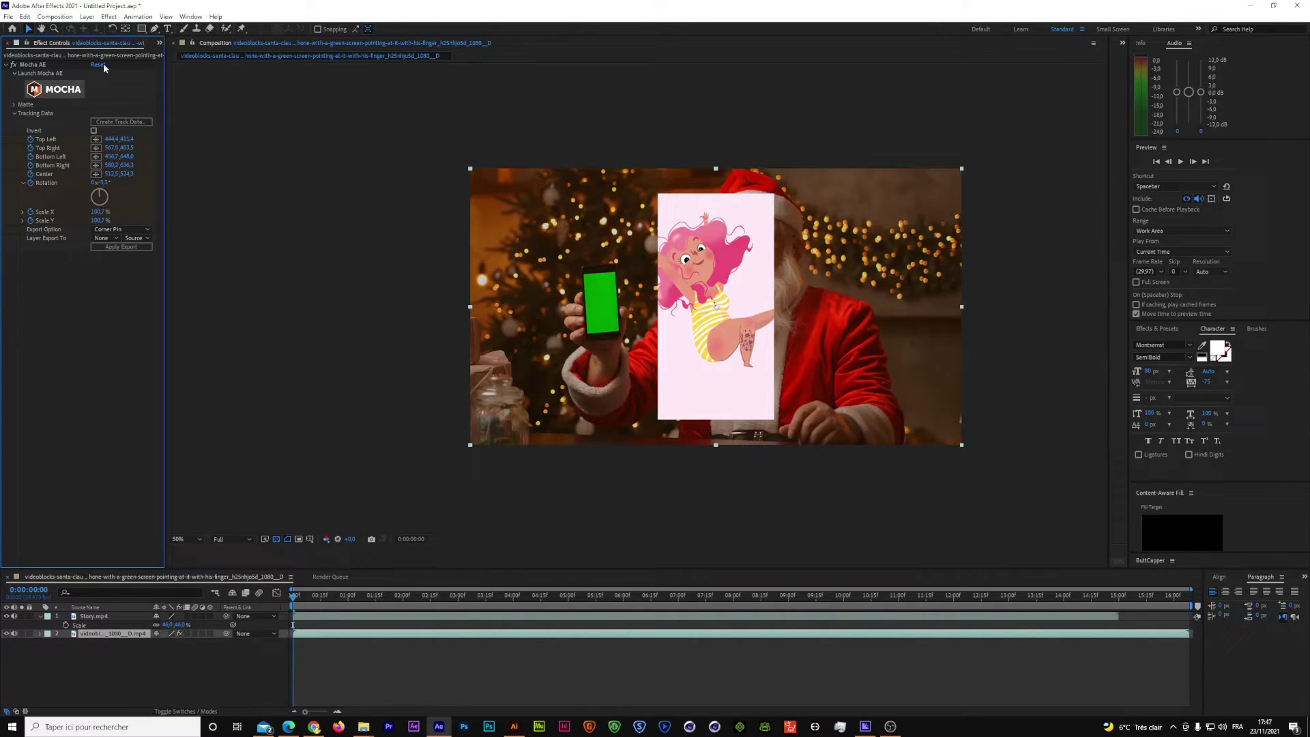
click(106, 238)
click(113, 264)
click(108, 248)
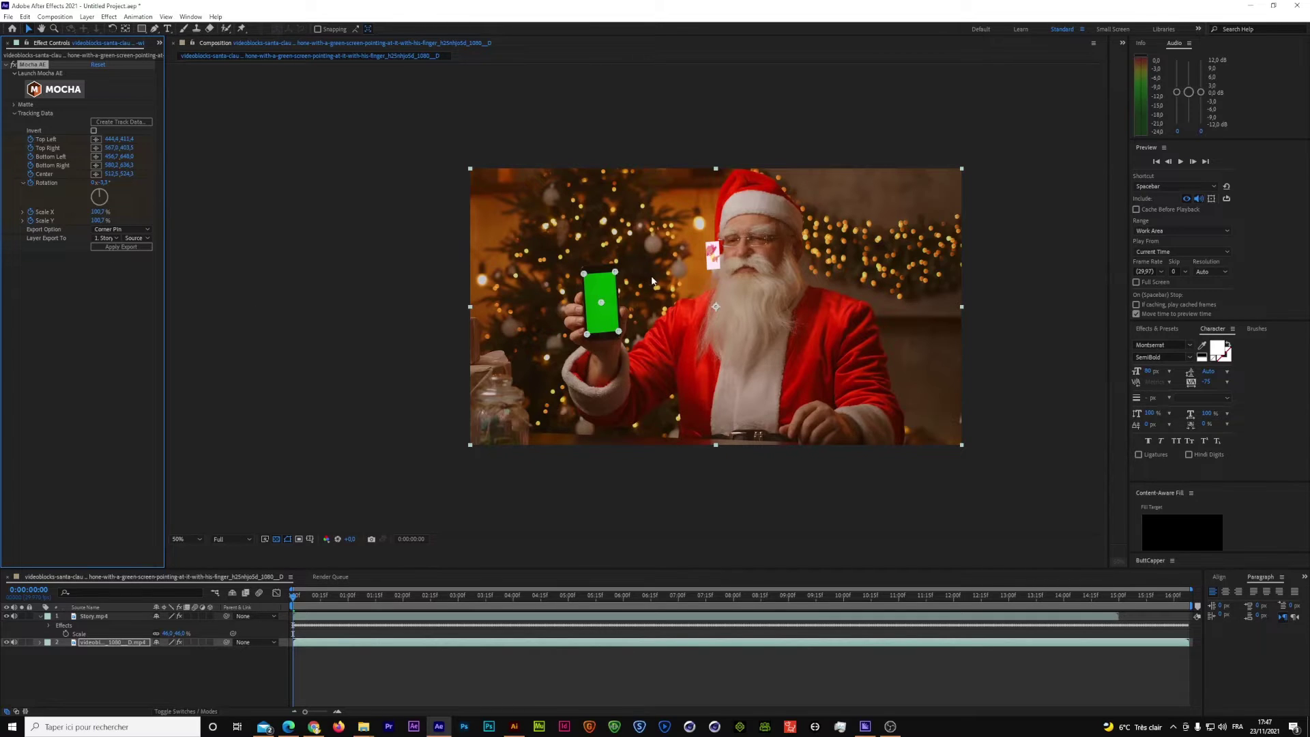
key(period)
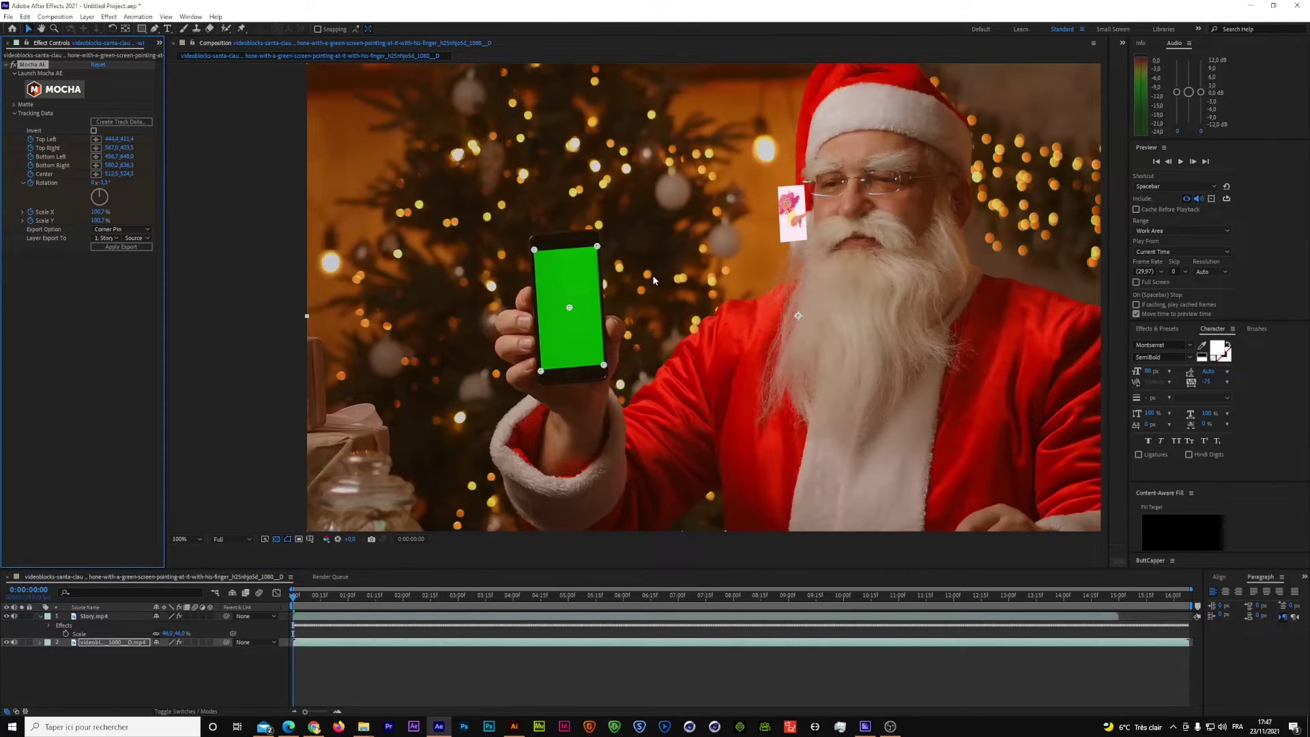
key(comma)
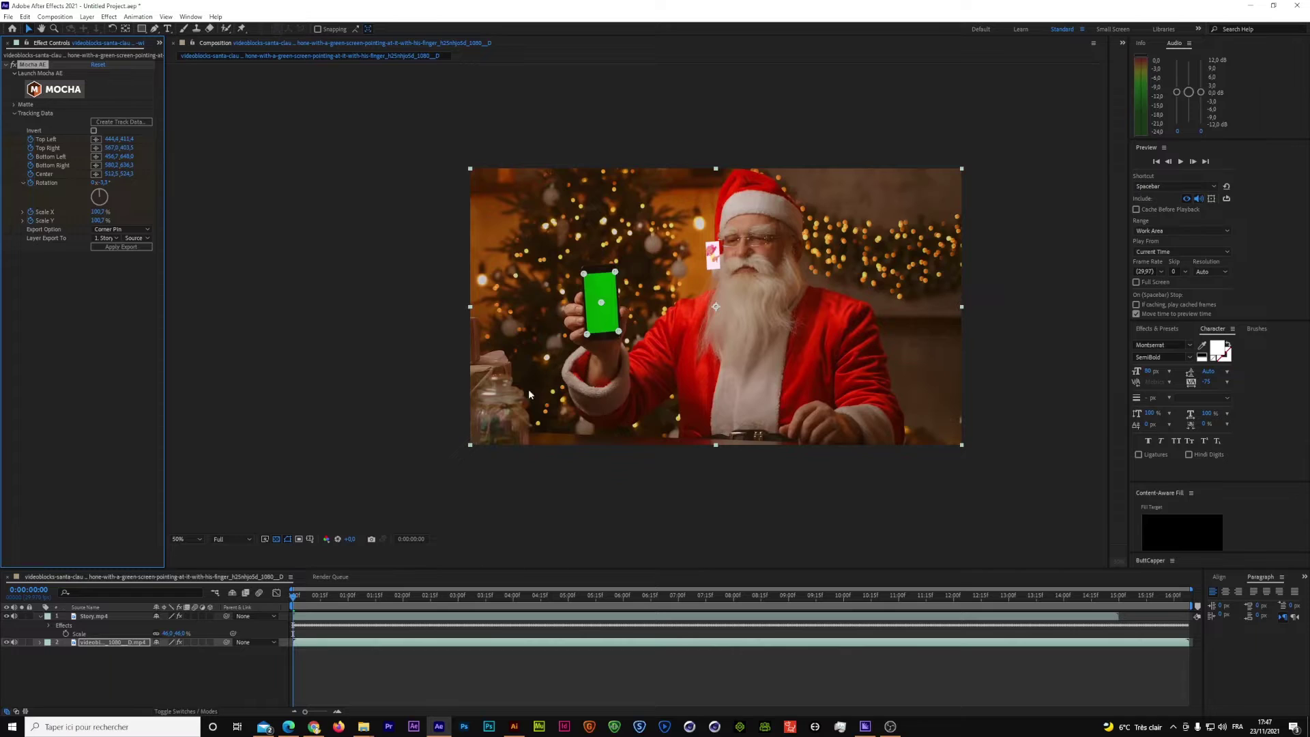
Set the Story.mp4 layer's scale to 100%.
click(106, 616)
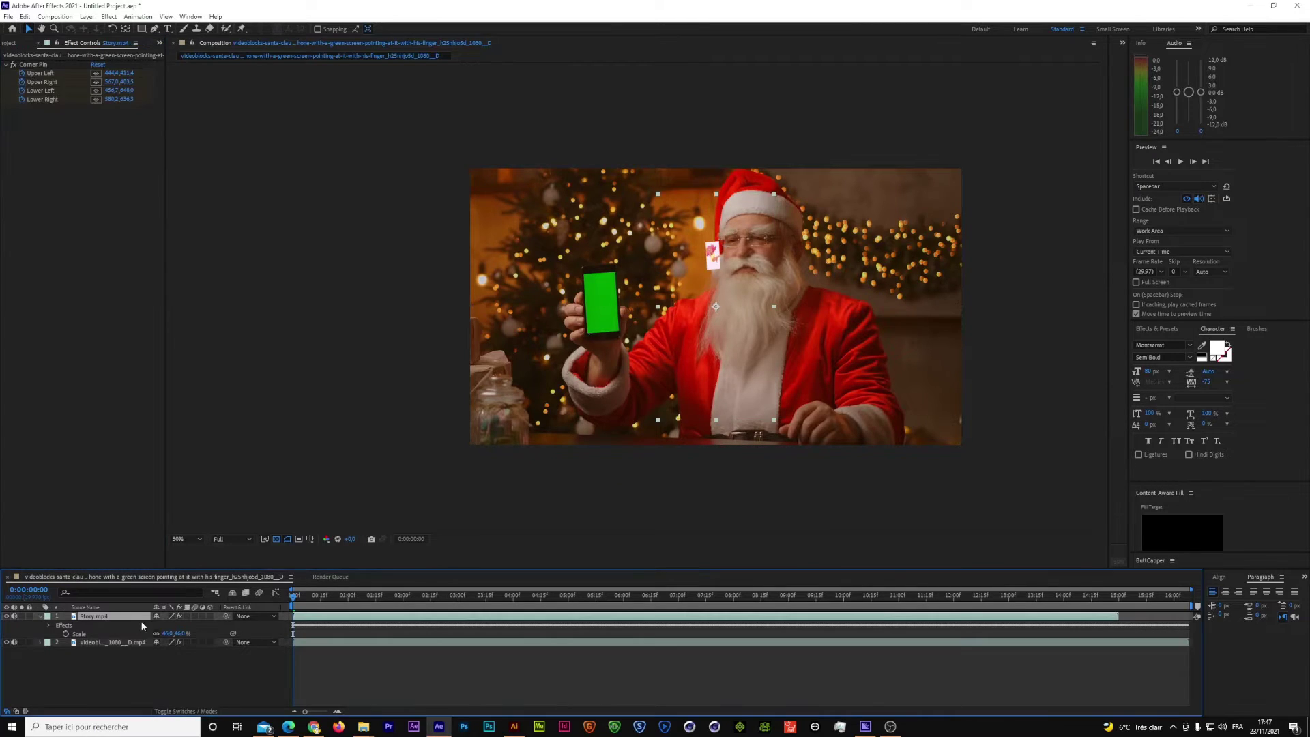
click(167, 633)
key(BackSpace)
text(100)
click(187, 656)
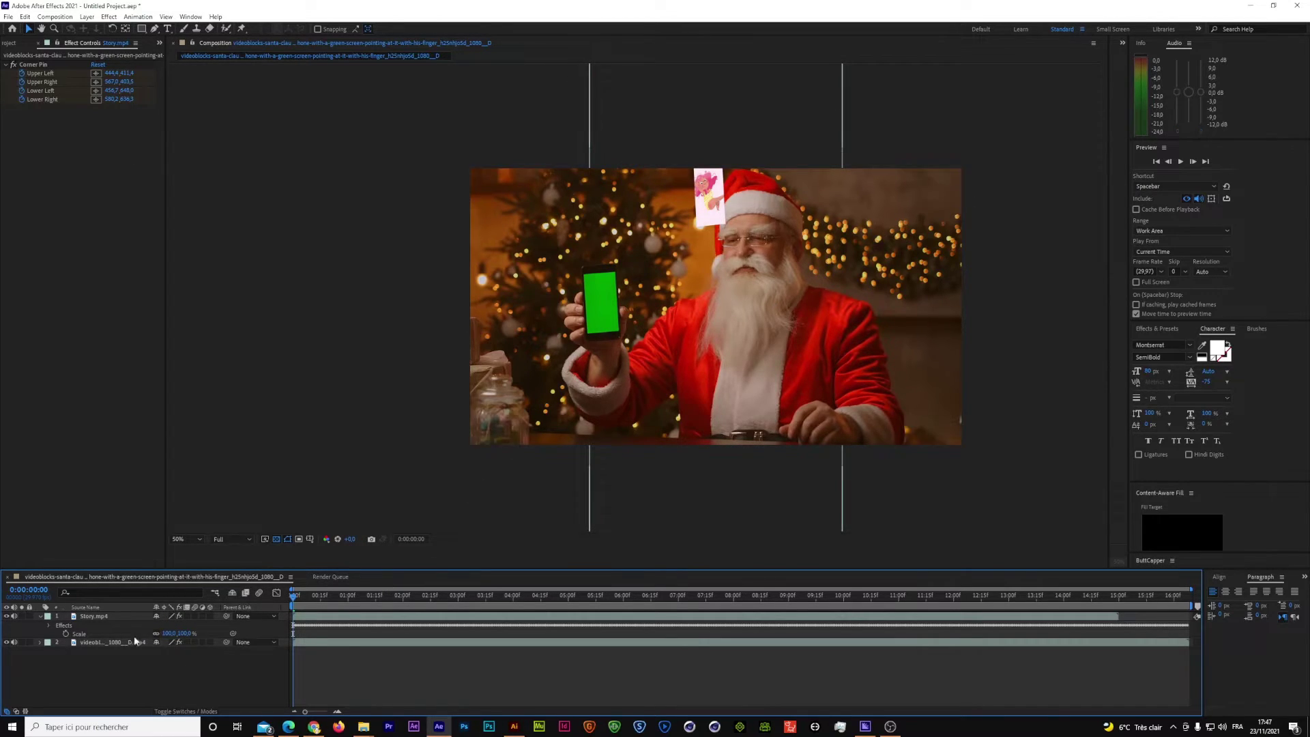
Create a null object and parent the Story.mp4 layer to it.
click(86, 618)
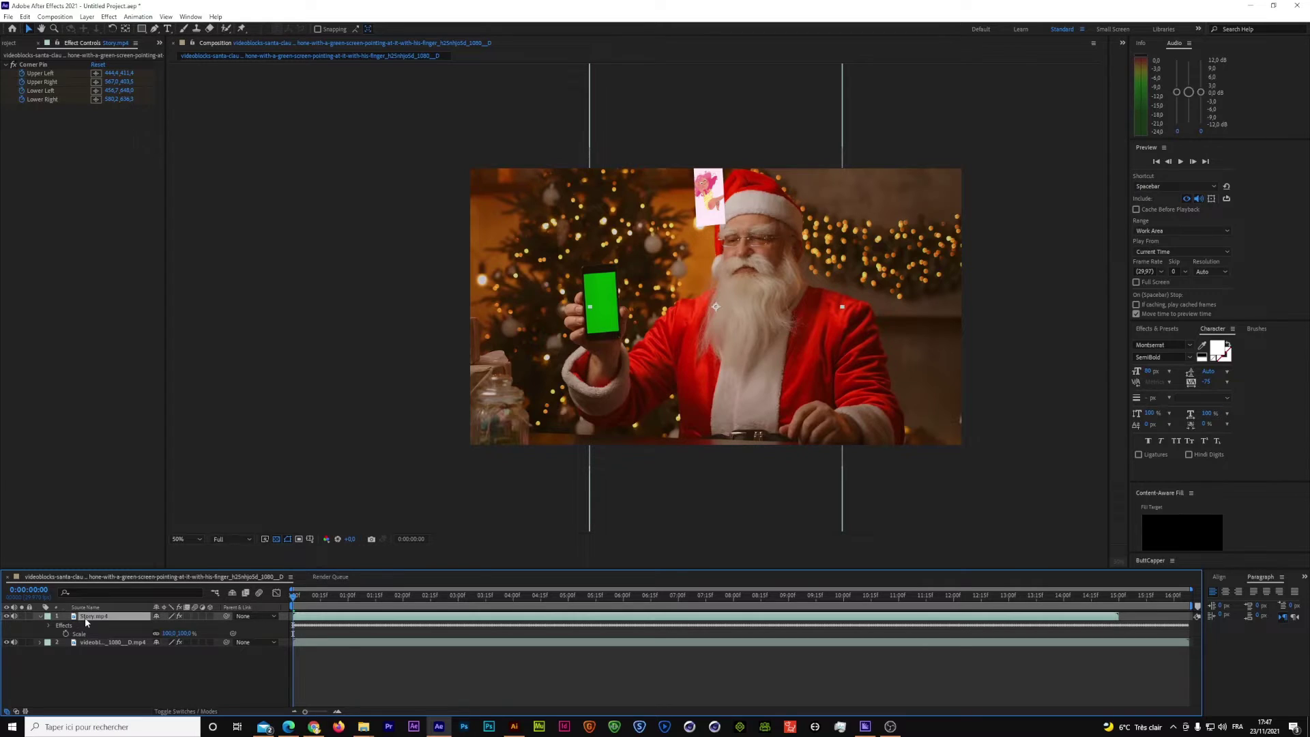
right_click(106, 661)
click(81, 677)
right_click(100, 674)
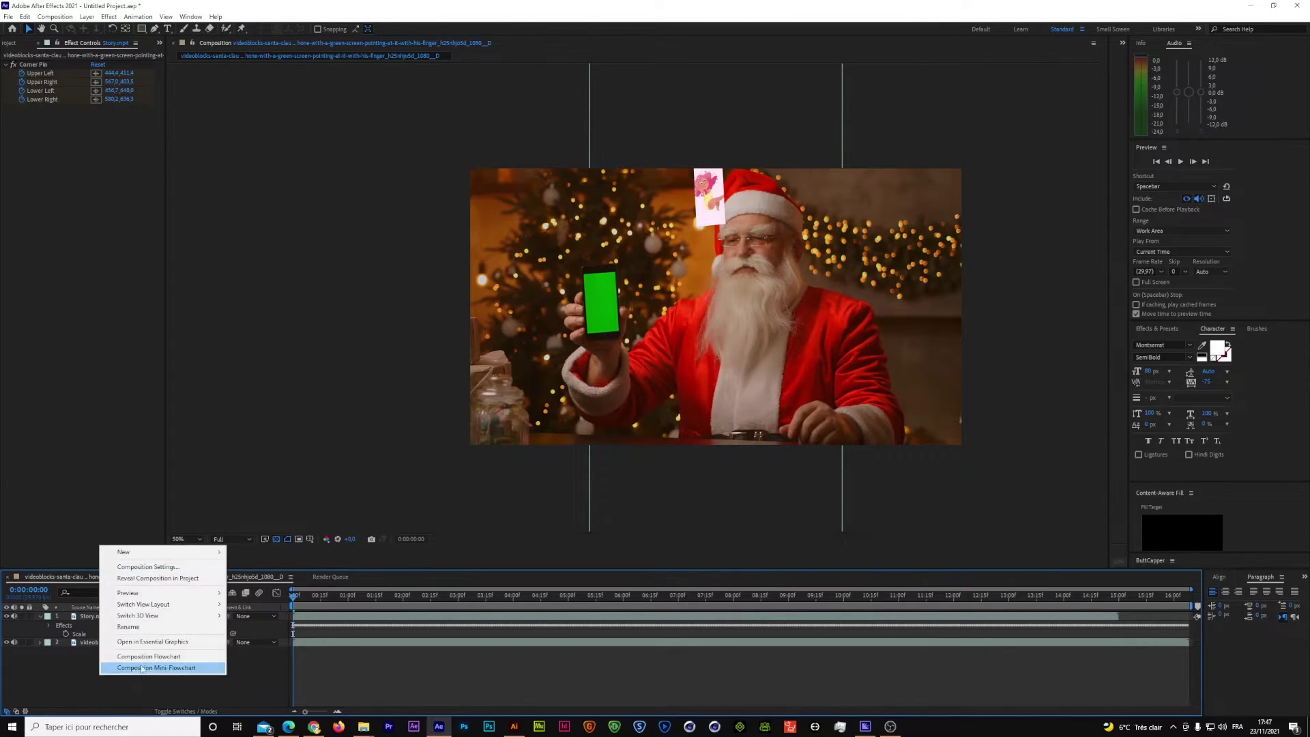
mouse_move(130, 552)
click(281, 618)
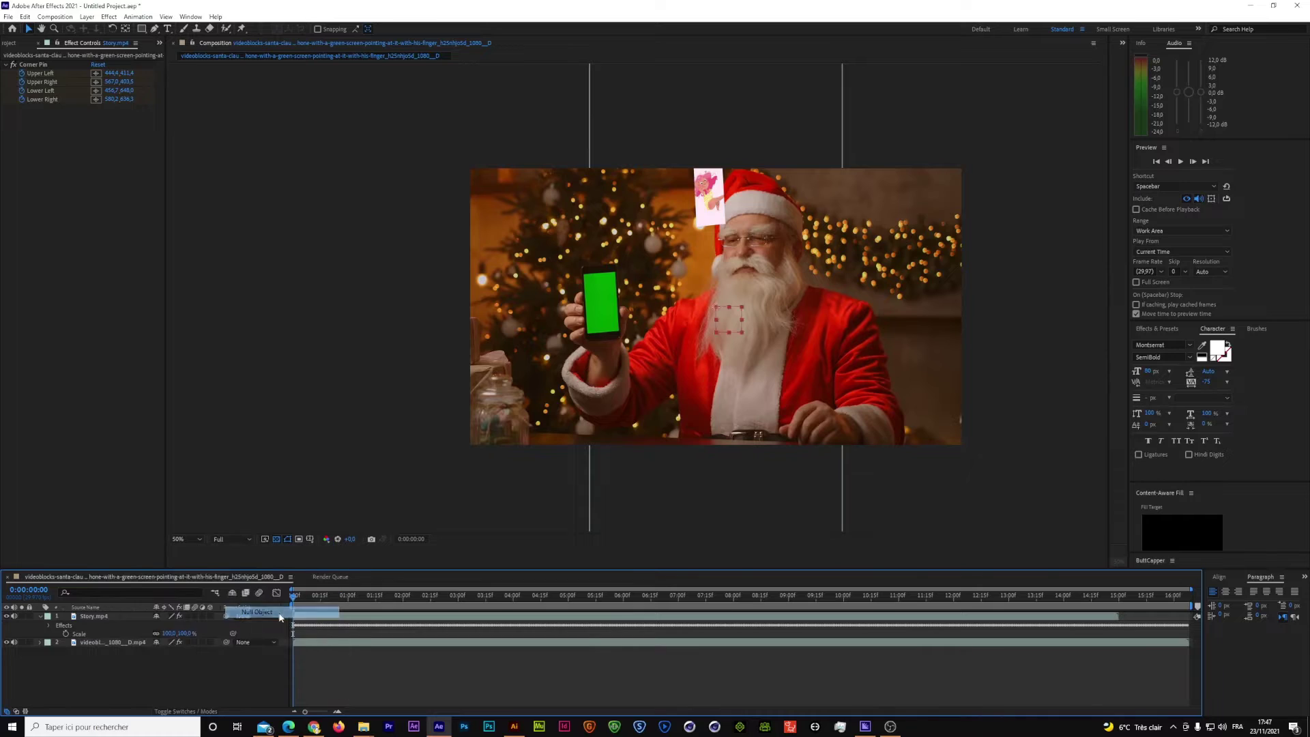
drag(226, 625, 99, 617)
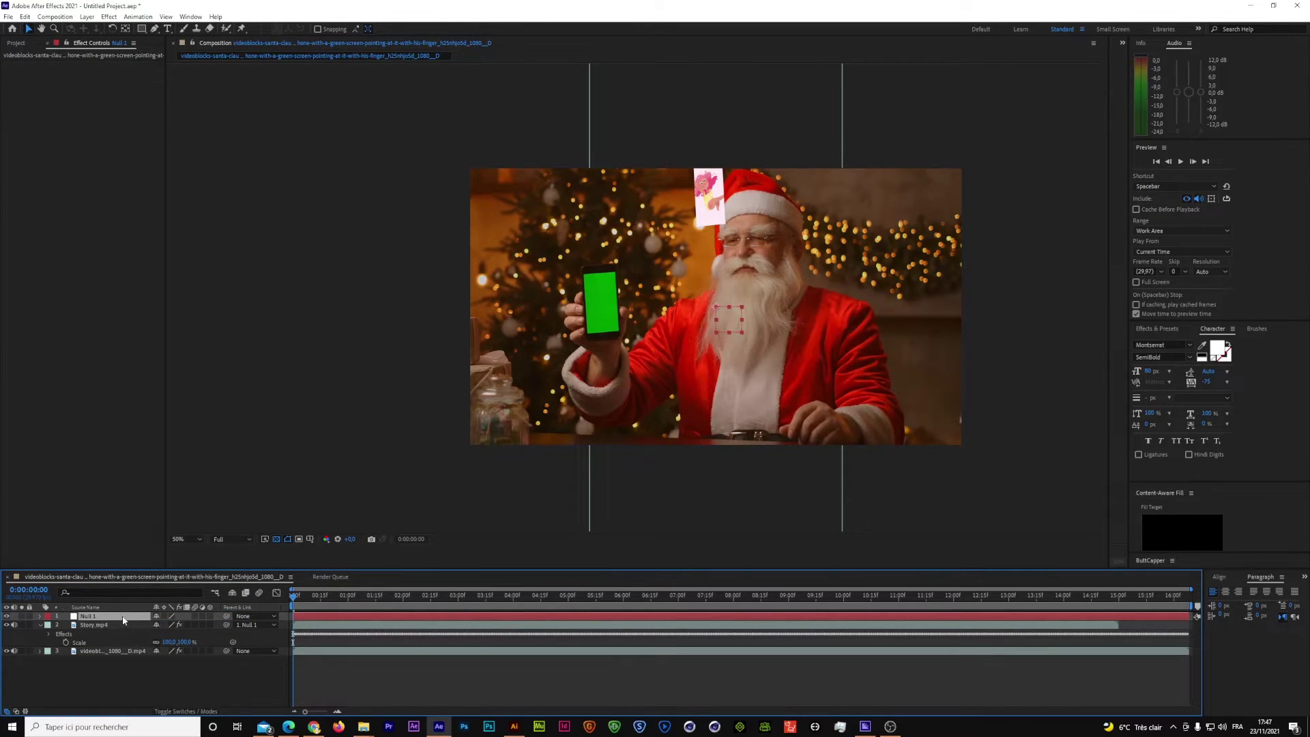
Move the null and scale it to about 118.5% by 103% so Story.mp4 covers the phone's green screen.
drag(714, 329, 613, 434)
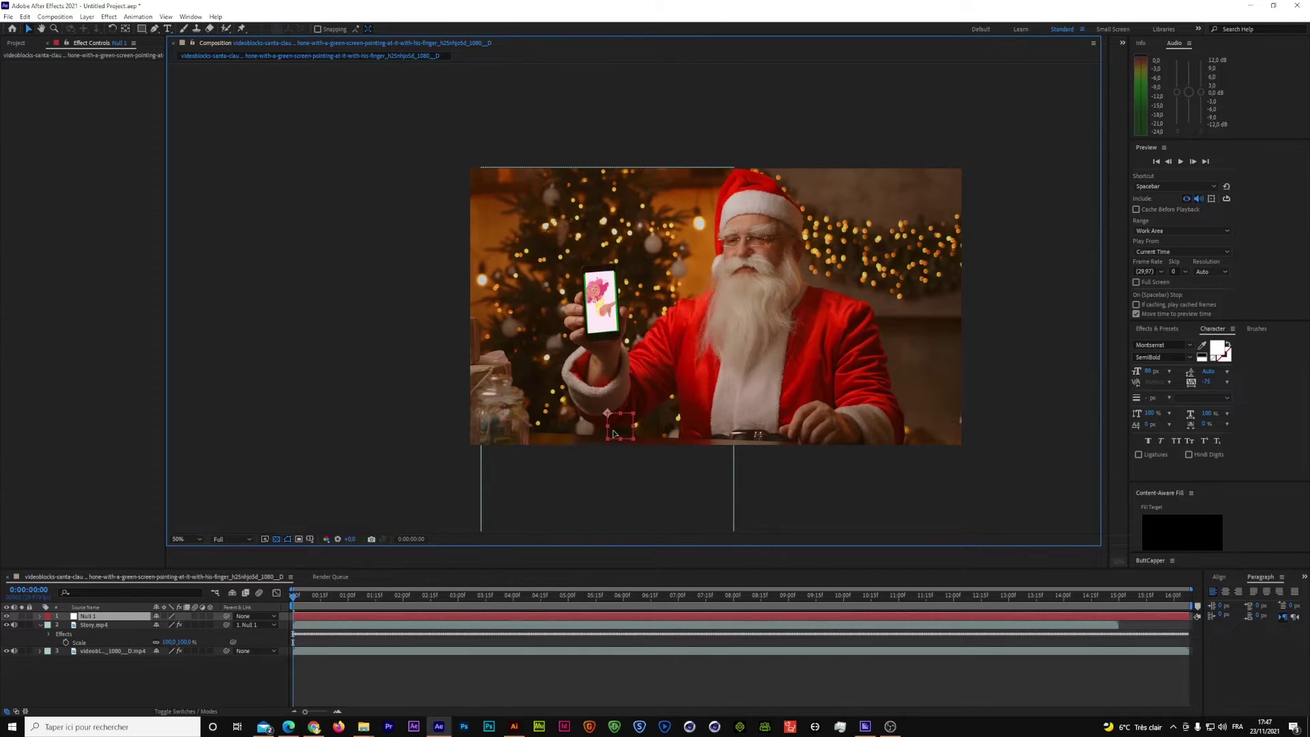
key(slash)
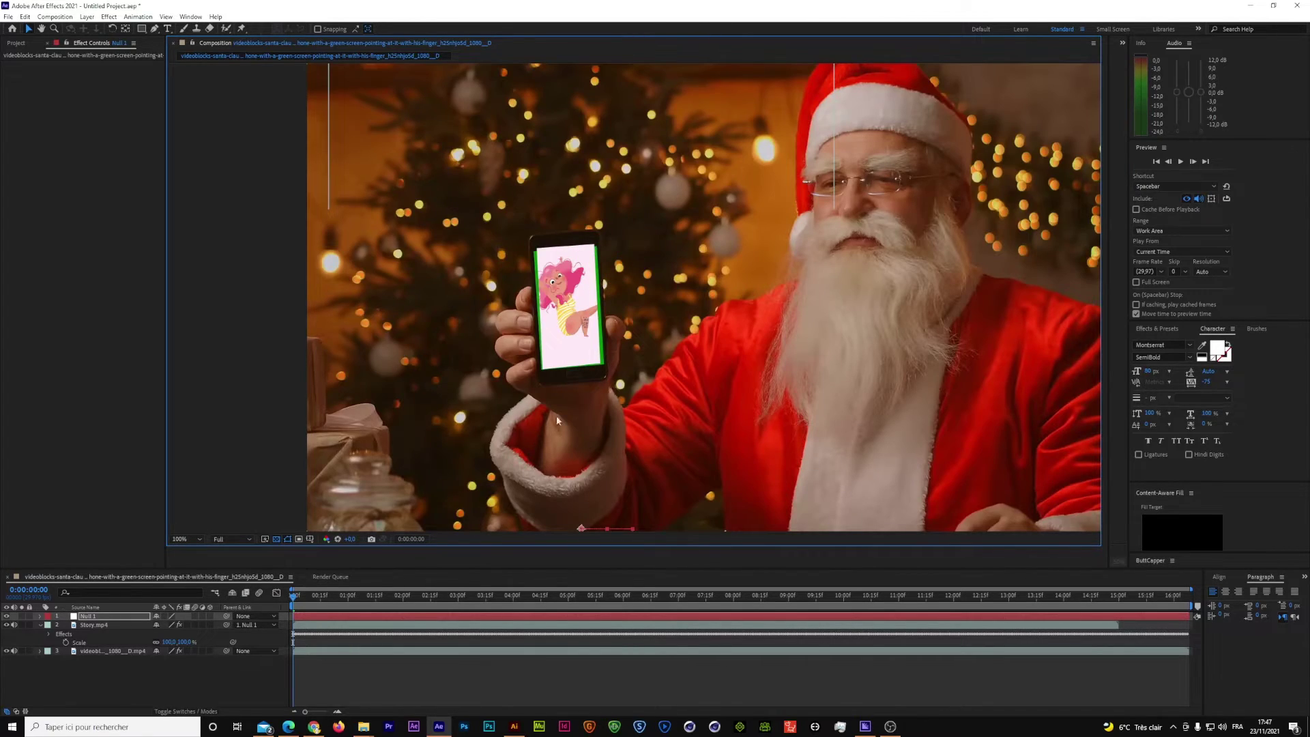
click(100, 618)
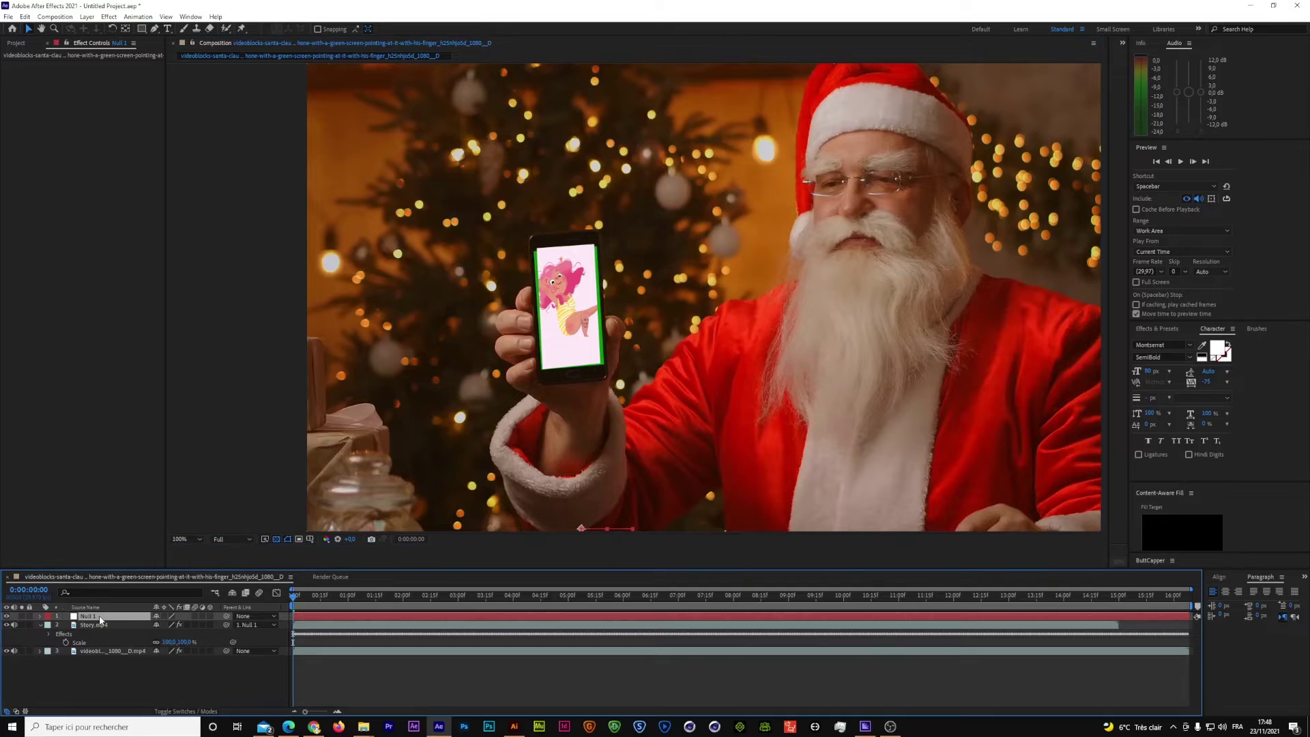
key(s)
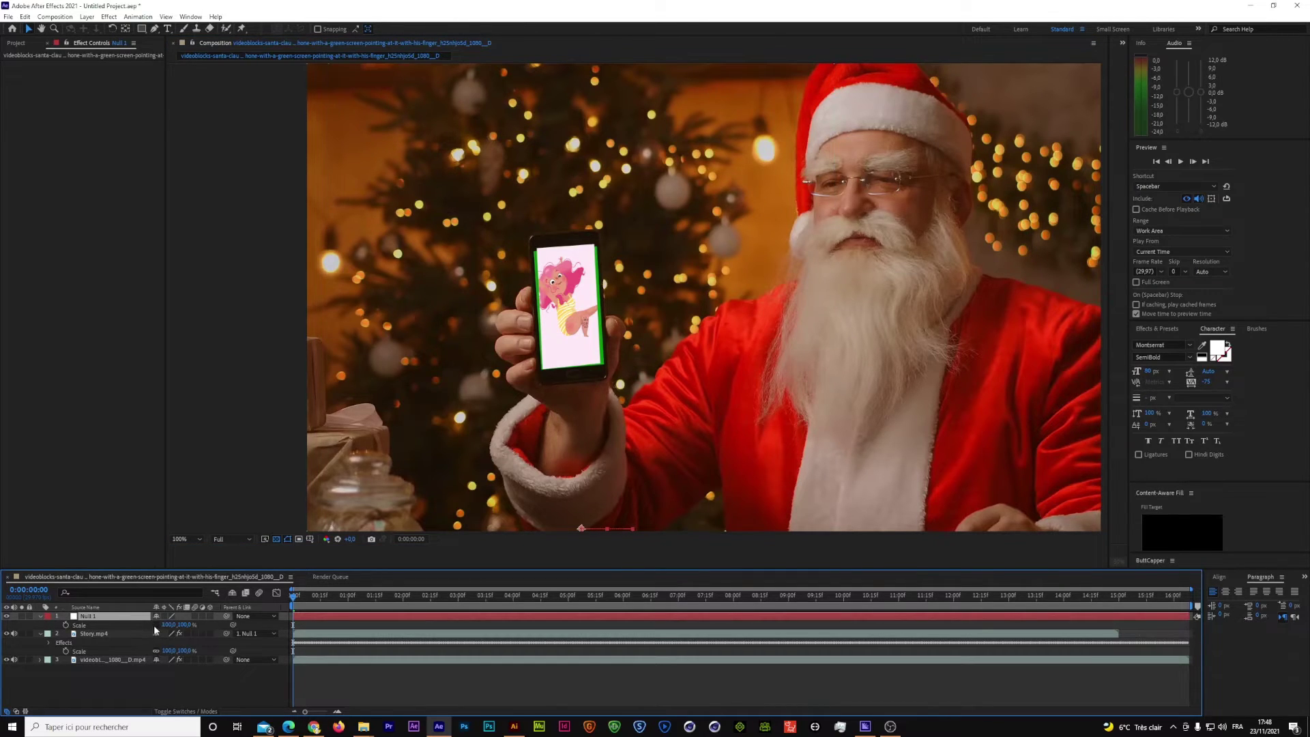
drag(166, 625, 268, 593)
scroll(640, 374, down, 2)
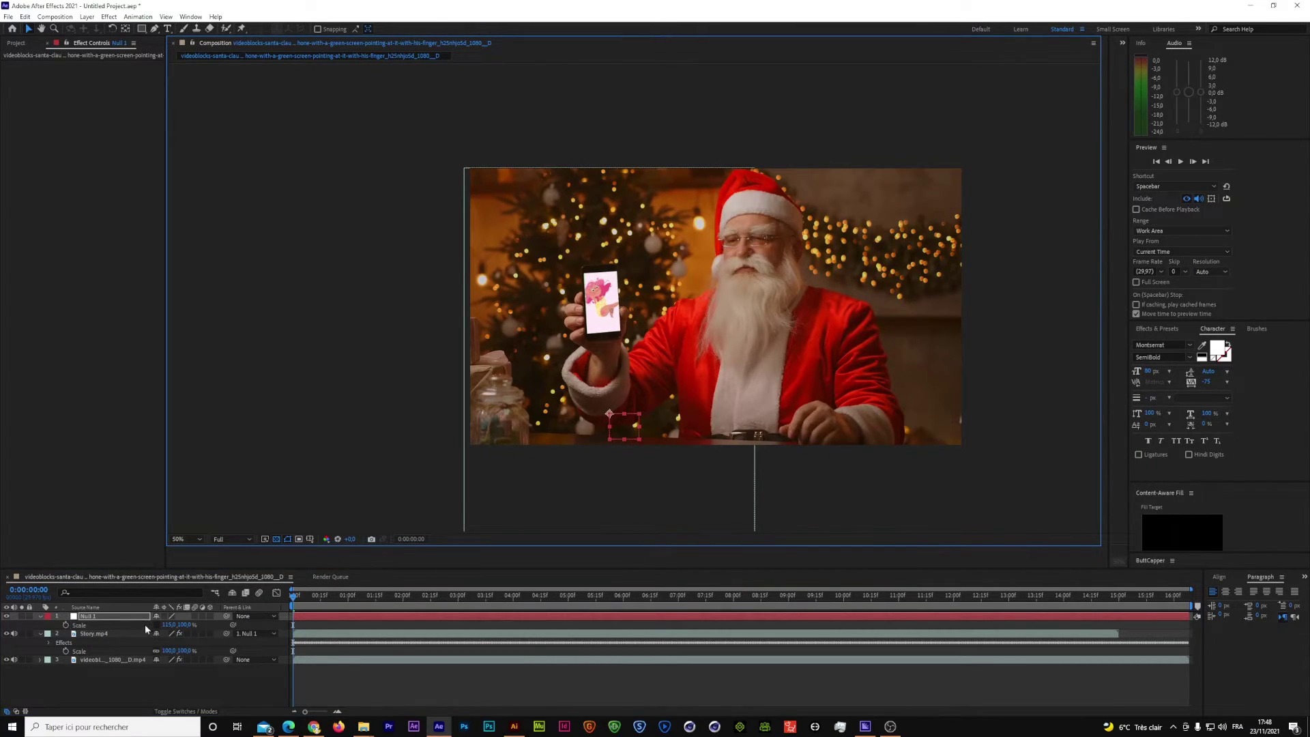
drag(167, 625, 193, 625)
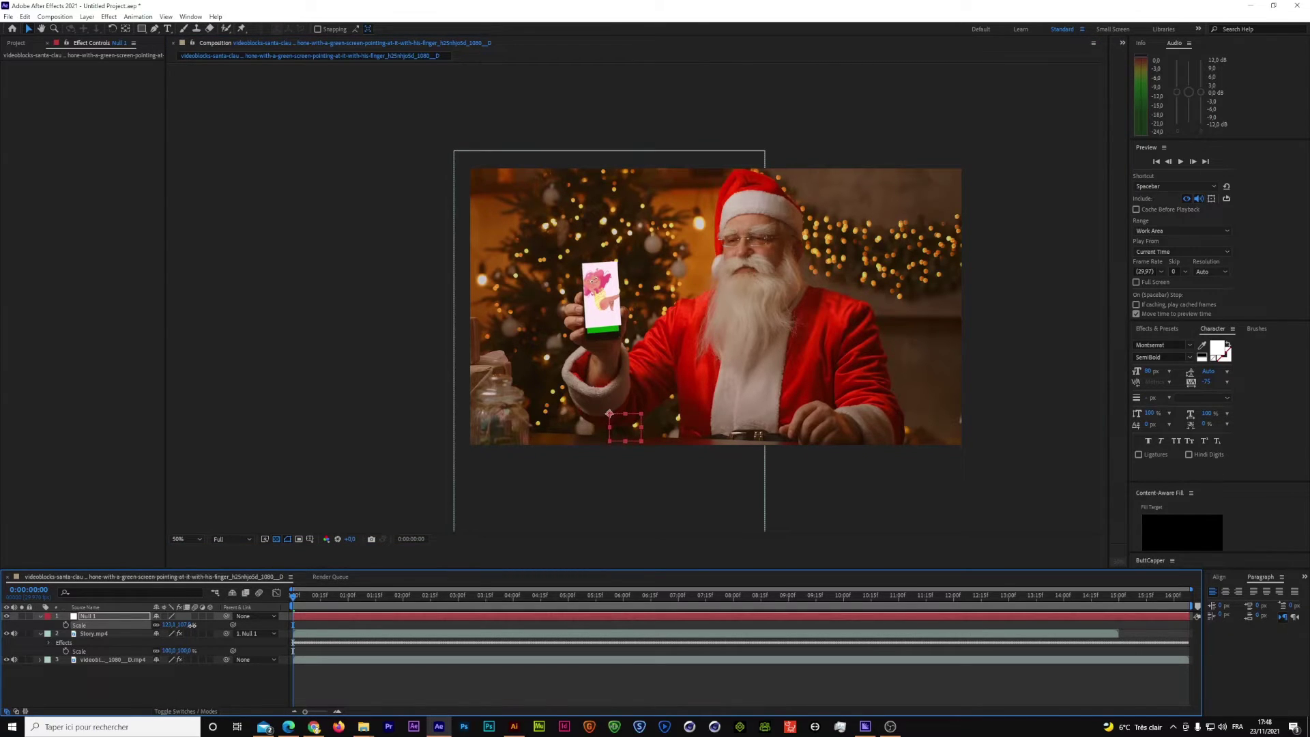
drag(191, 625, 182, 625)
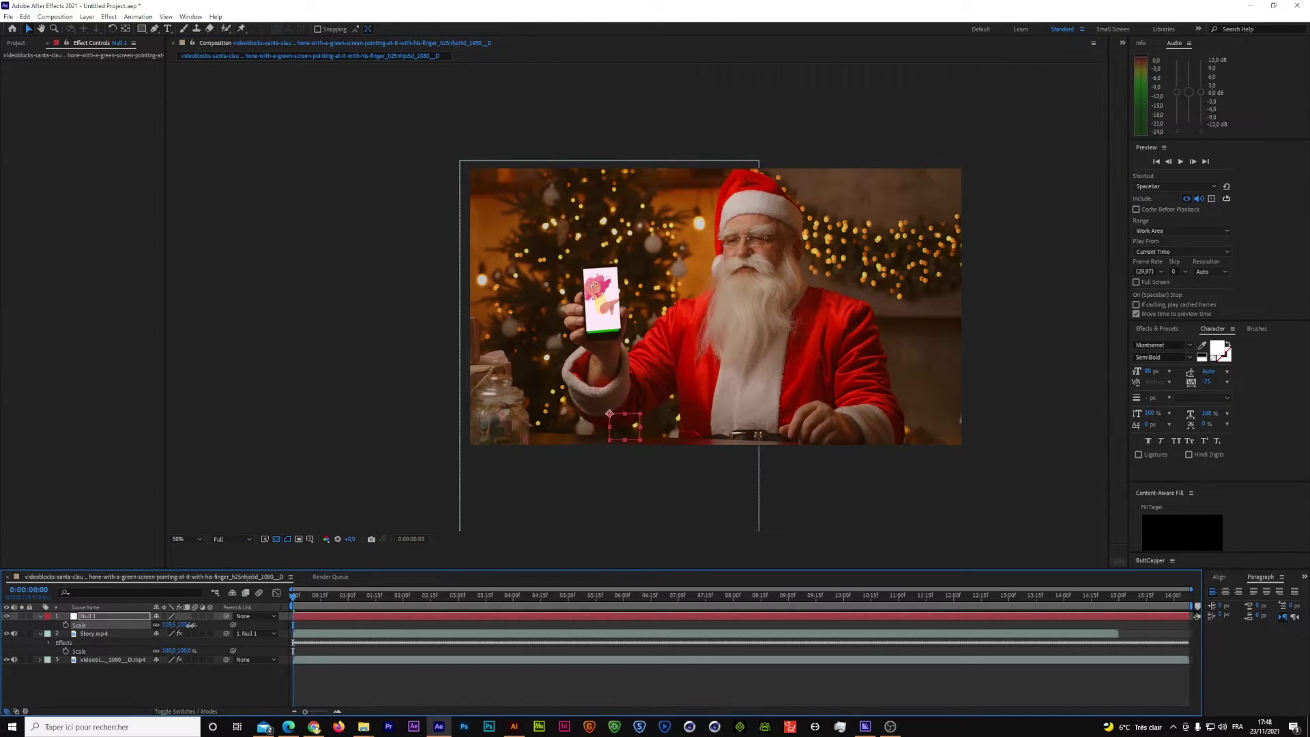
click(627, 439)
drag(627, 438, 625, 440)
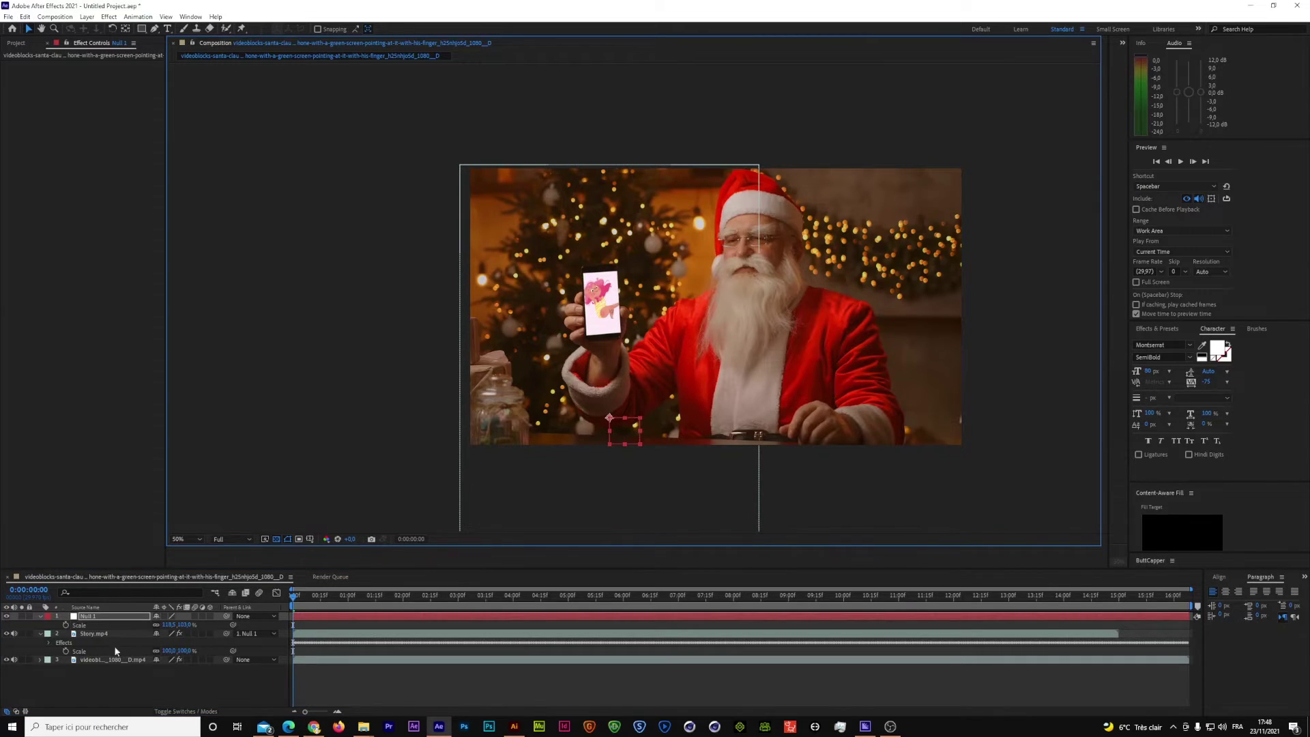
Move the Story.mp4 layer beneath the Santa clip in the layer stack.
drag(109, 622, 112, 661)
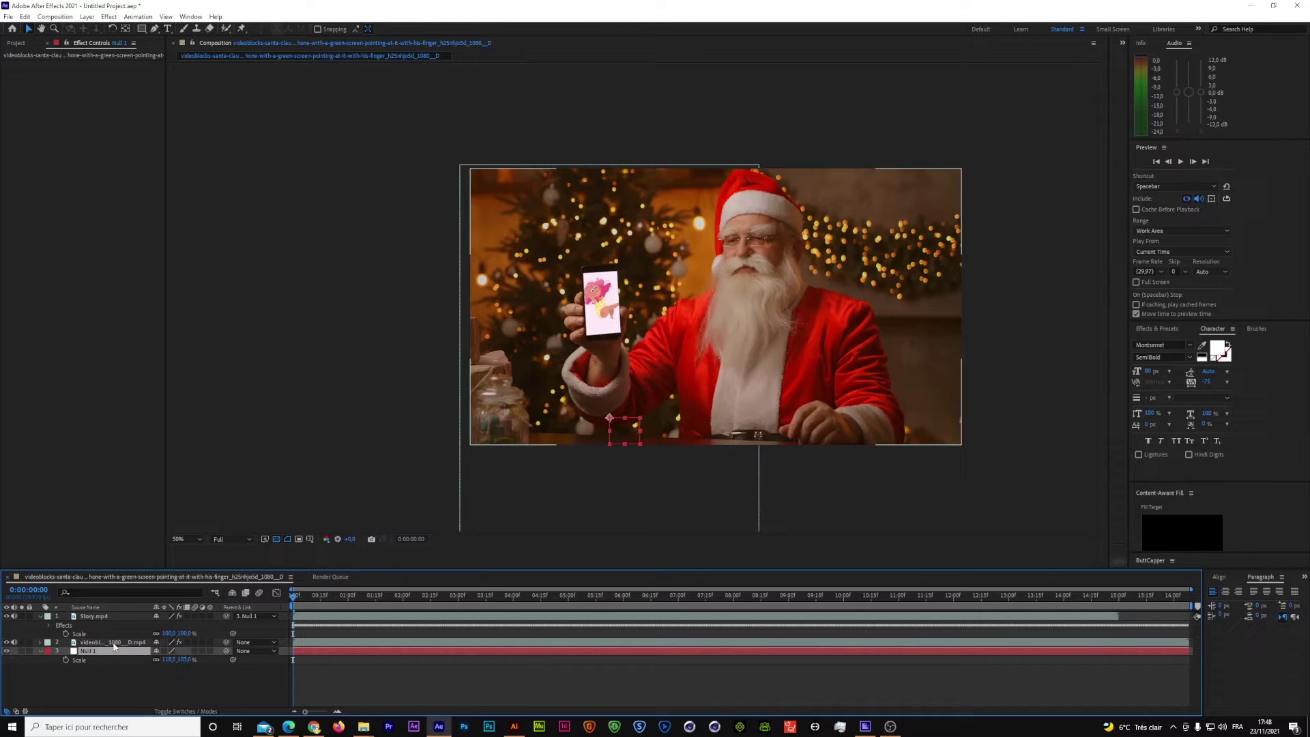
click(114, 644)
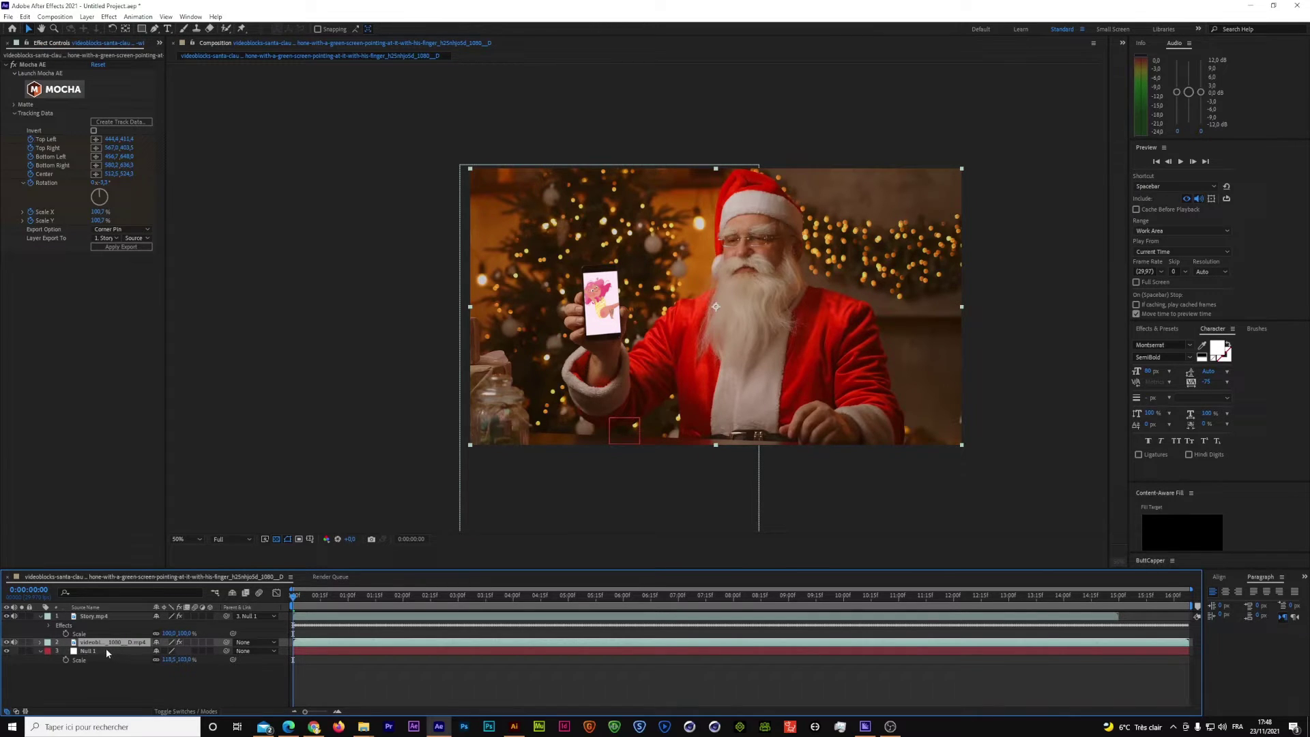
click(105, 649)
mouse_move(105, 648)
mouse_down()
mouse_move(99, 618)
mouse_move(99, 667)
mouse_up()
click(95, 636)
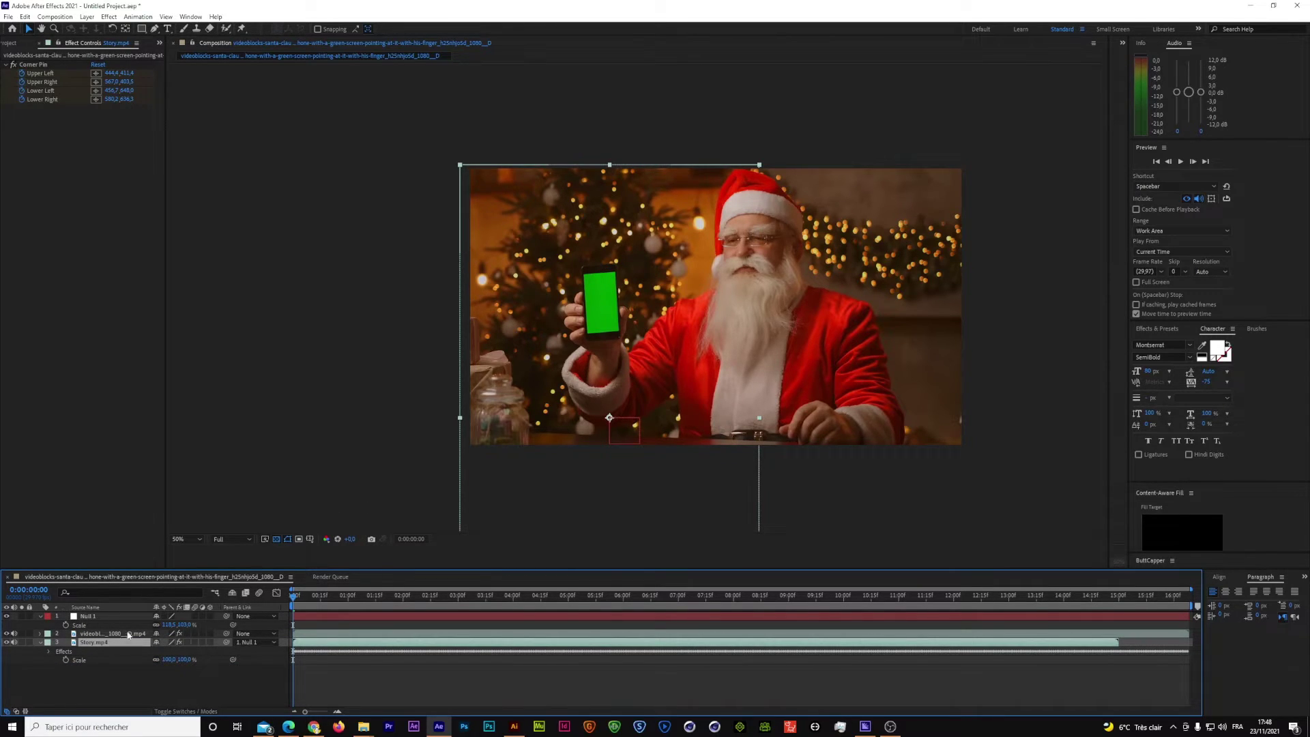
Apply Keylight (1.2) to the Santa clip and sample the phone's green as its Screen Colour.
click(102, 633)
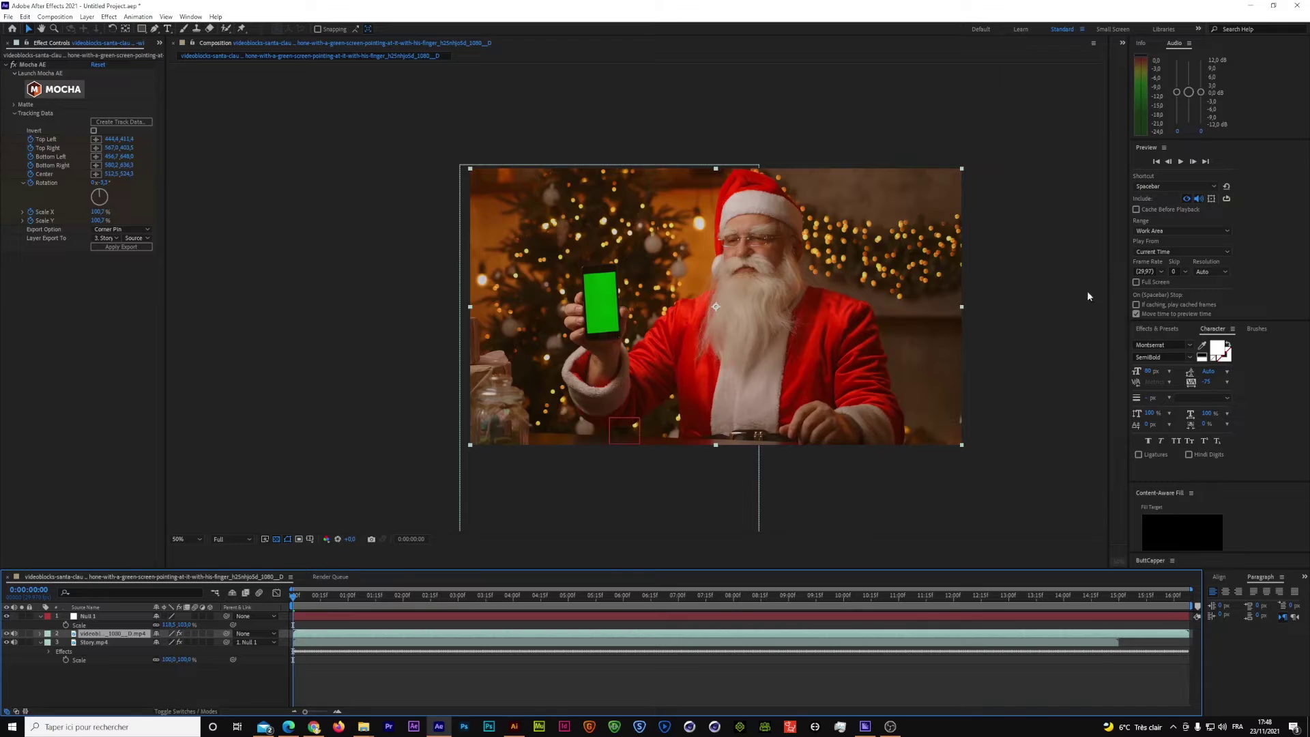
click(1158, 330)
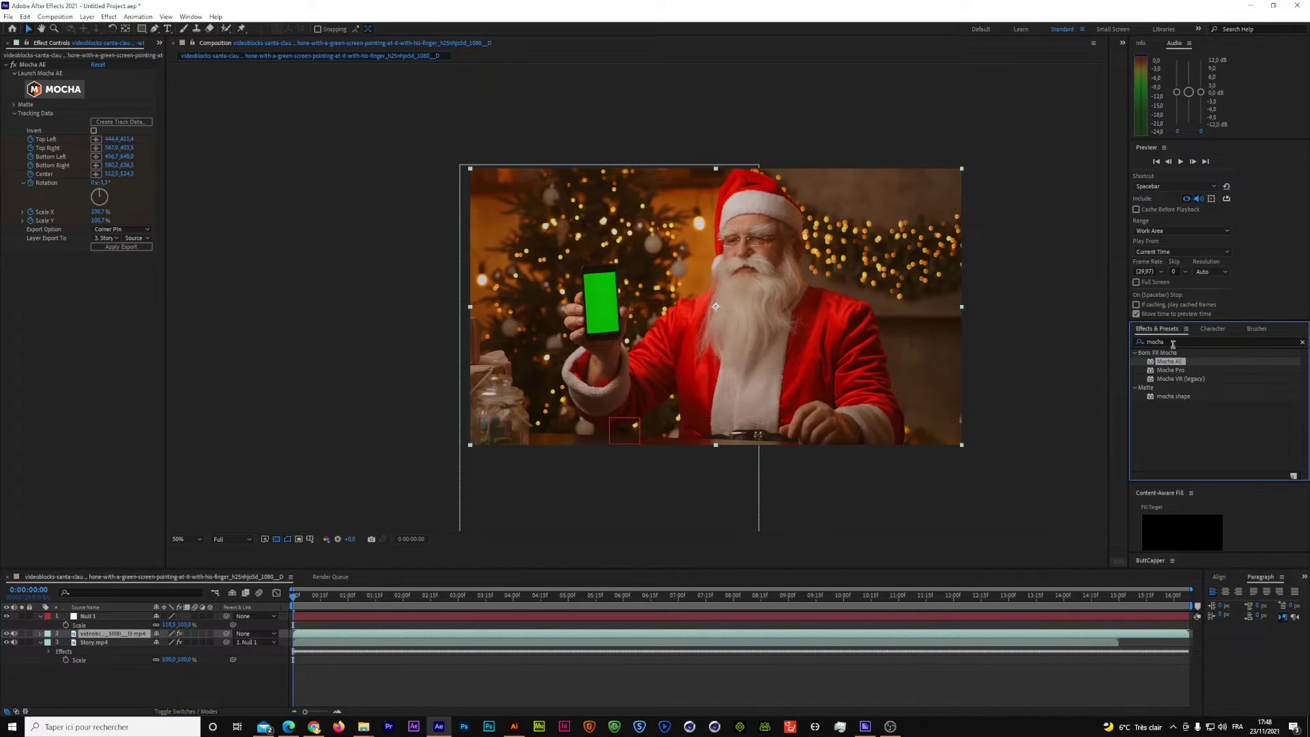
click(1173, 343)
text(k)
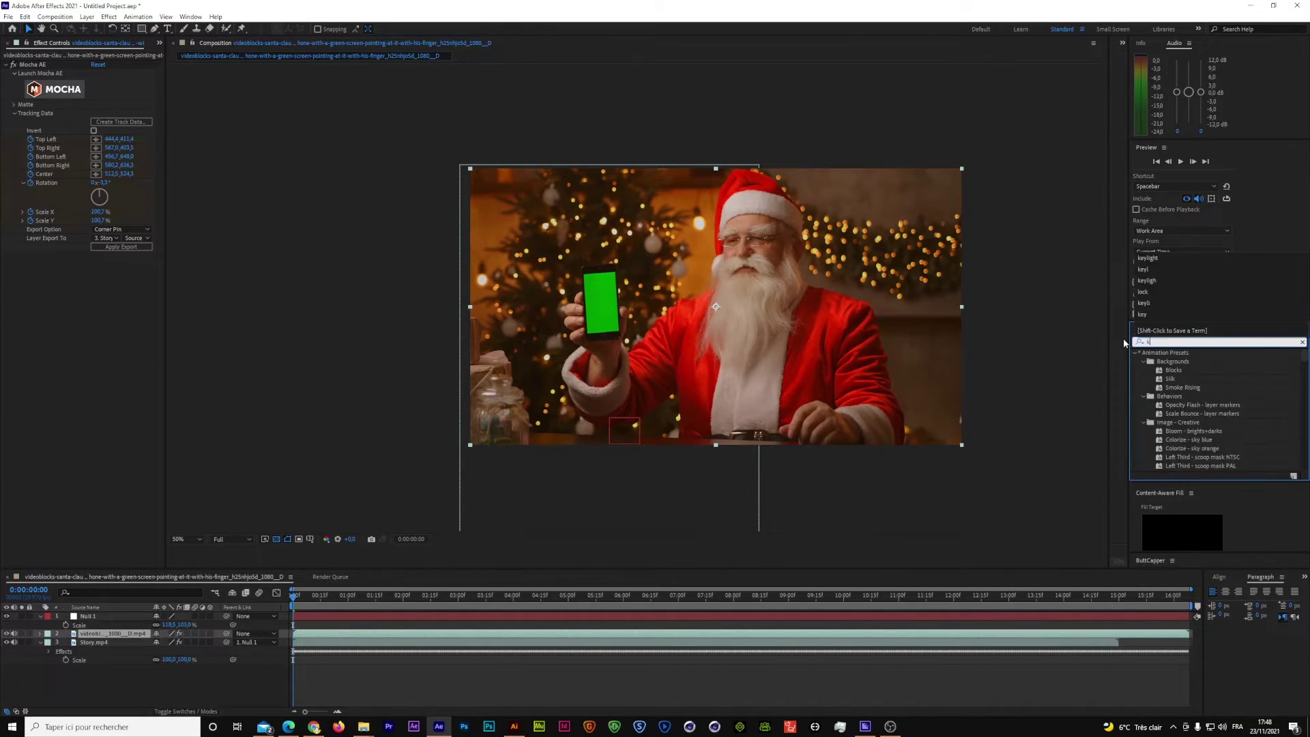
text(eylight)
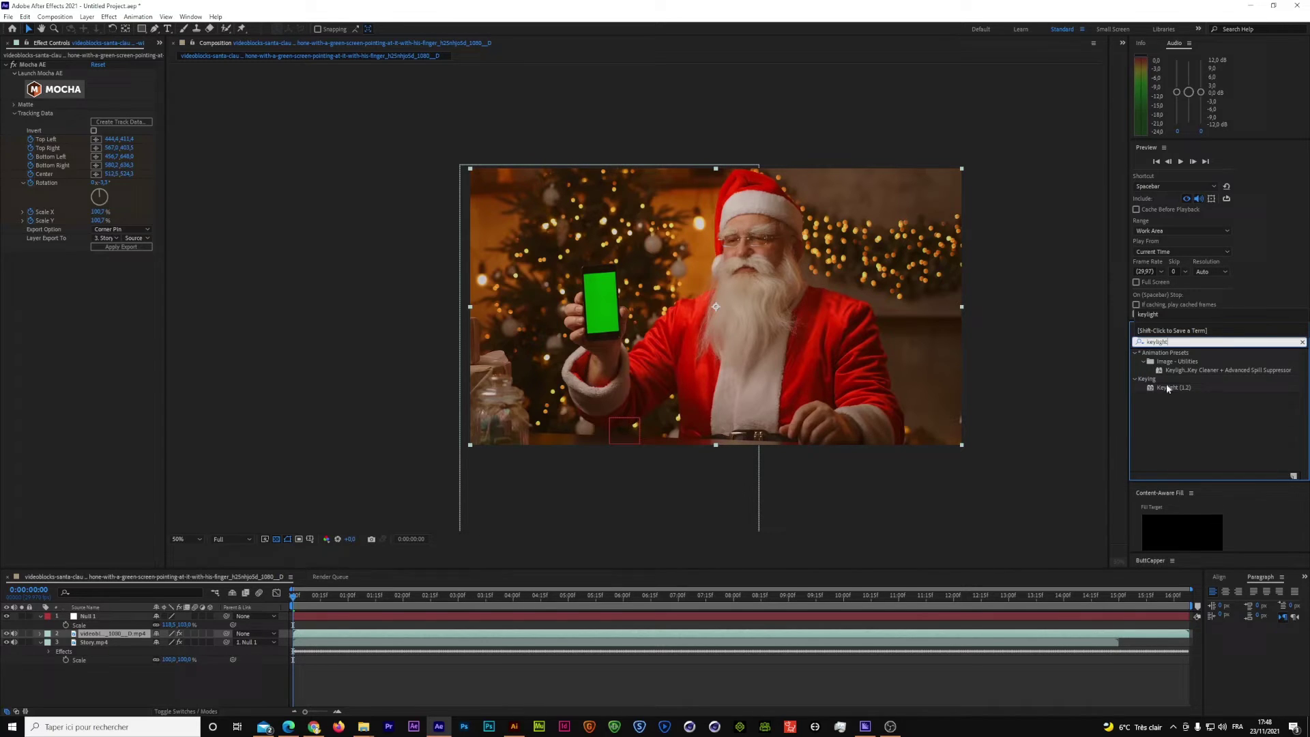
drag(1173, 387, 112, 634)
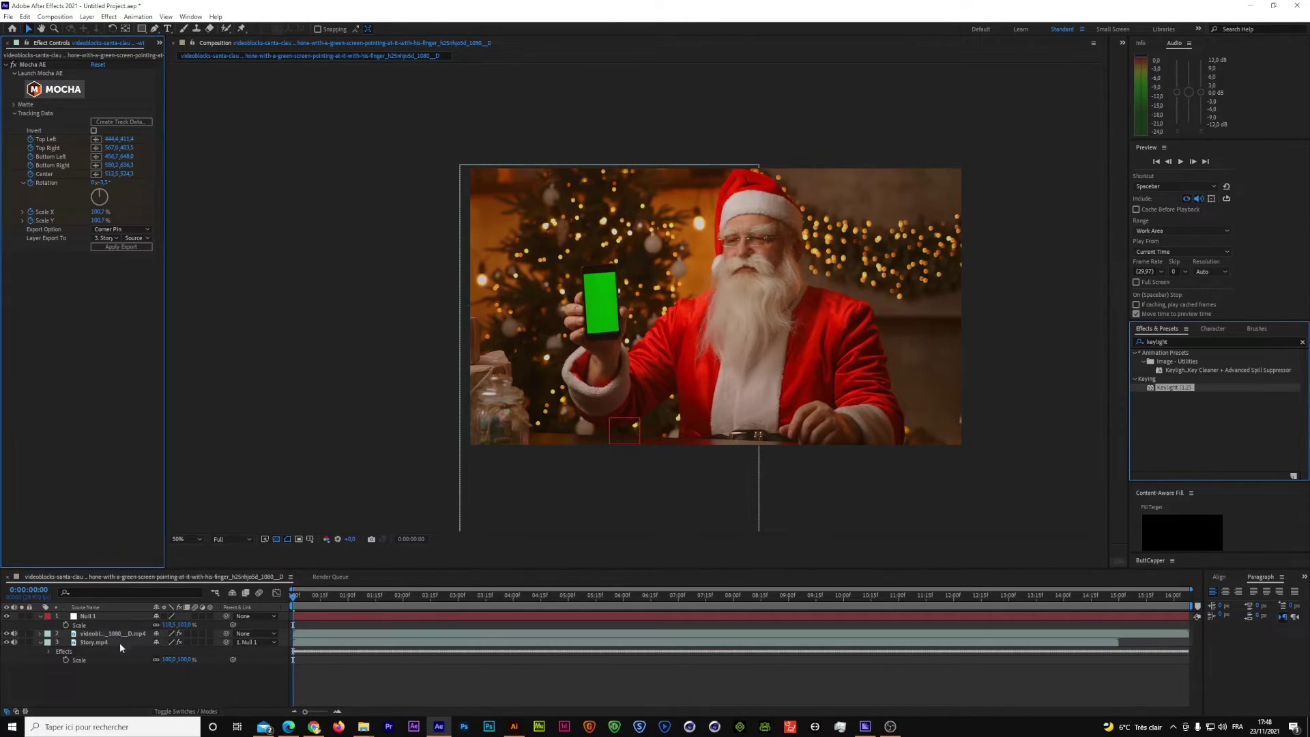
click(114, 321)
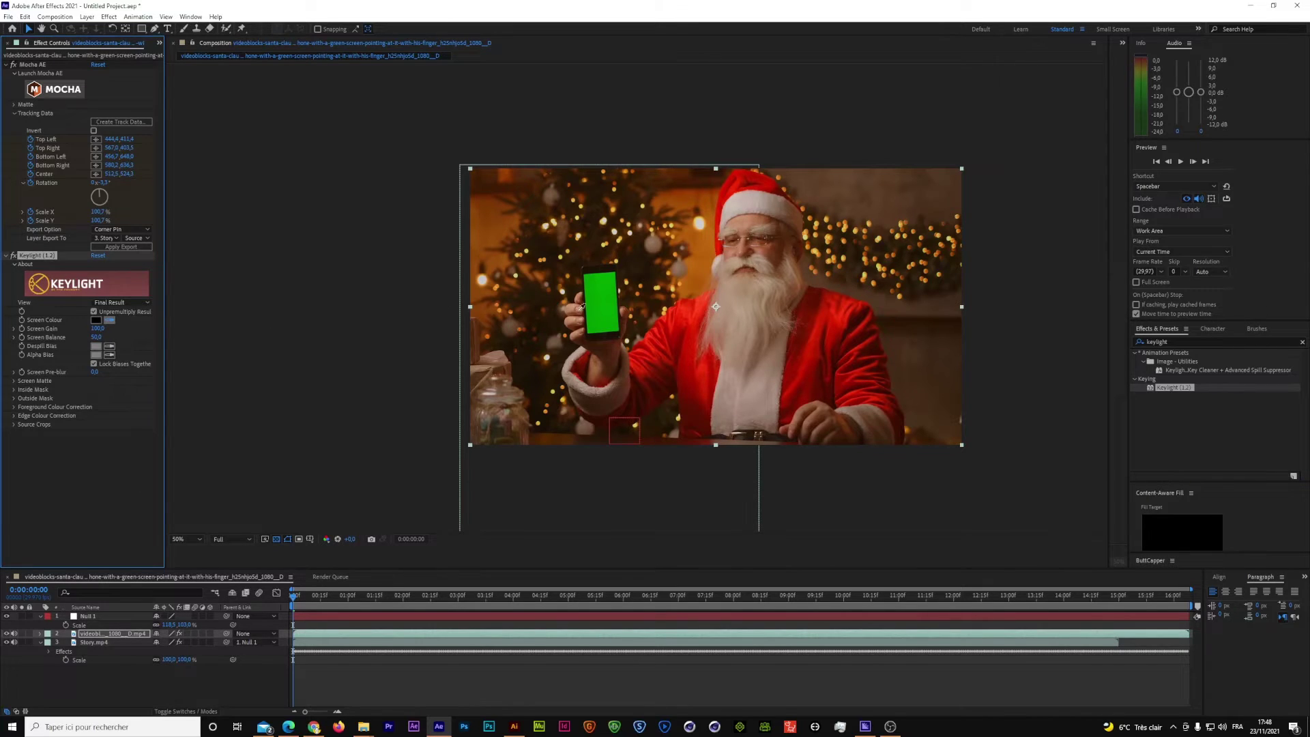
click(599, 298)
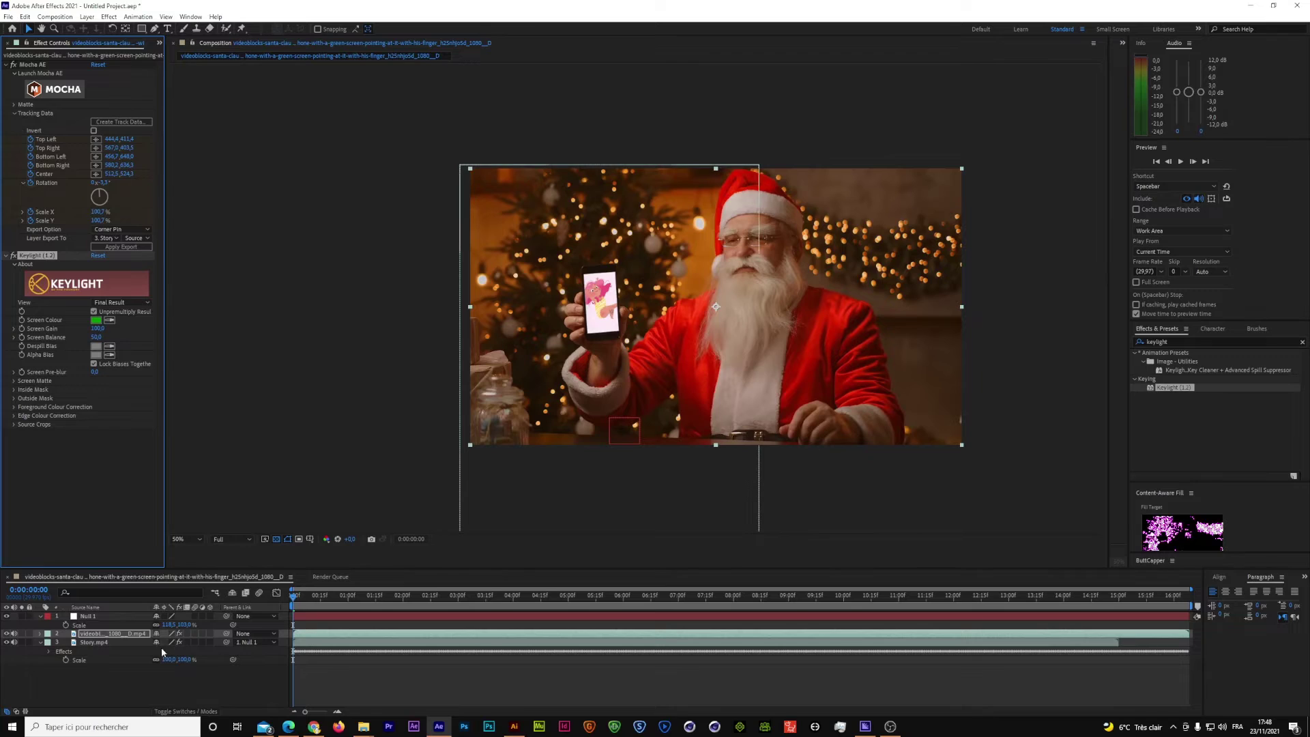
Scrub through the composition at 100% zoom to check how Story.mp4 follows the phone, ending at the start.
click(102, 643)
key(period)
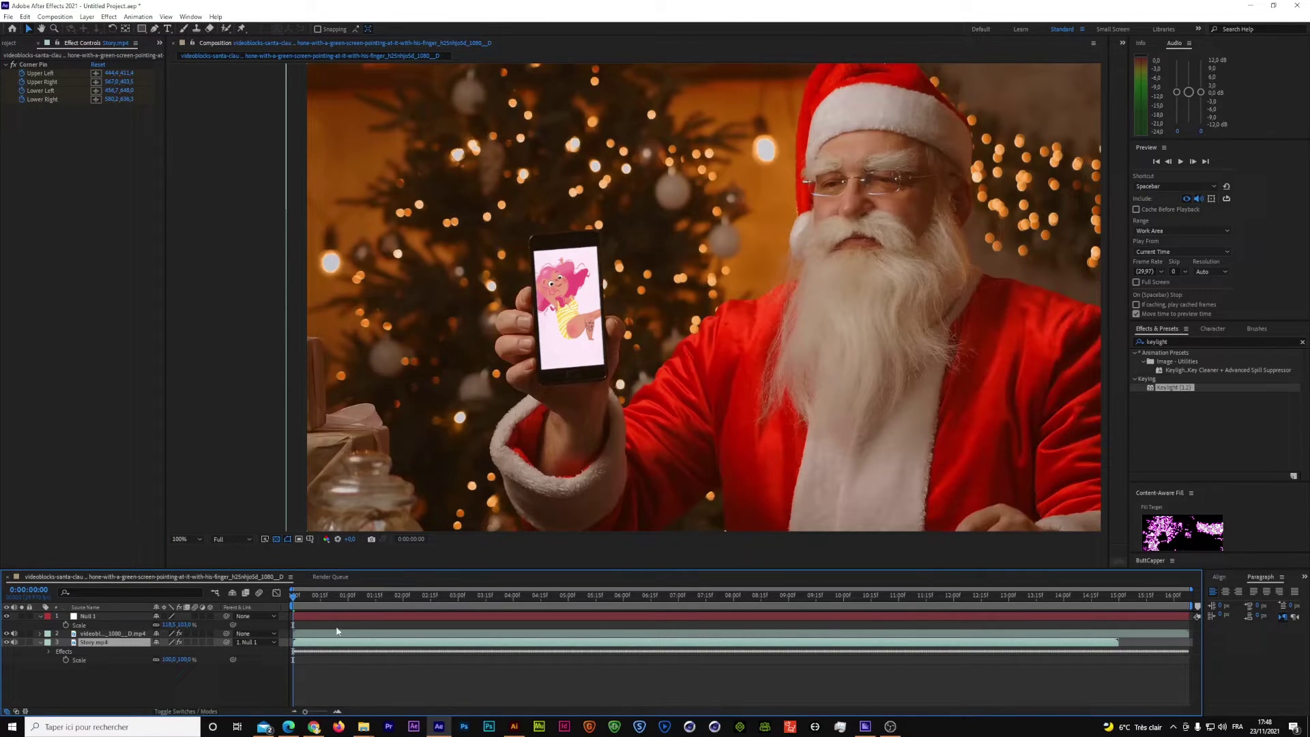
drag(295, 599, 898, 652)
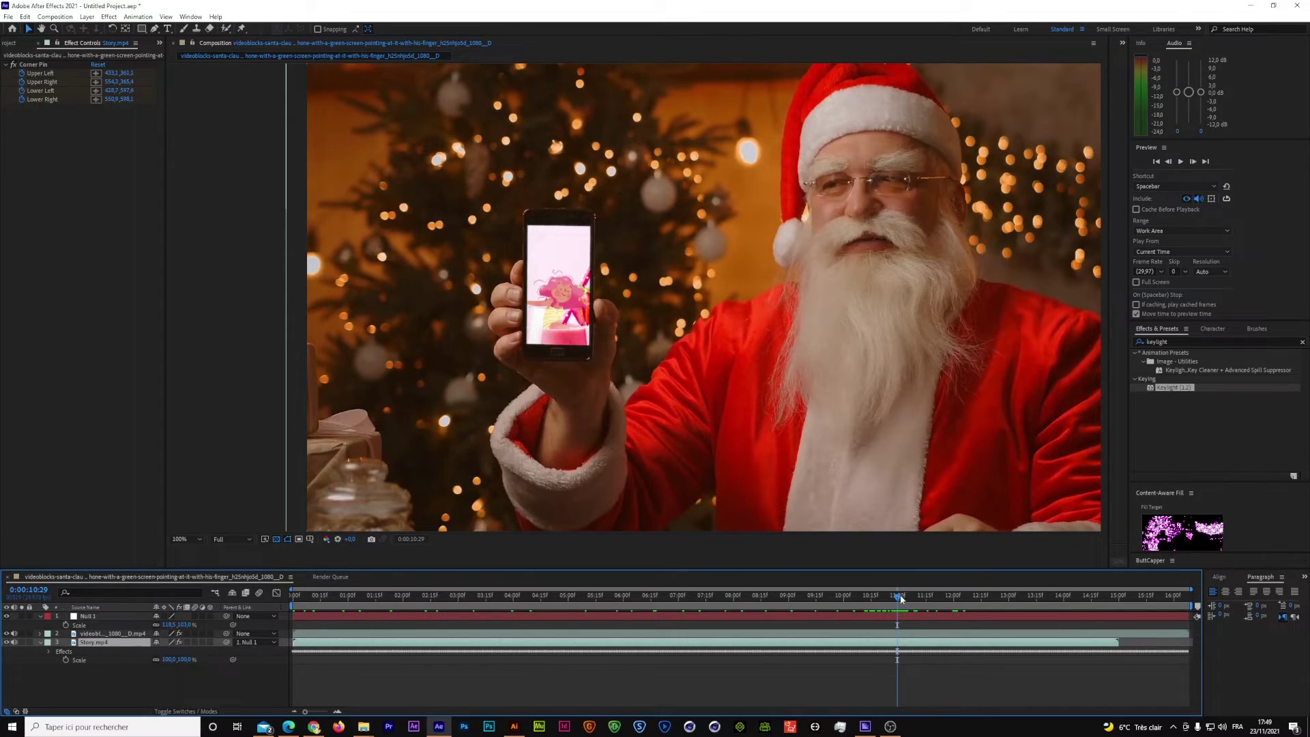
drag(868, 601, 270, 600)
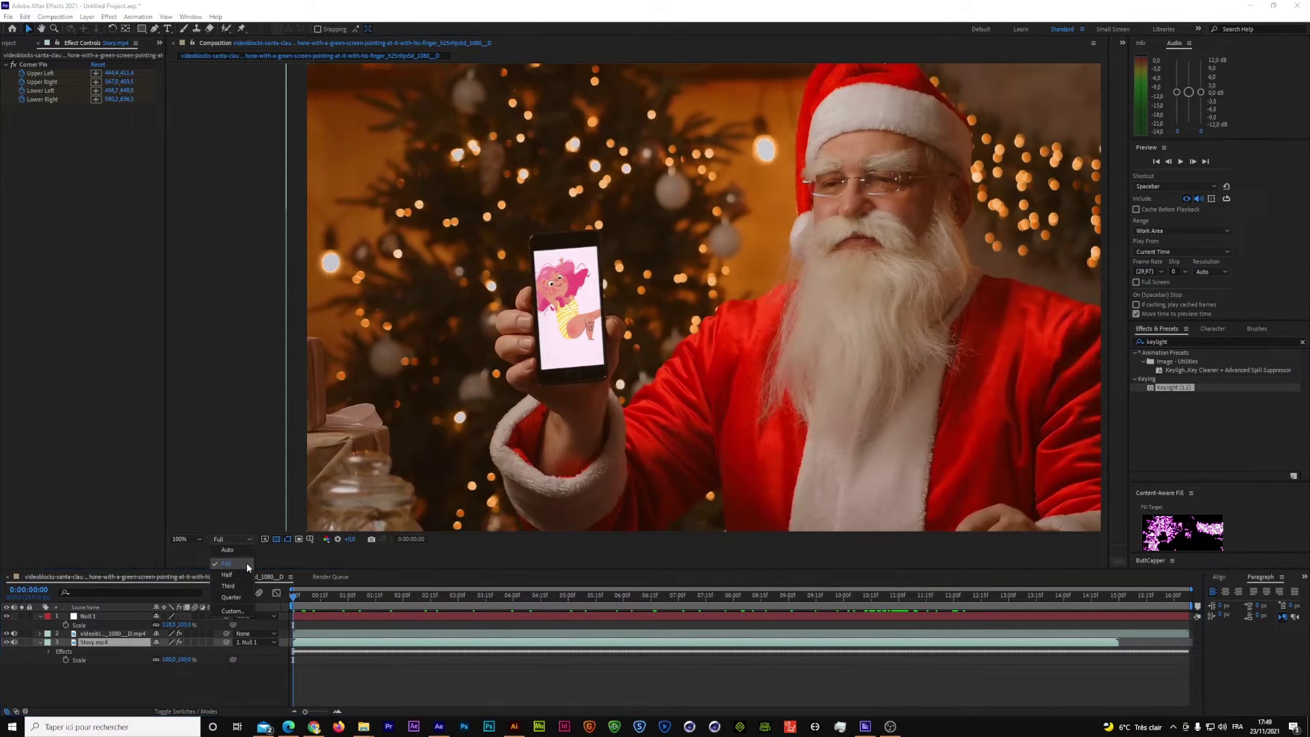
Set the composition preview resolution to Quarter.
click(239, 538)
click(251, 569)
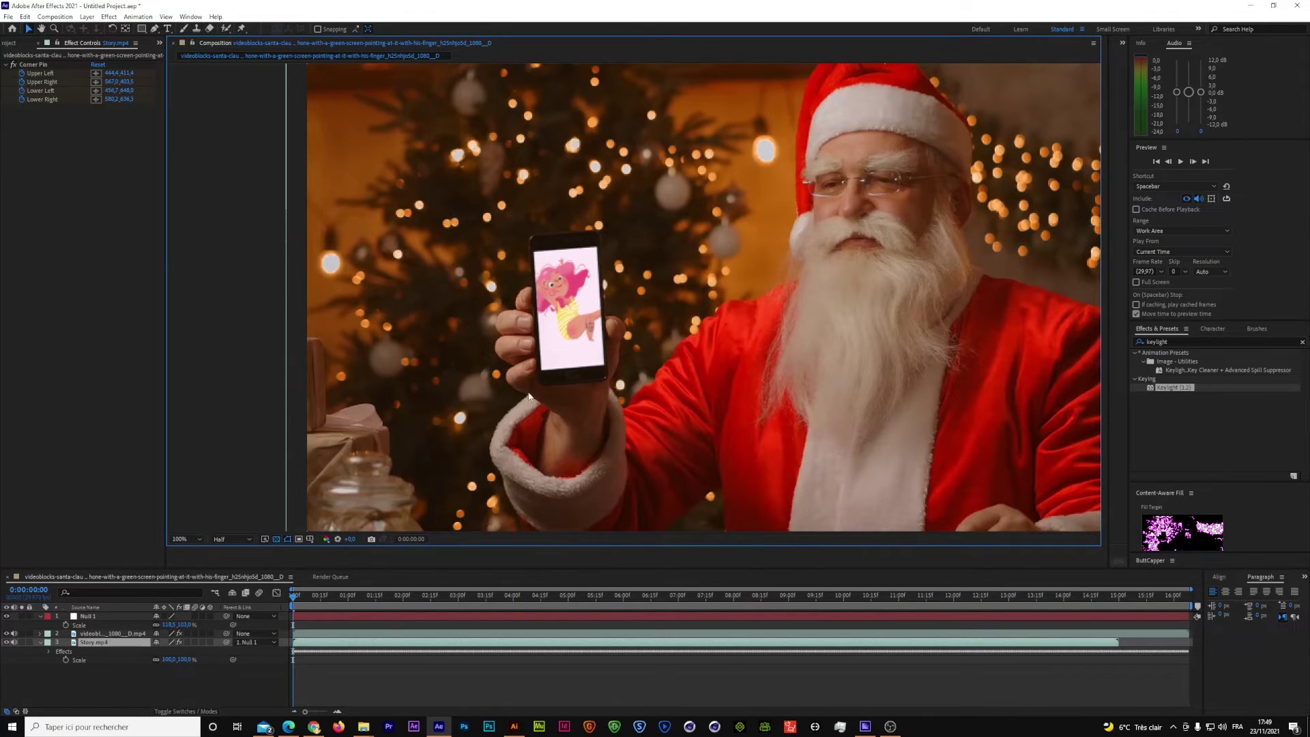
key(comma)
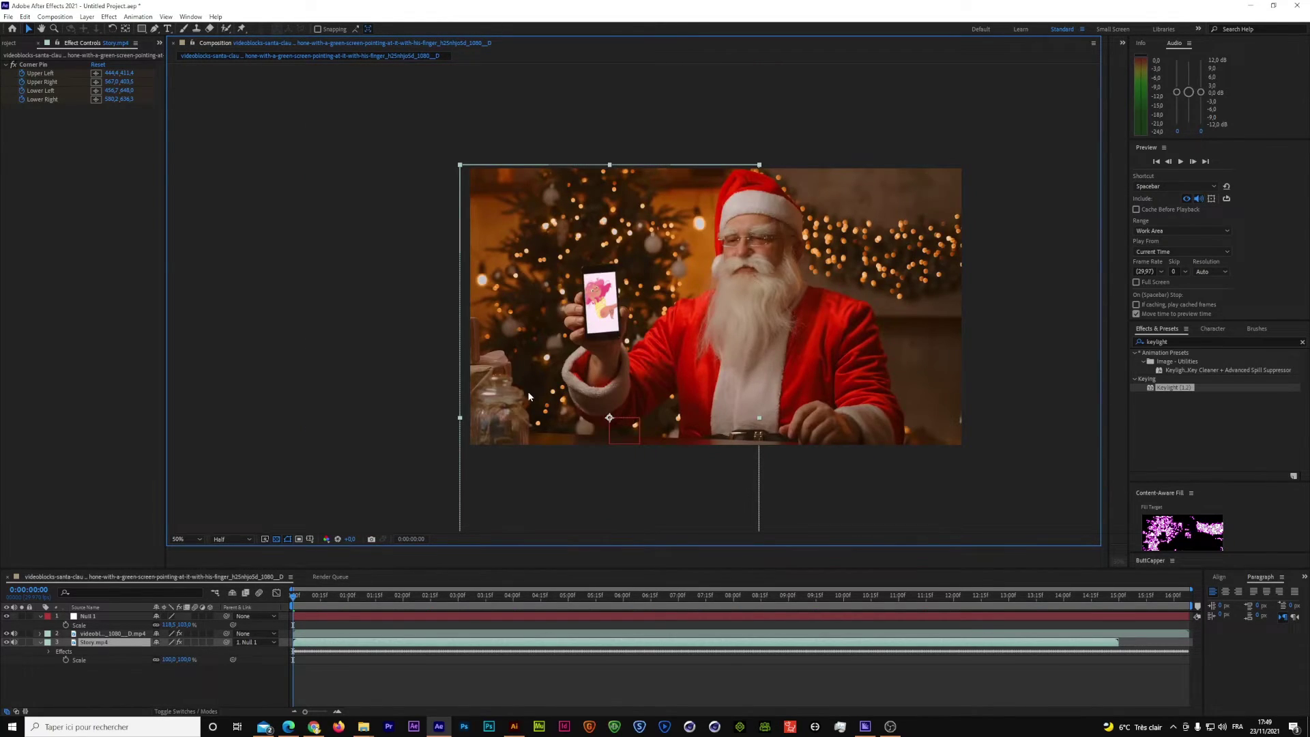
click(247, 541)
click(237, 596)
Play the composition from the start and scrub back to 0:00:02:07 to review the phone screen replacement.
click(329, 597)
drag(327, 599, 289, 606)
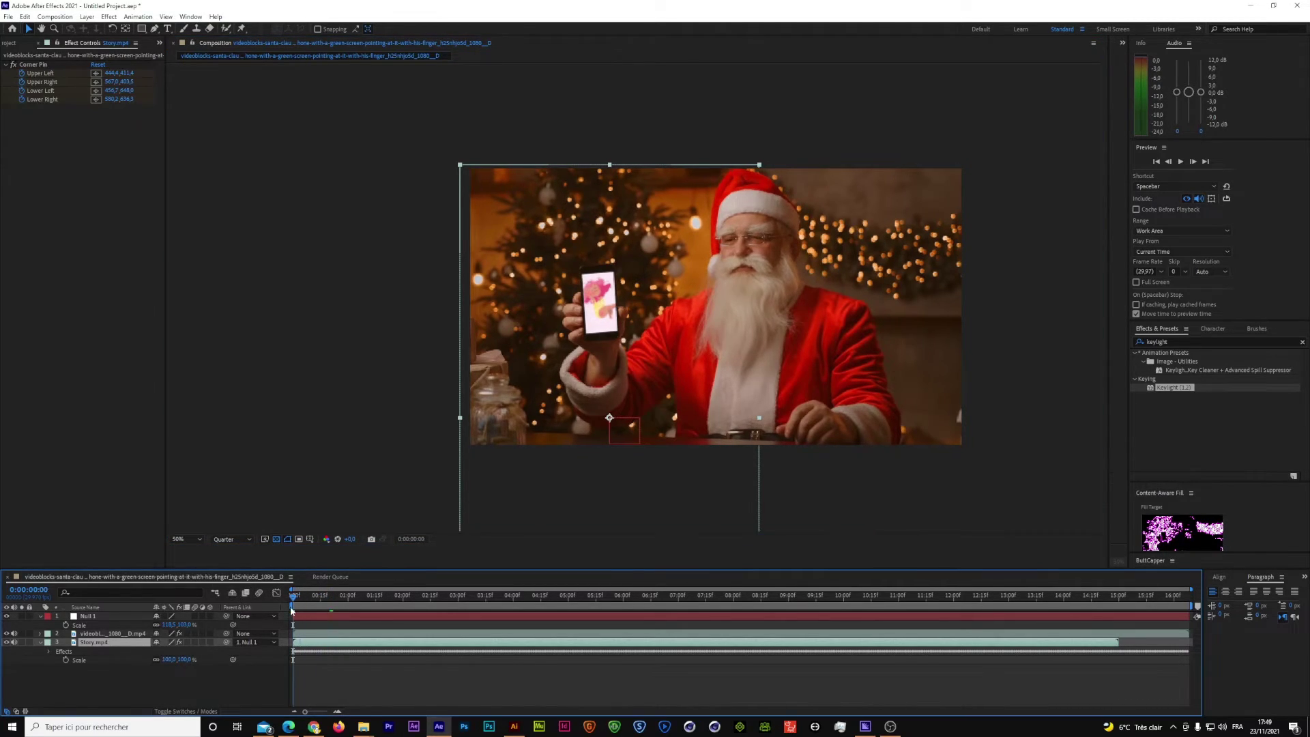
key(space)
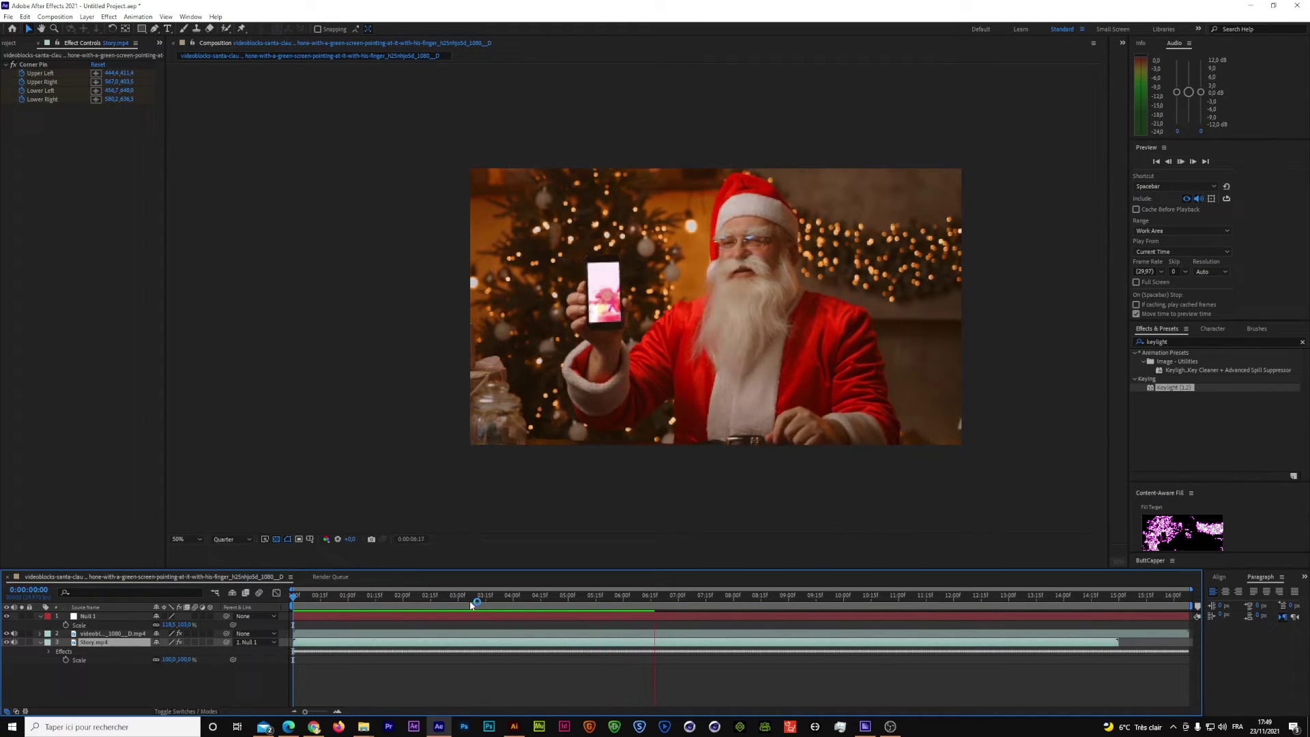
drag(470, 600, 276, 611)
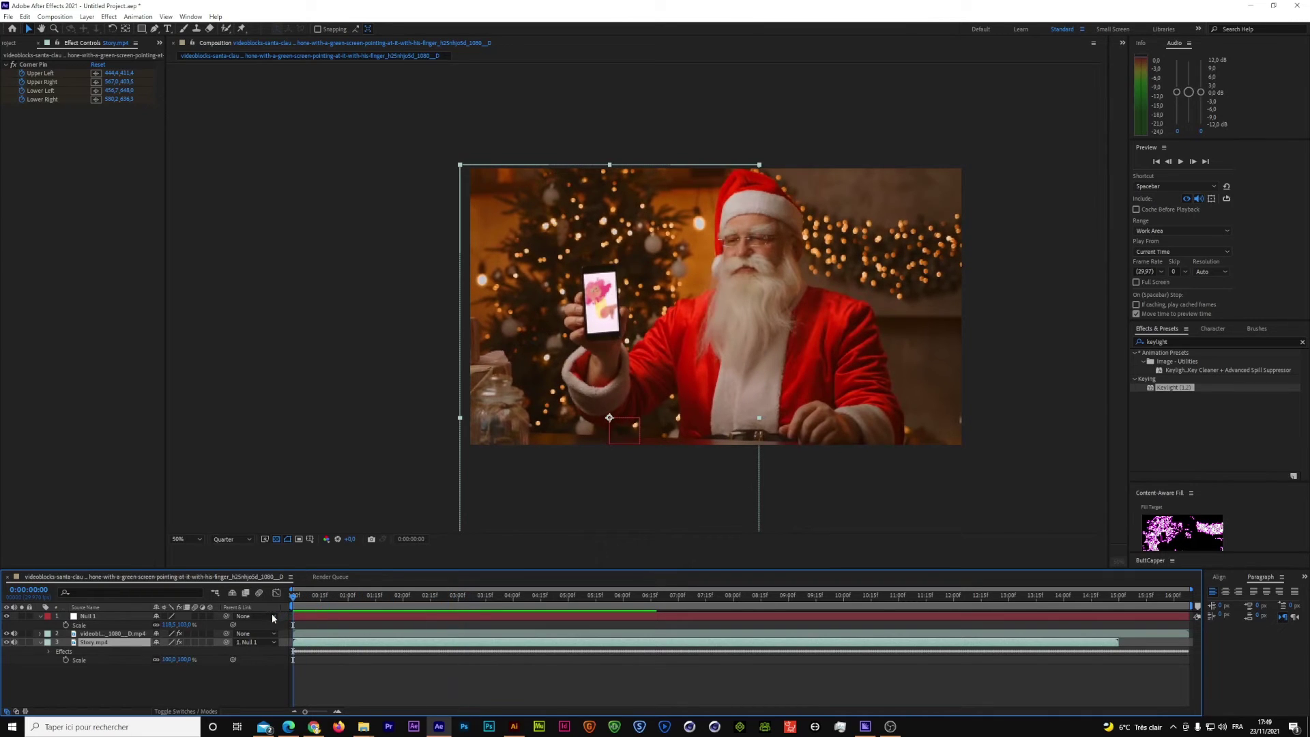
key(space)
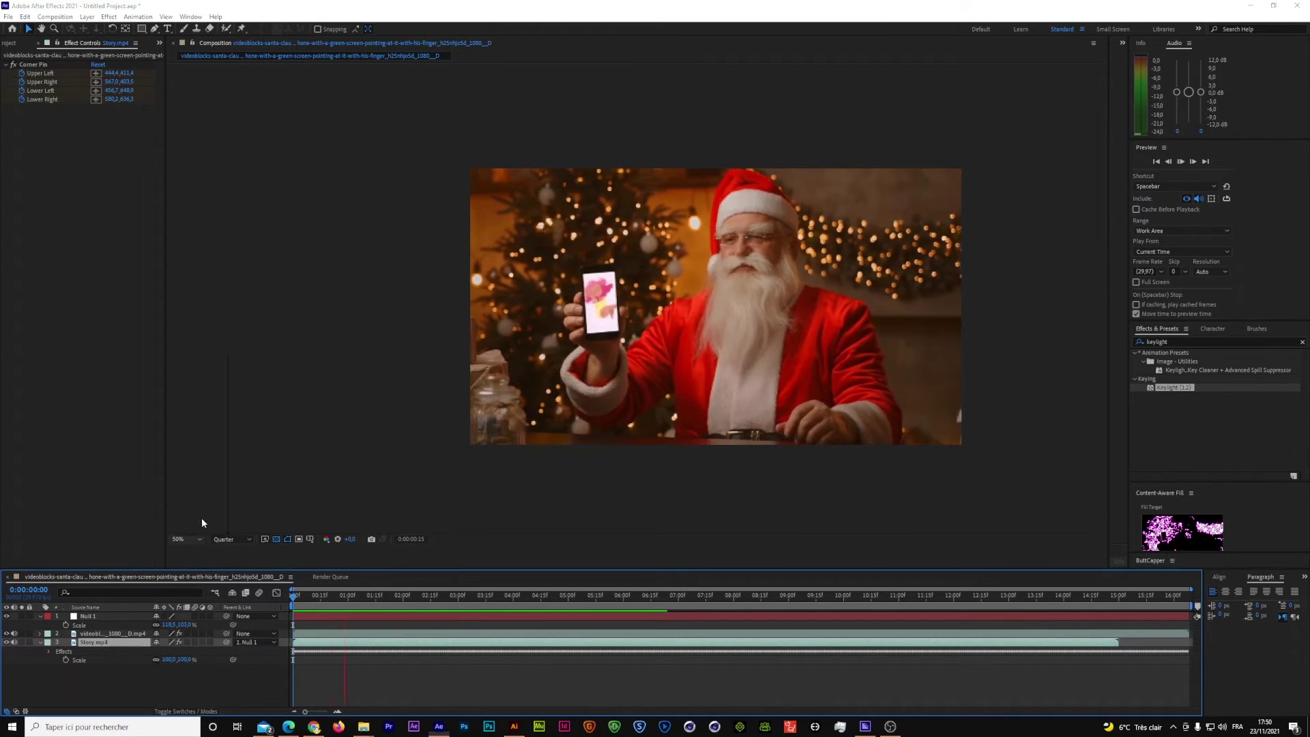
click(193, 360)
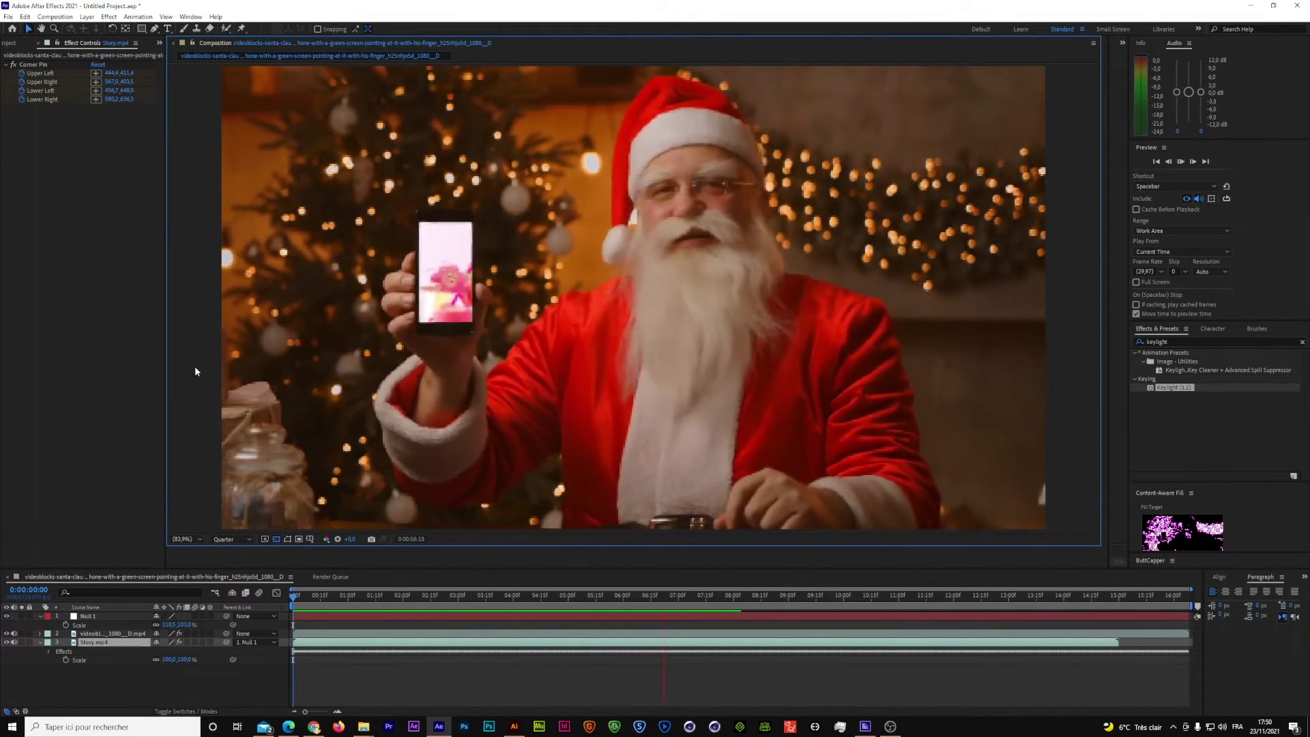
click(532, 606)
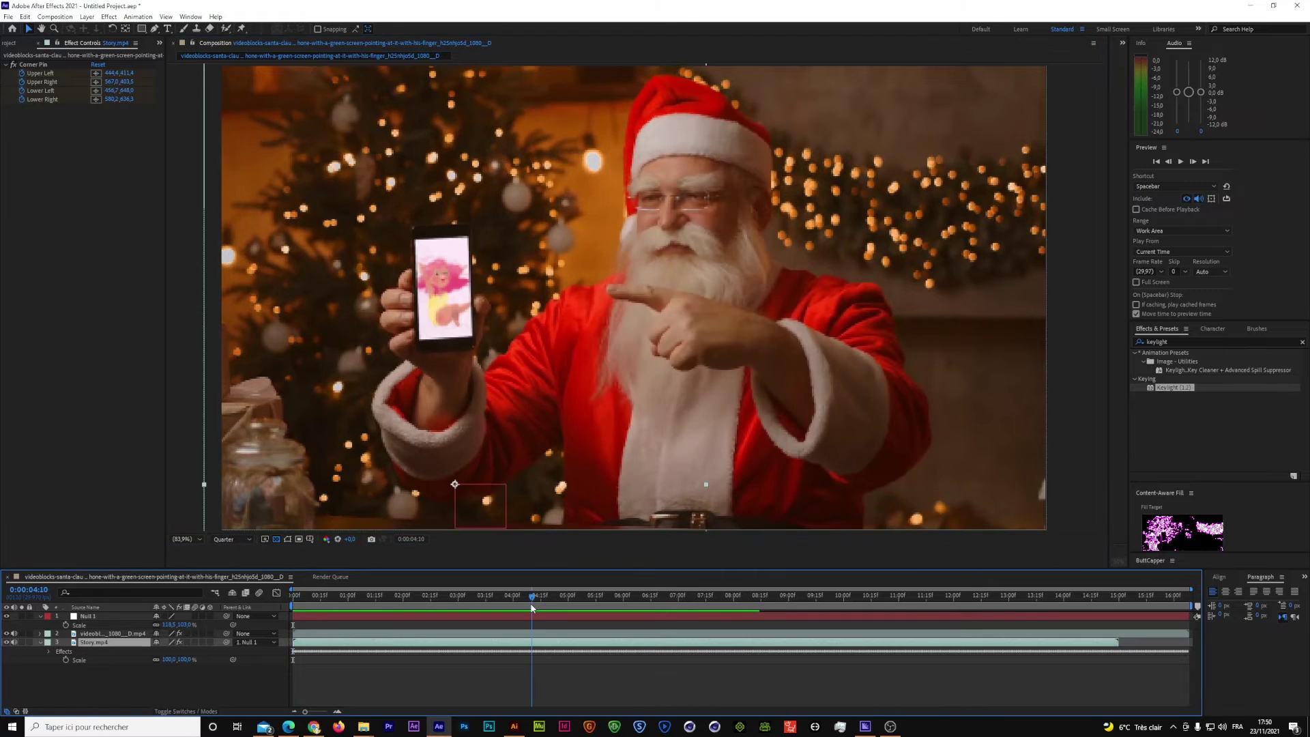
drag(532, 606, 416, 606)
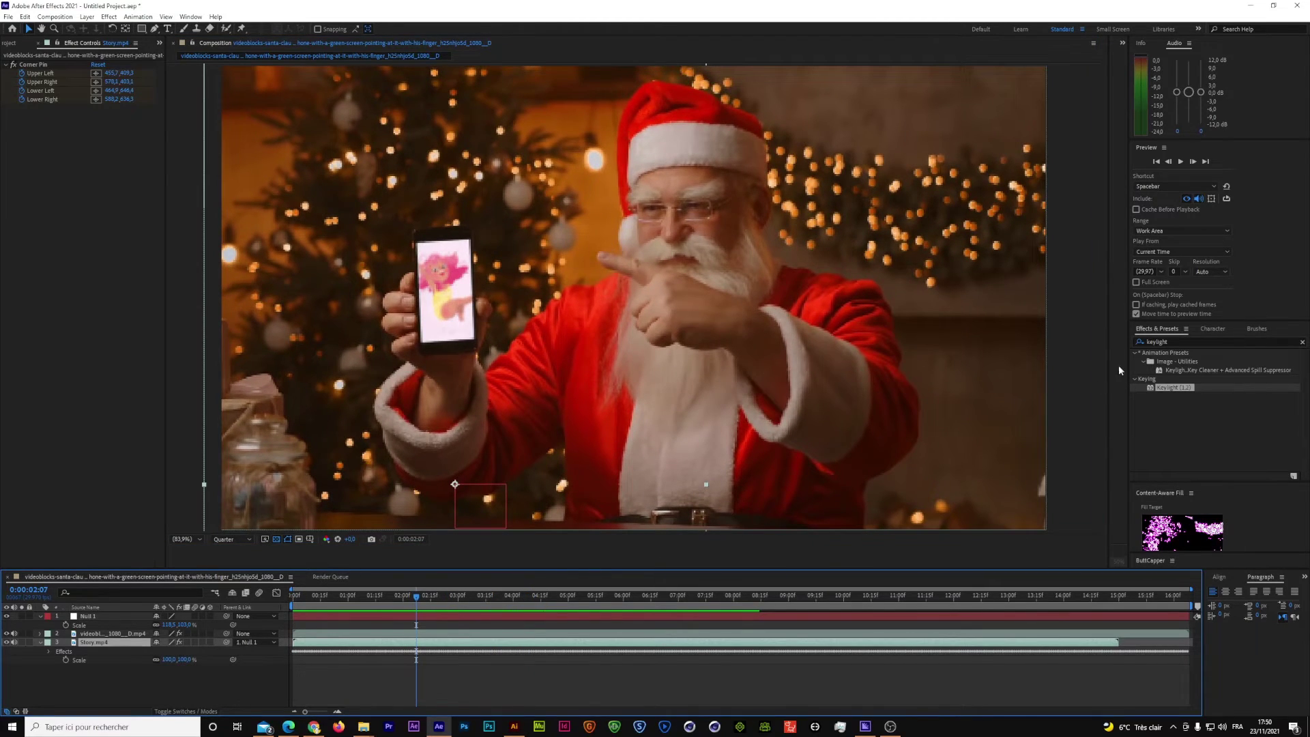
click(1174, 342)
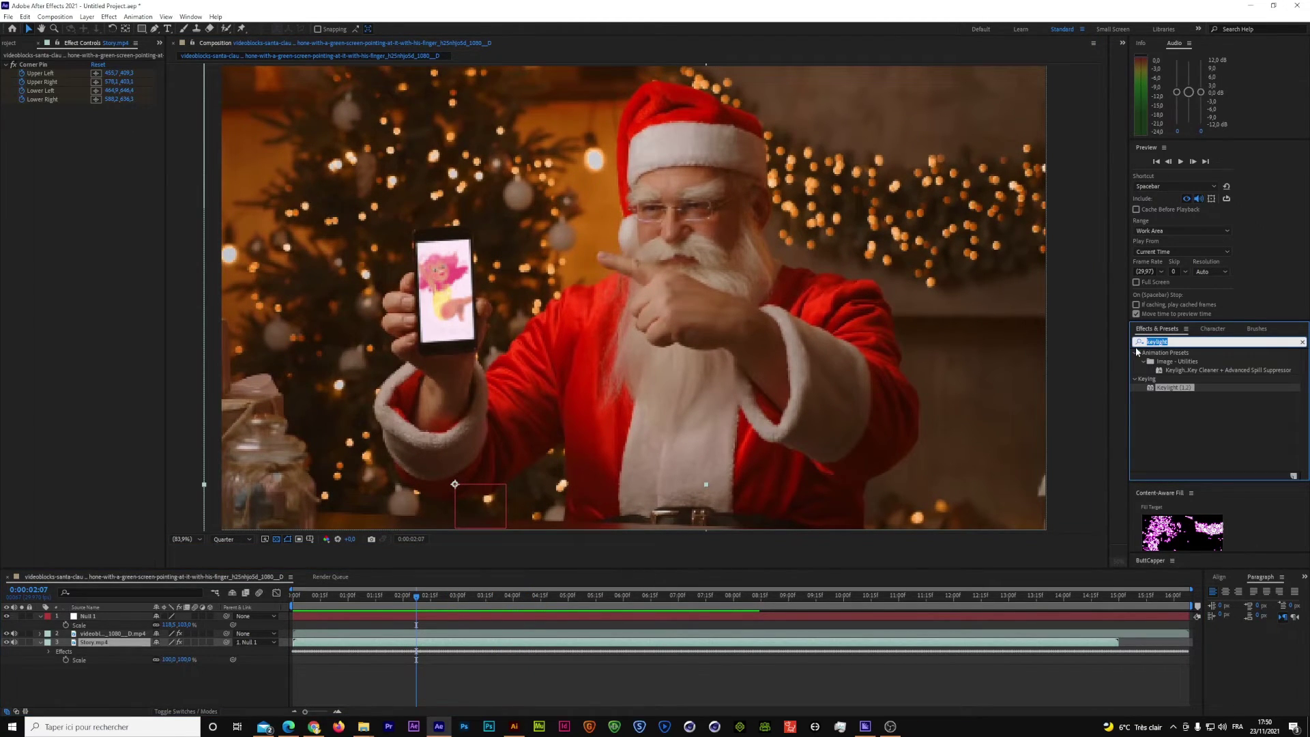
text(lu)
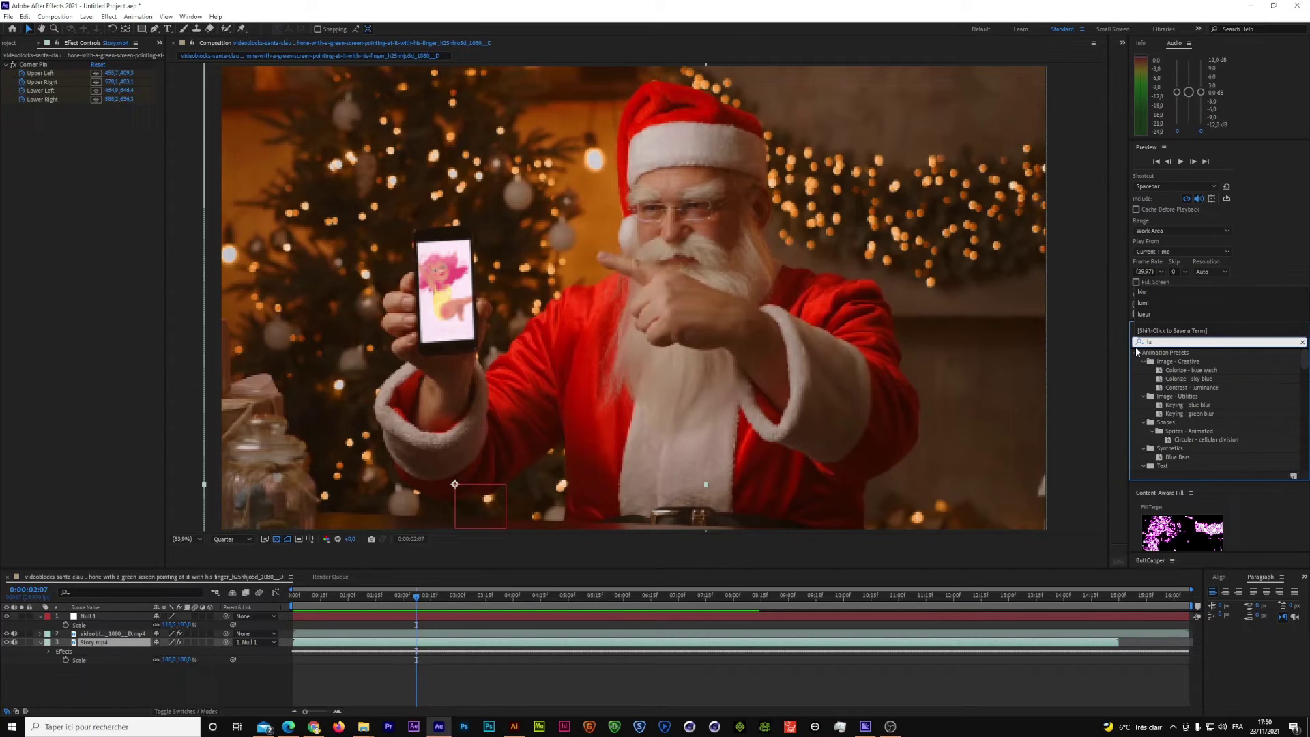
double_click(1152, 341)
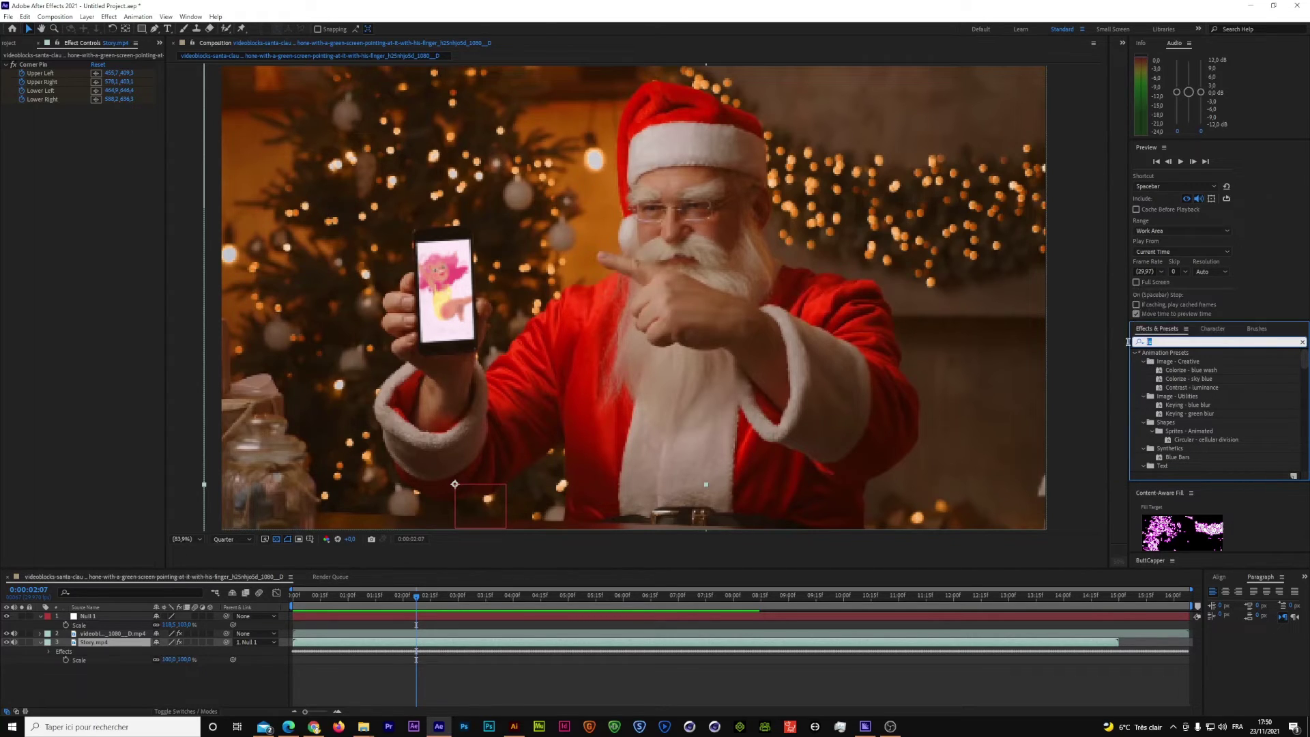
key(BackSpace)
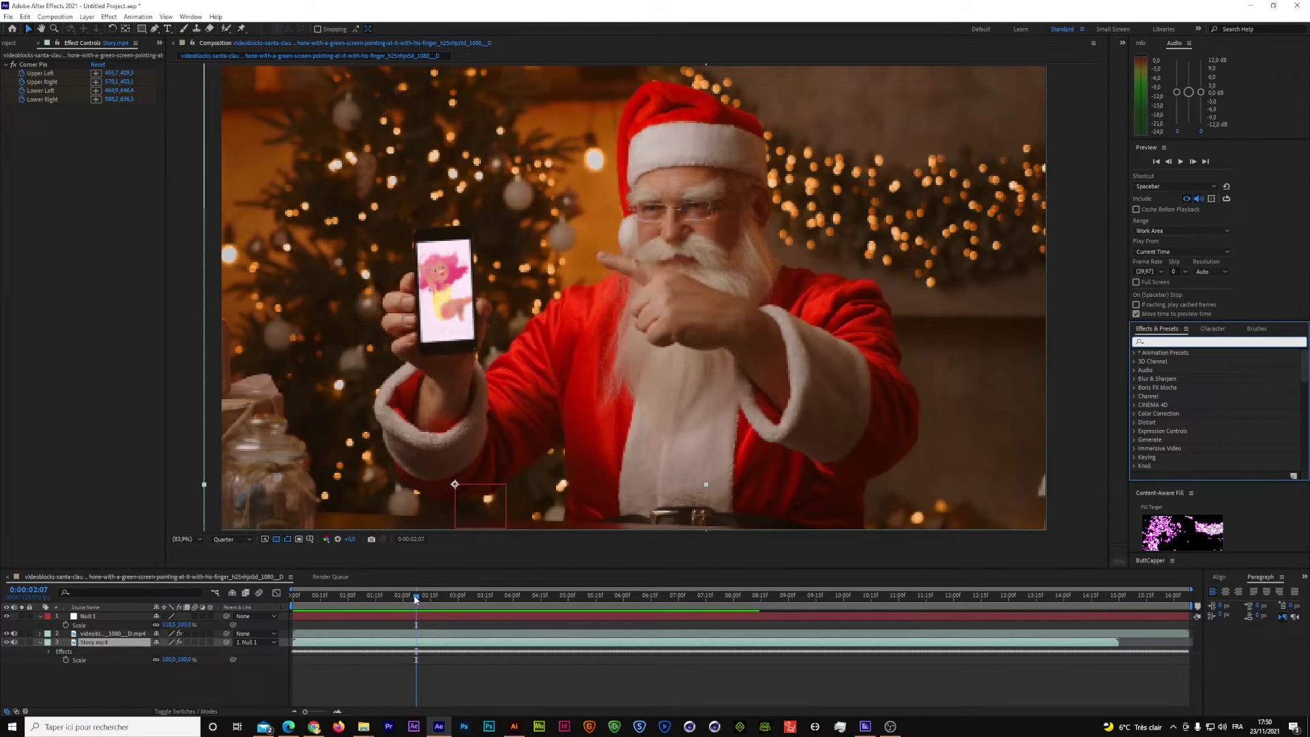
Scrub forward to 0:00:08:25 to check the tracked phone screen.
drag(414, 599, 780, 659)
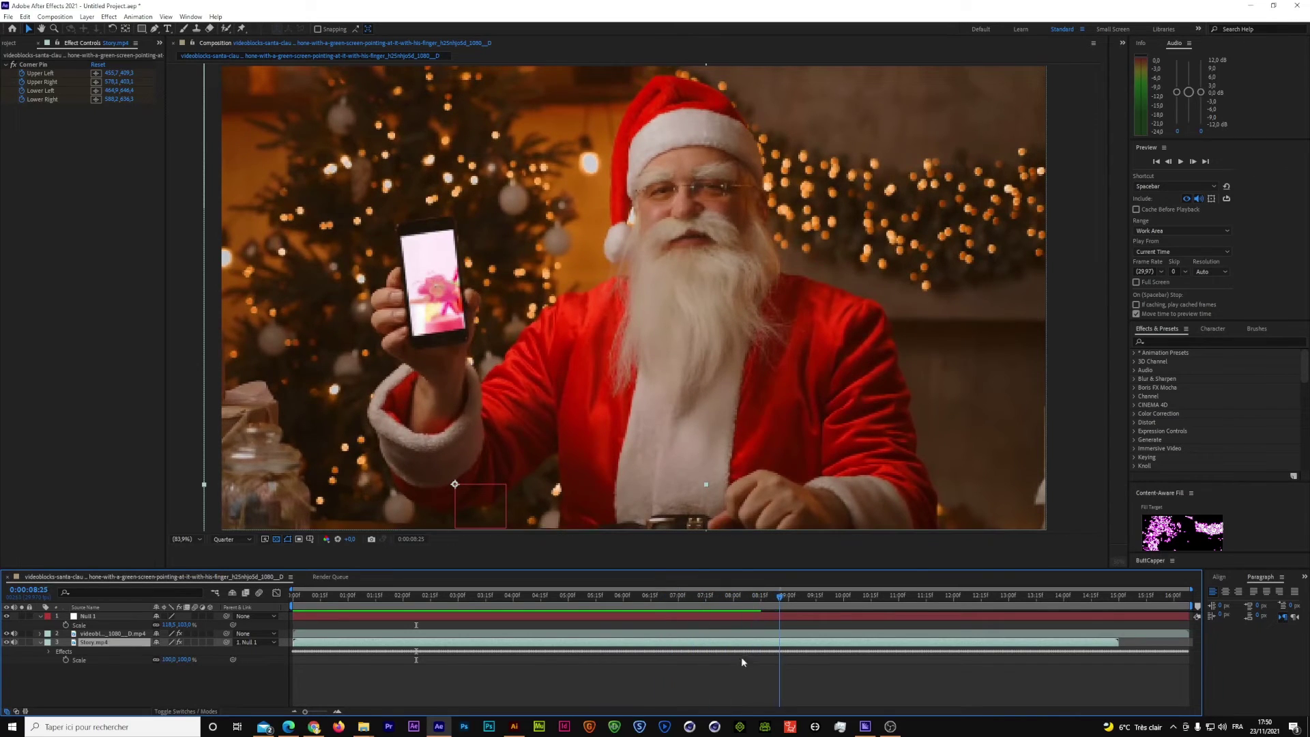
Scrub back and forth through the composition between 0:00:07:14 and 0:00:03:00 to check the phone screen replacement, ending at 0:00:05:19.
click(655, 595)
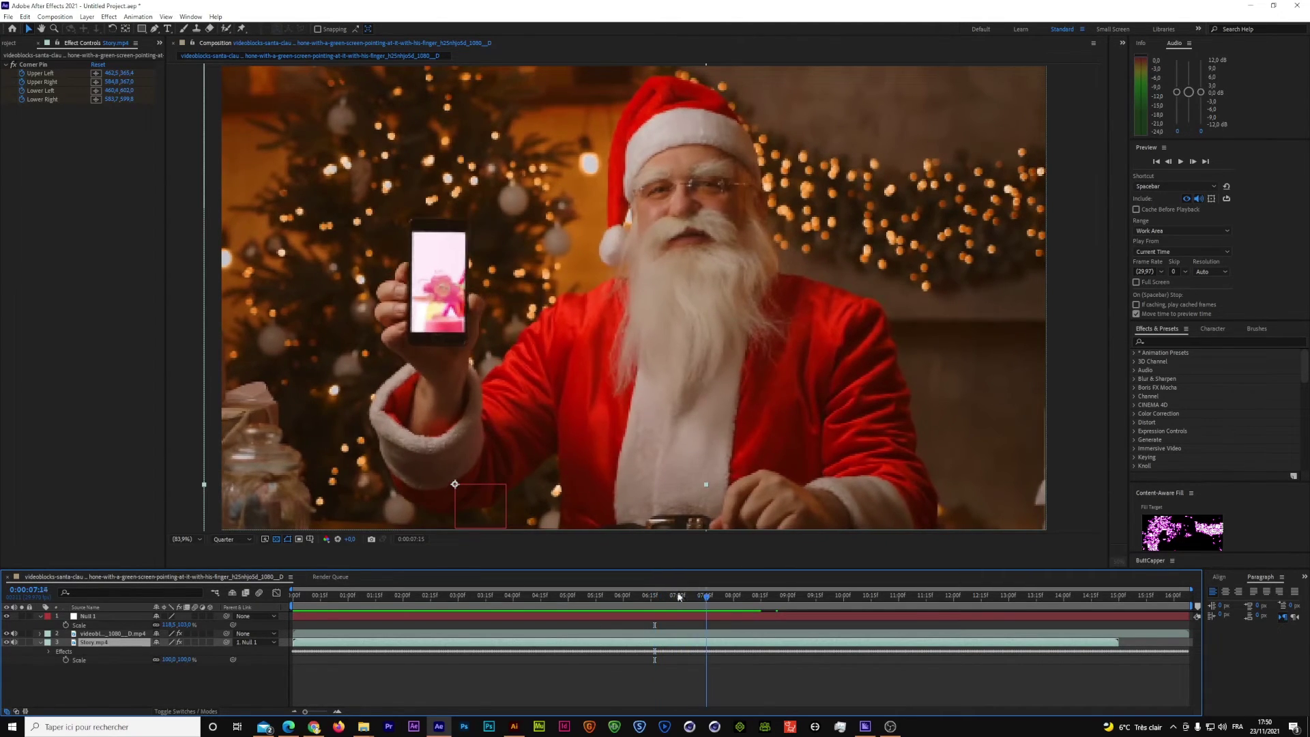
drag(654, 599, 516, 597)
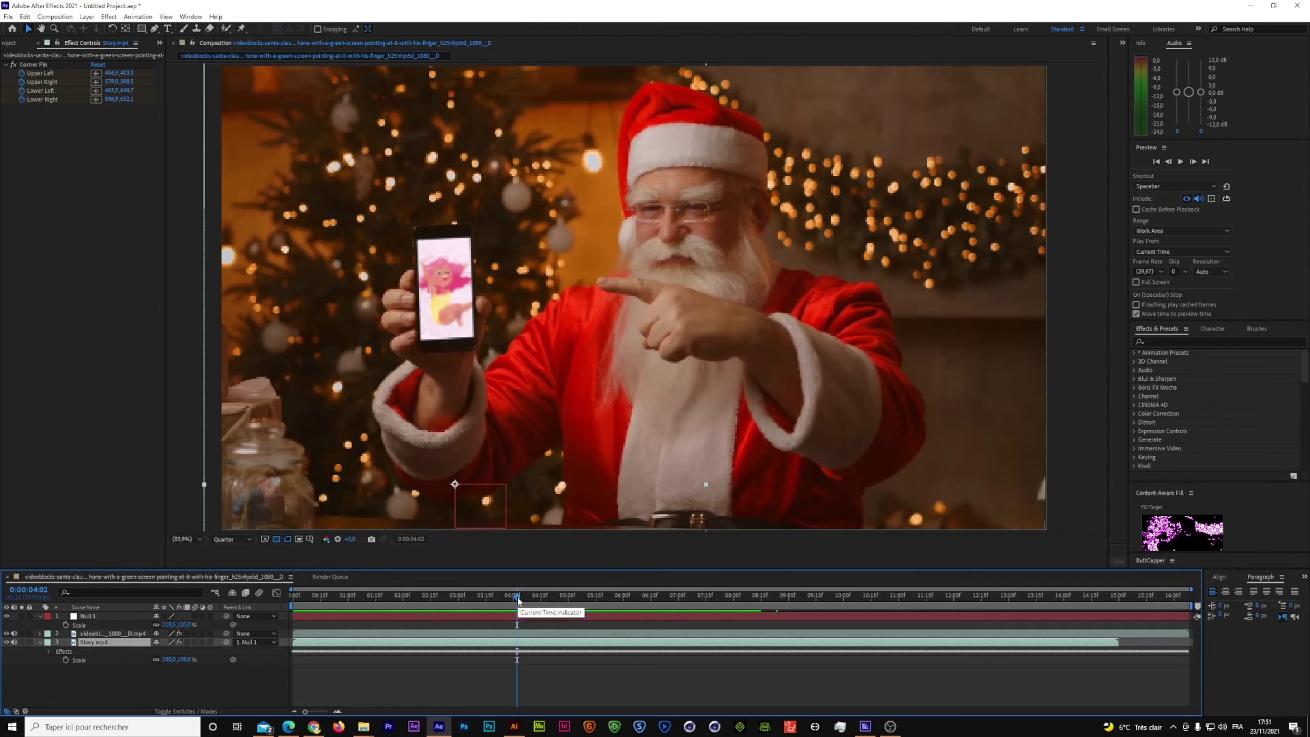
drag(517, 595, 458, 599)
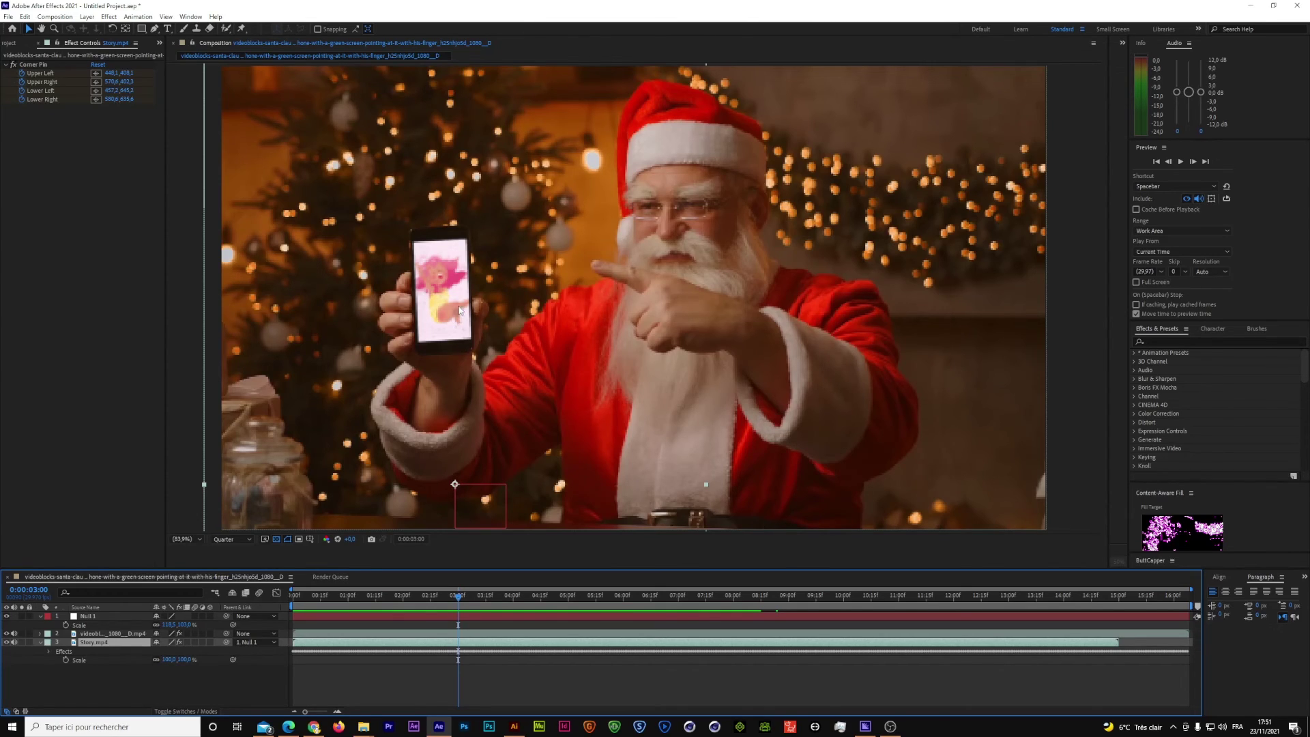
drag(458, 599, 482, 598)
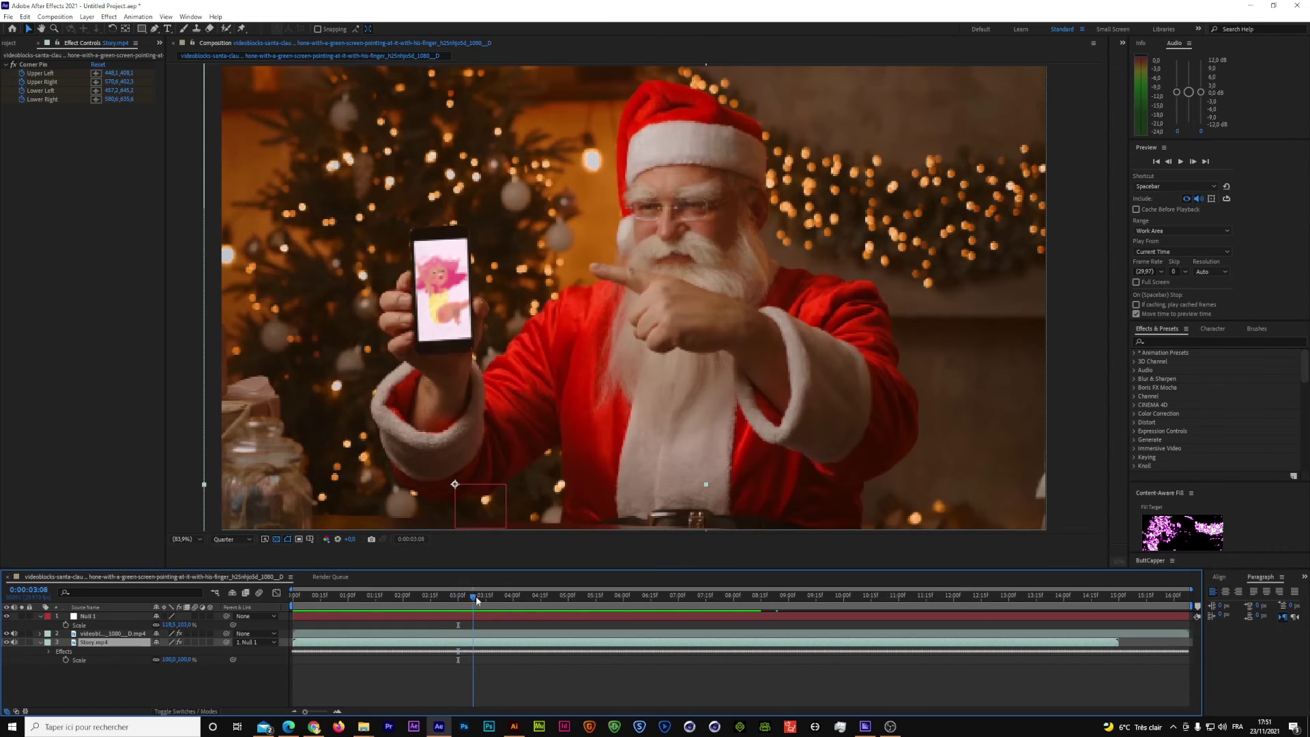
click(576, 599)
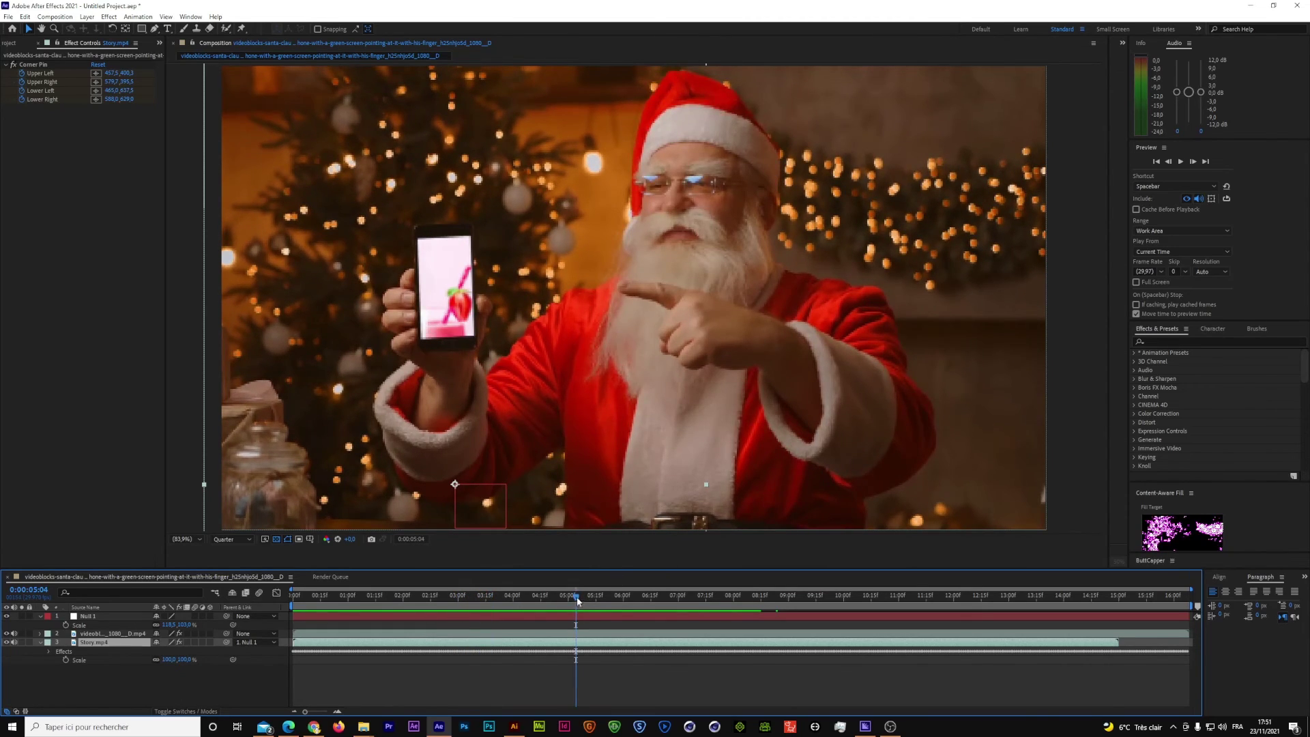
drag(578, 598, 423, 621)
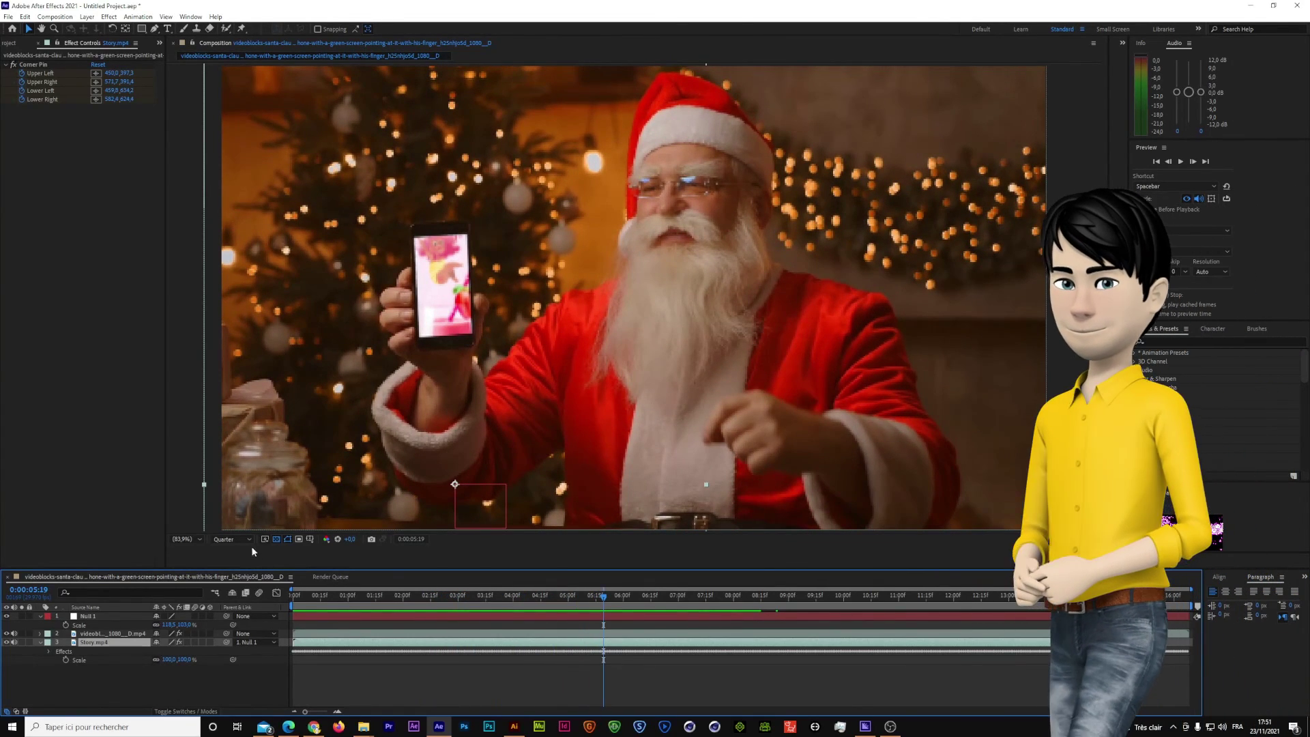
Set the composition preview resolution to Full.
click(247, 540)
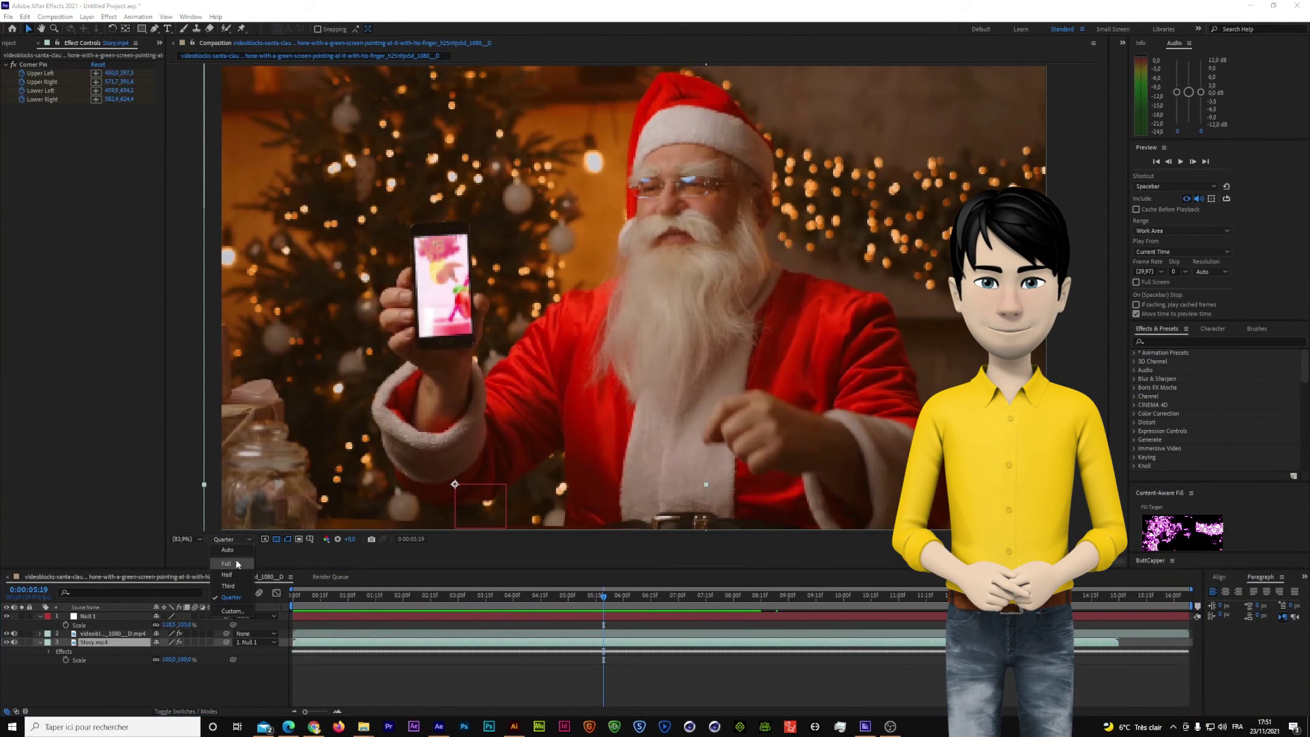
click(232, 563)
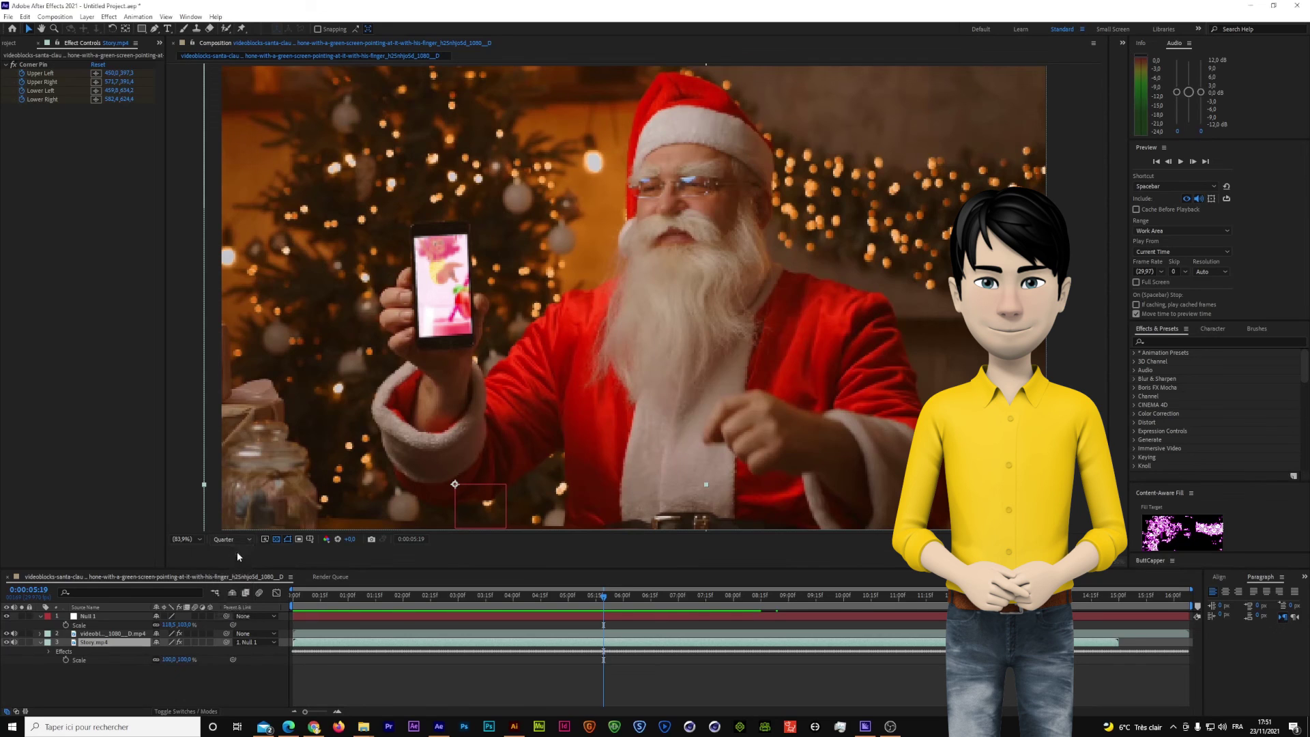